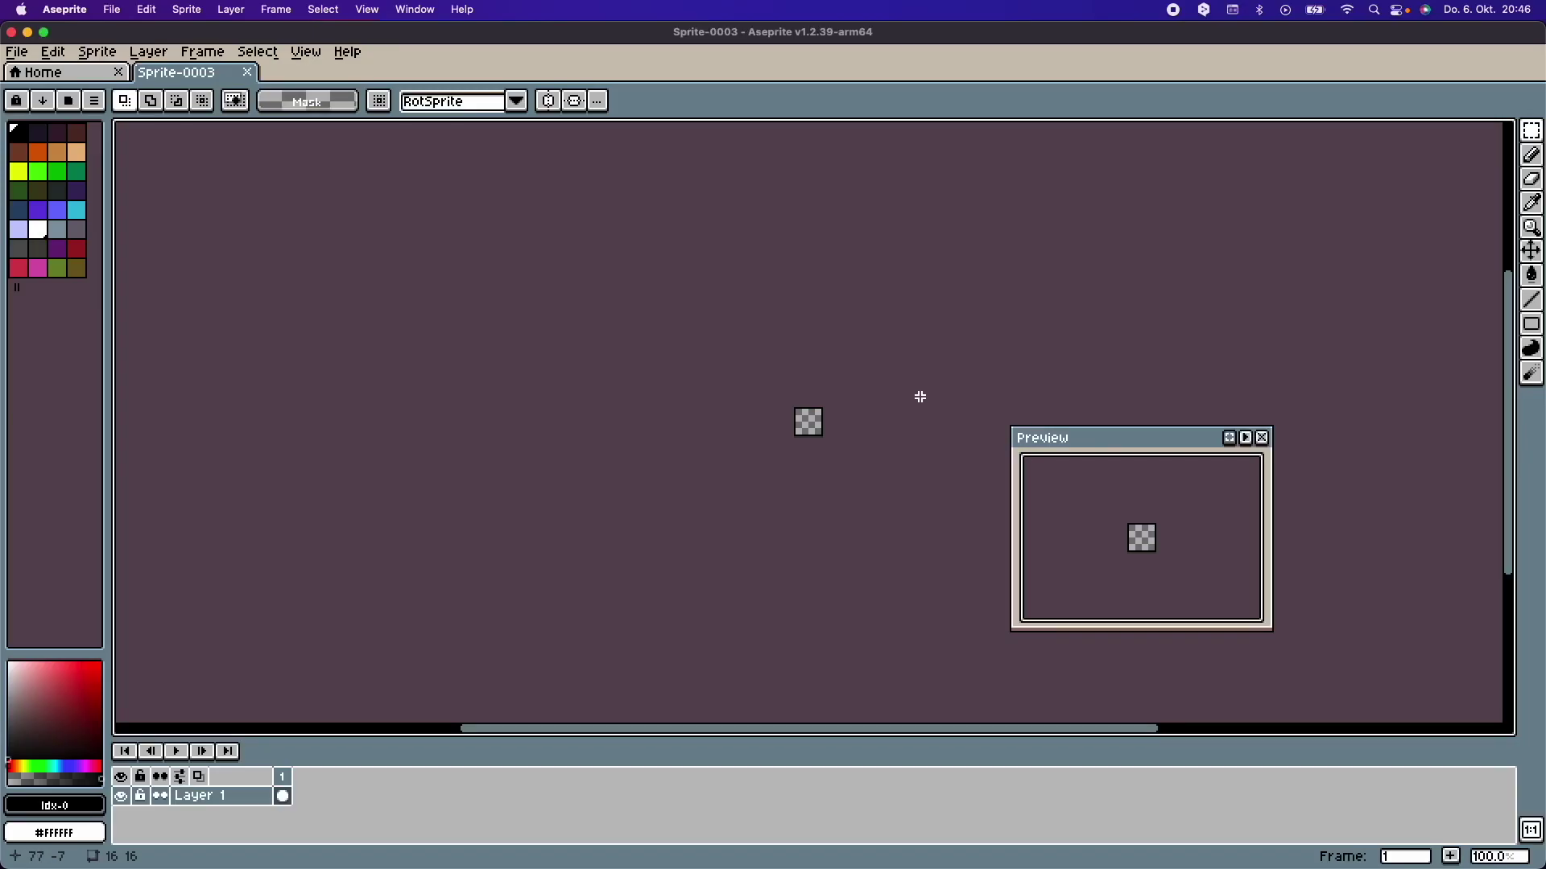
- Zoom the blank 16×16 canvas to 1600% and move the Preview window to the bottom-right
key("h")
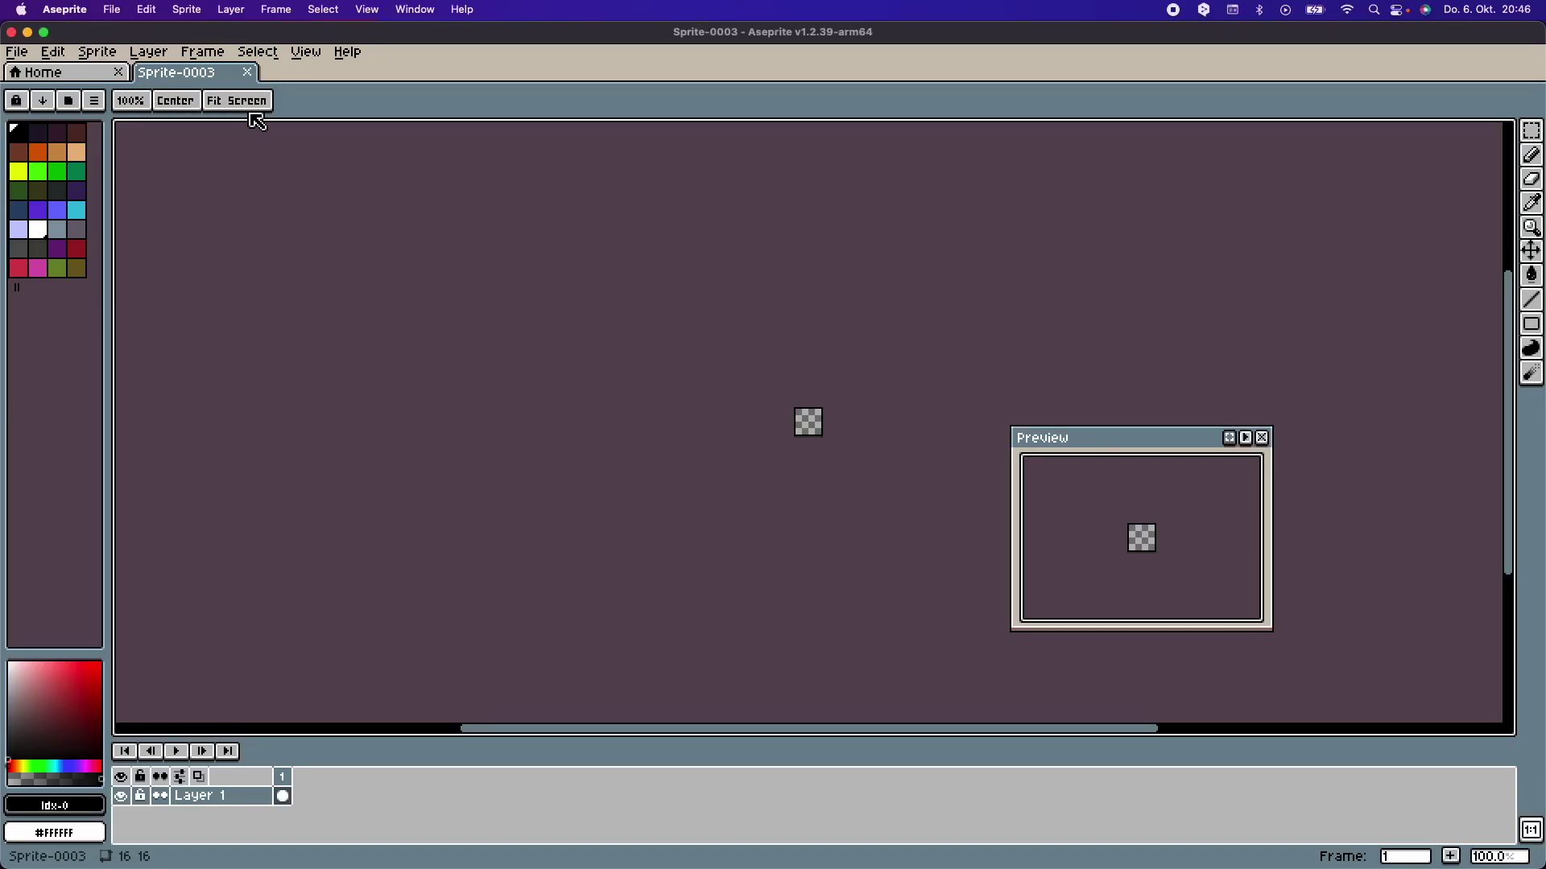
left_click(238, 100)
key("m")
left_click_drag(1119, 445, 1350, 532)
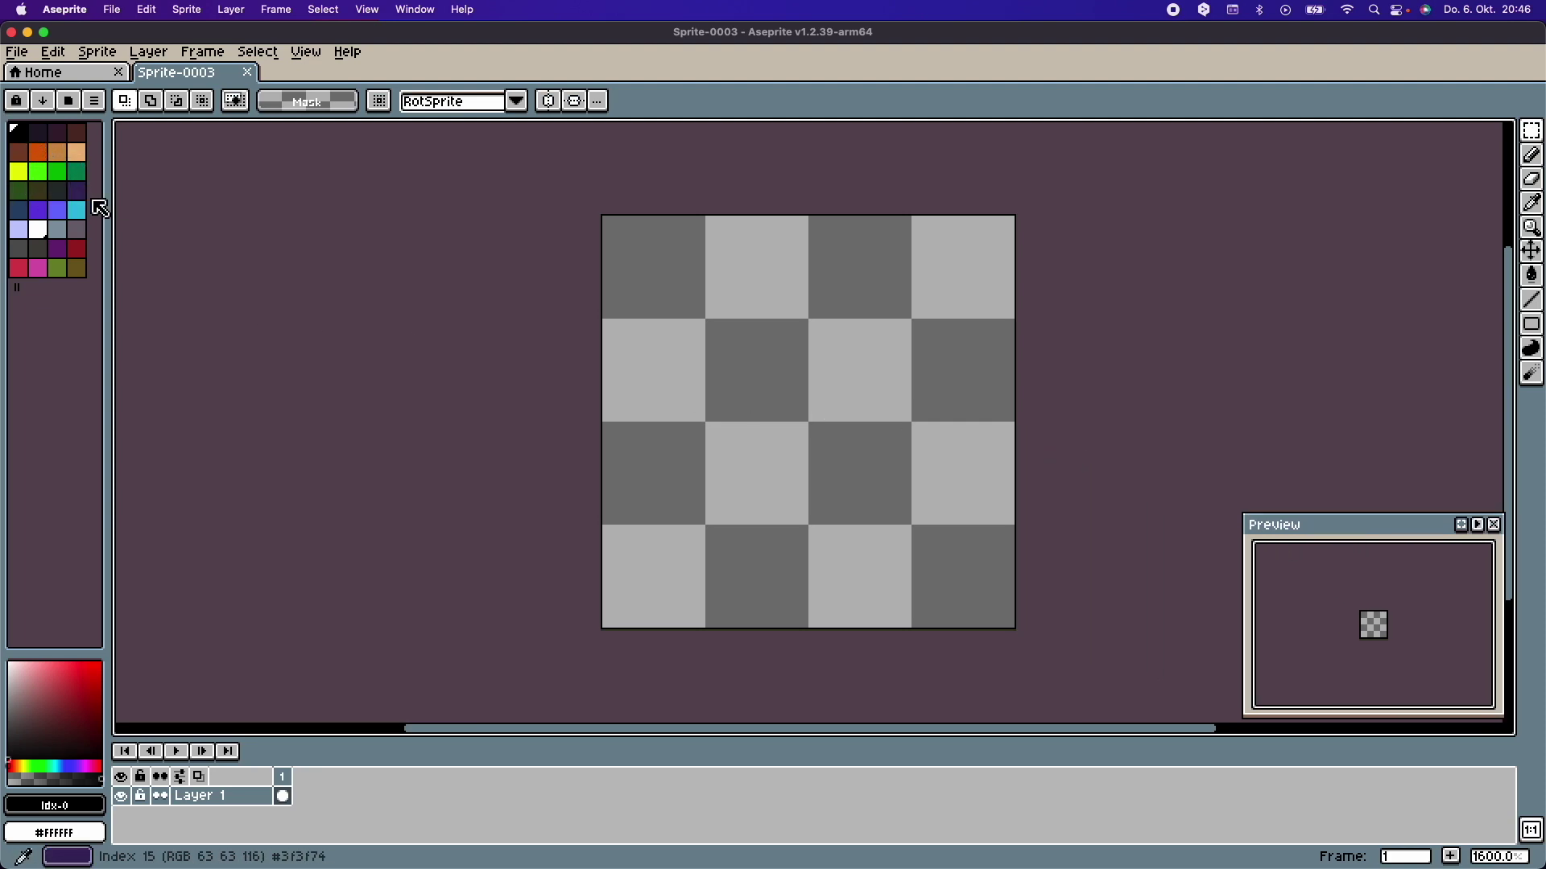
left_click(76, 248)
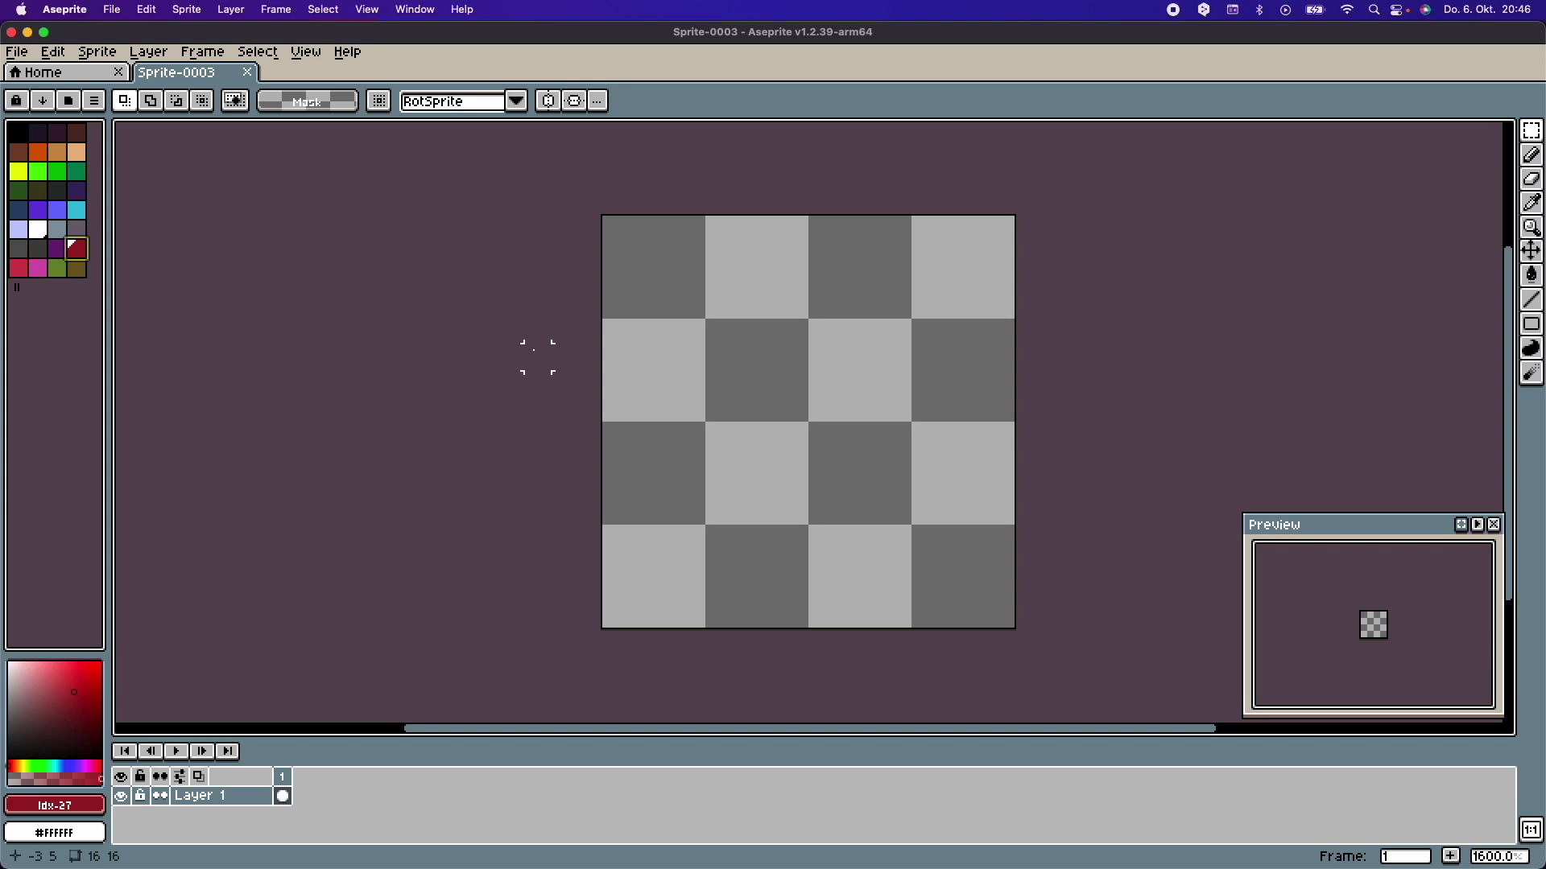
- Pencil two dark red eye pixels on the sprite
key("b")
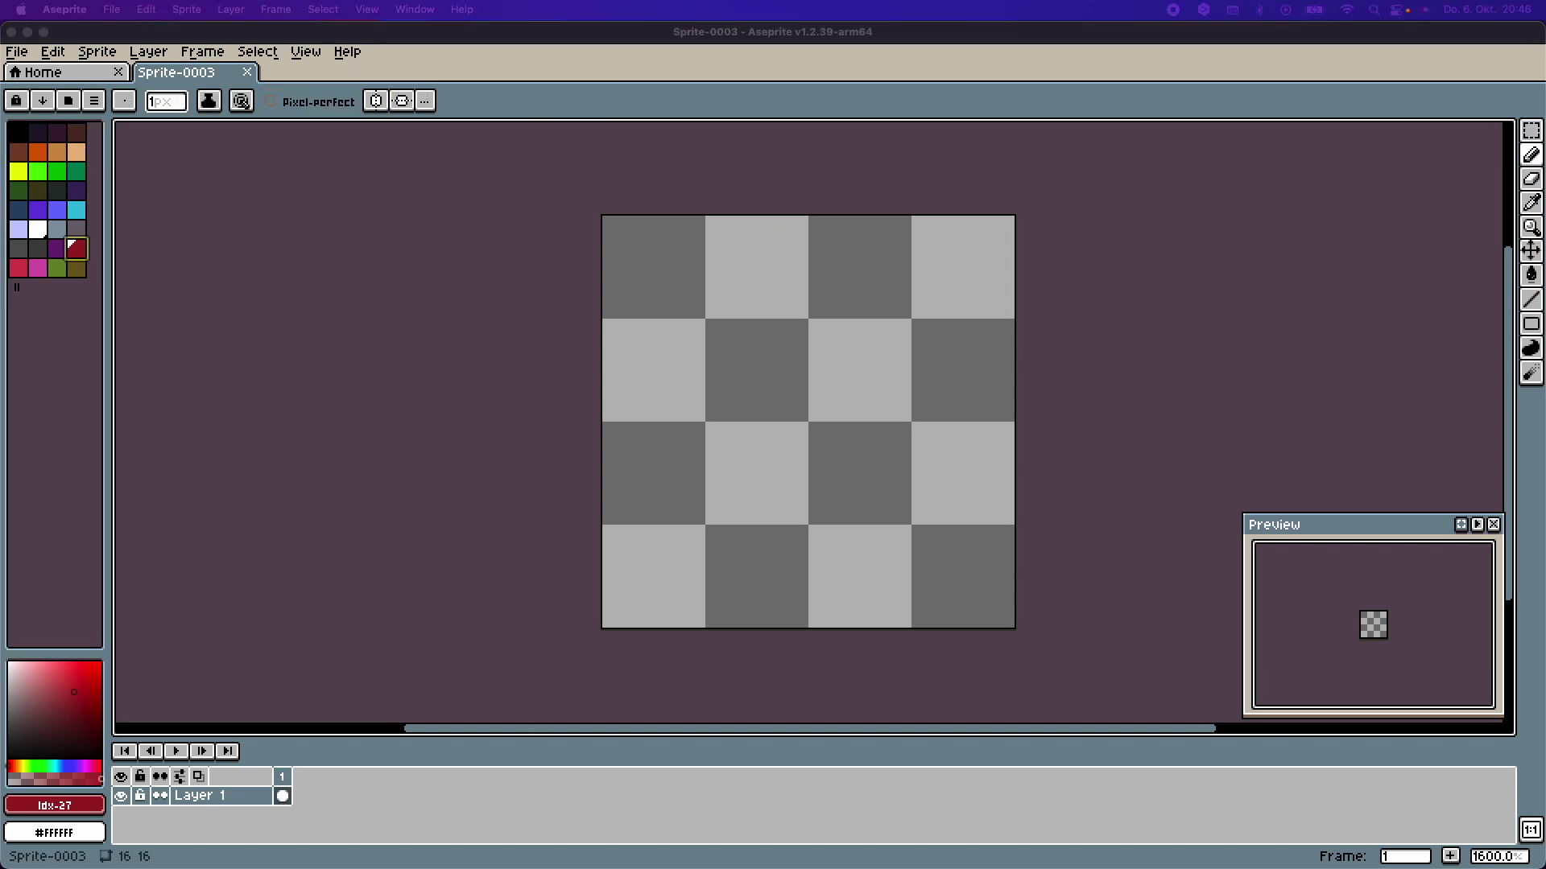
left_click(775, 387)
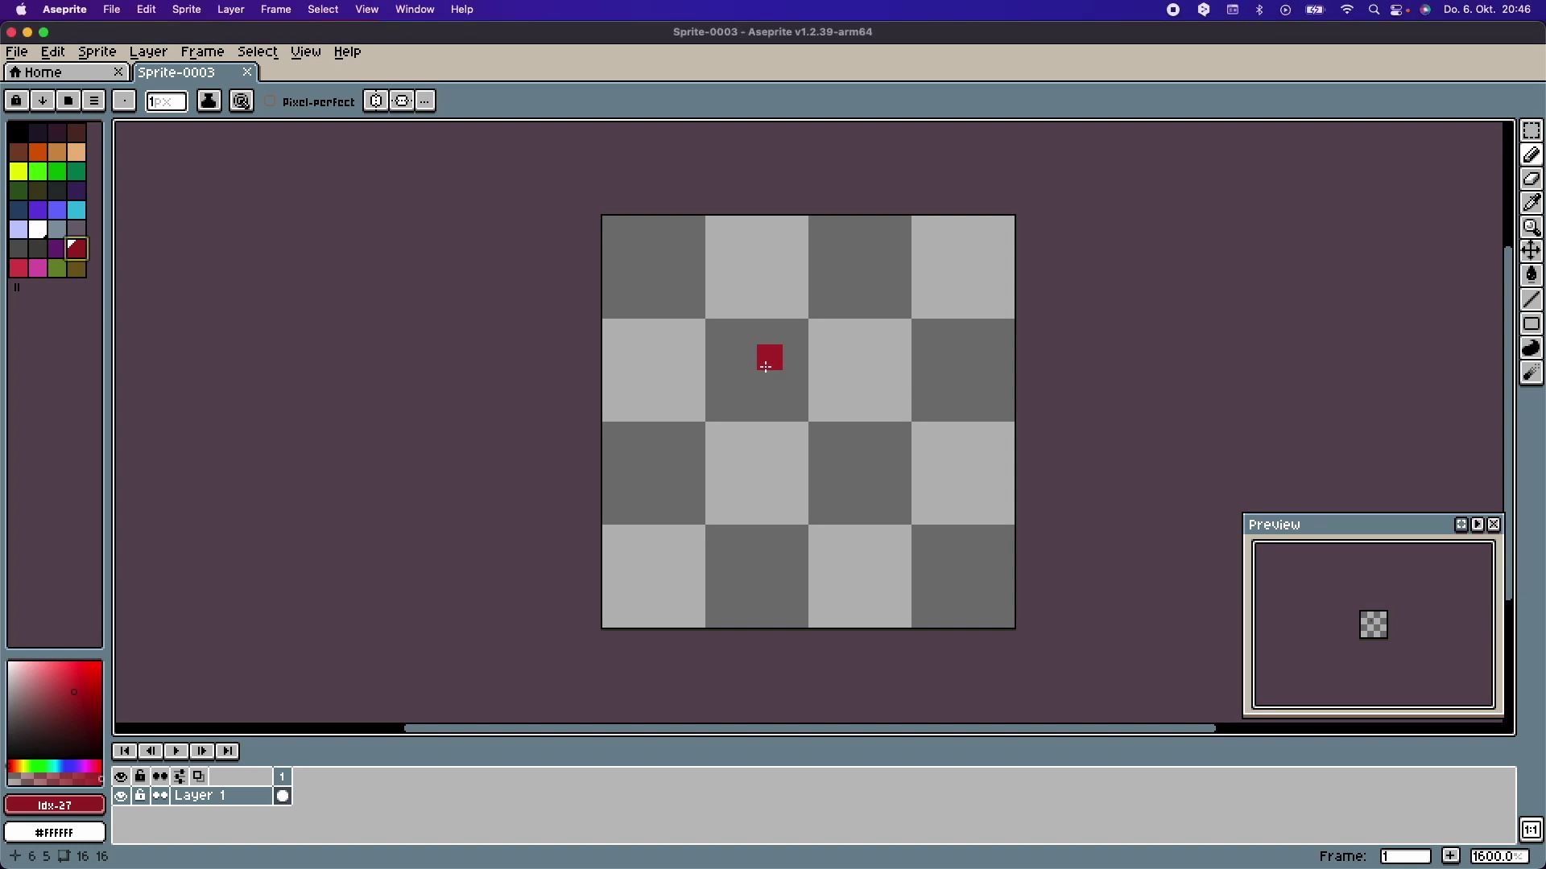
left_click(744, 364)
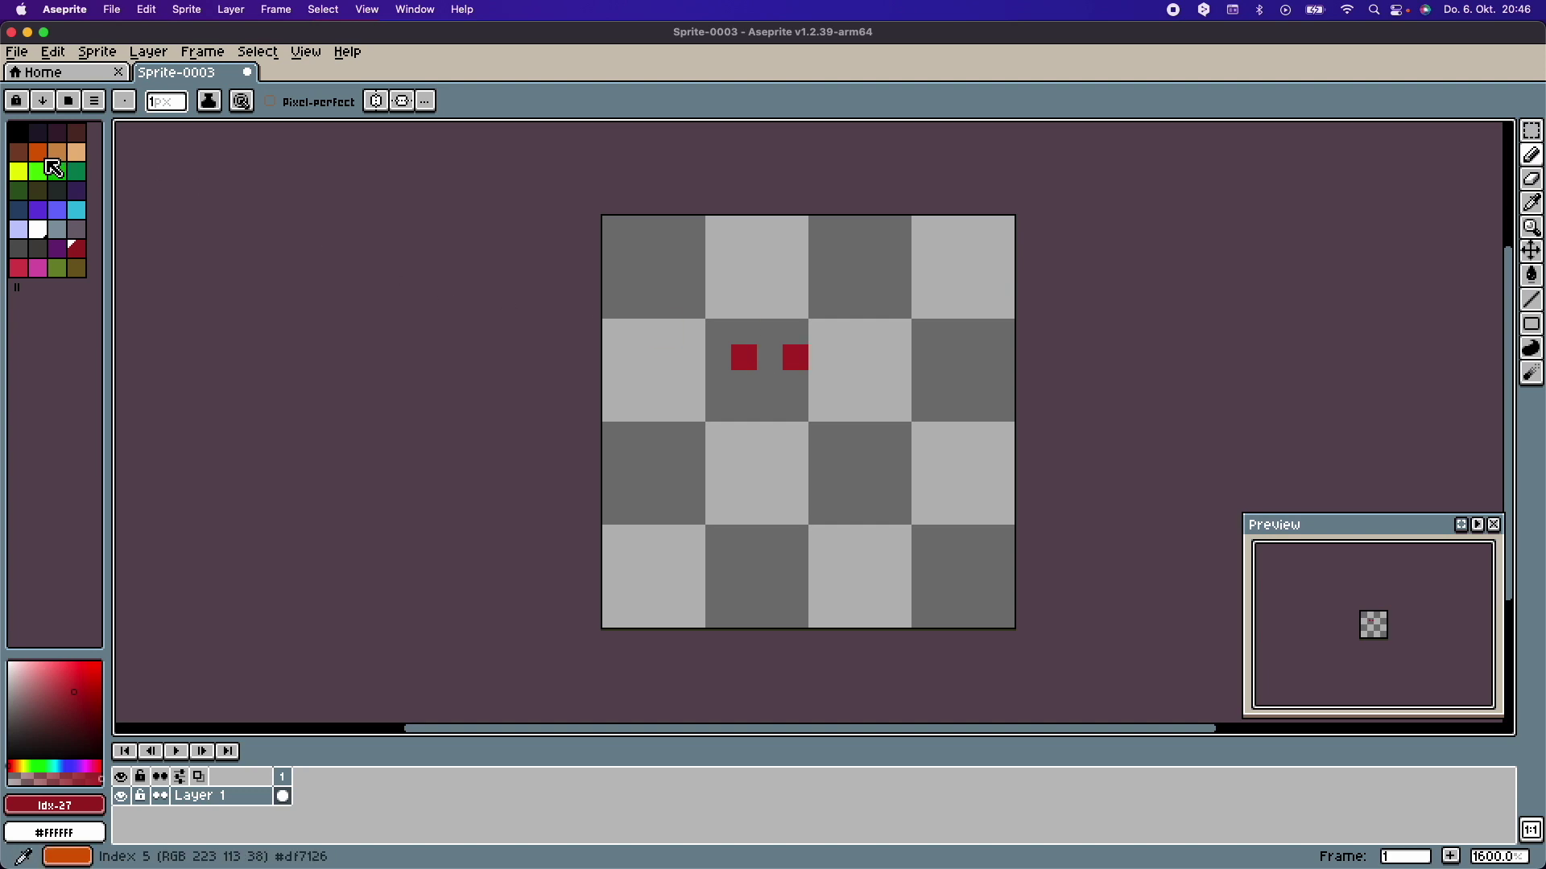
- Outline the head in black, with pointed ears and sides running down
left_click(18, 130)
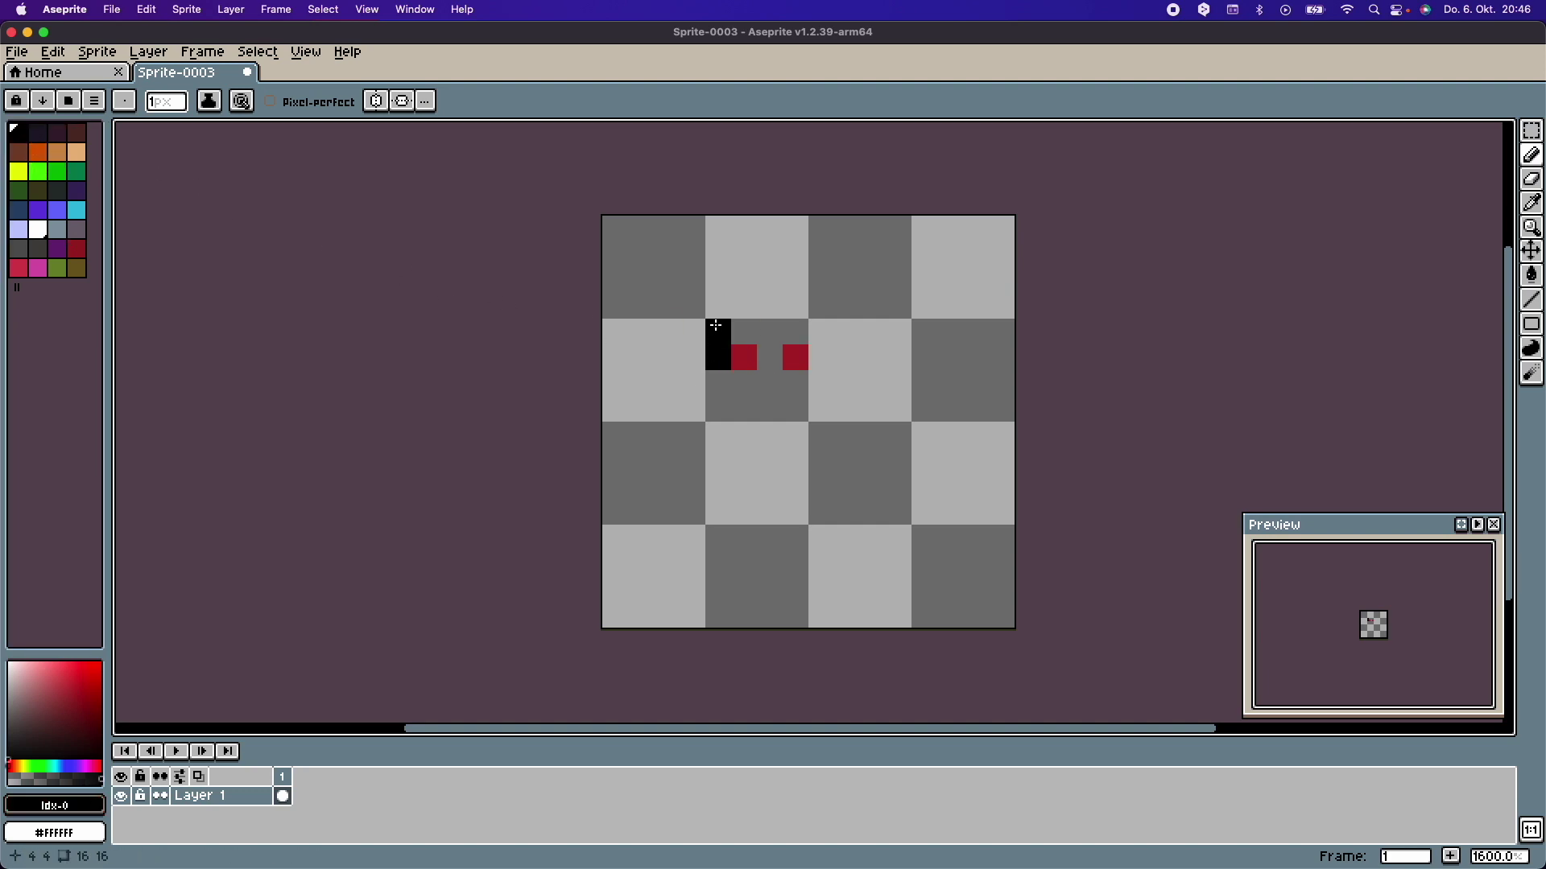
left_click(714, 330)
left_click(767, 330)
left_click(796, 307)
left_click(743, 306)
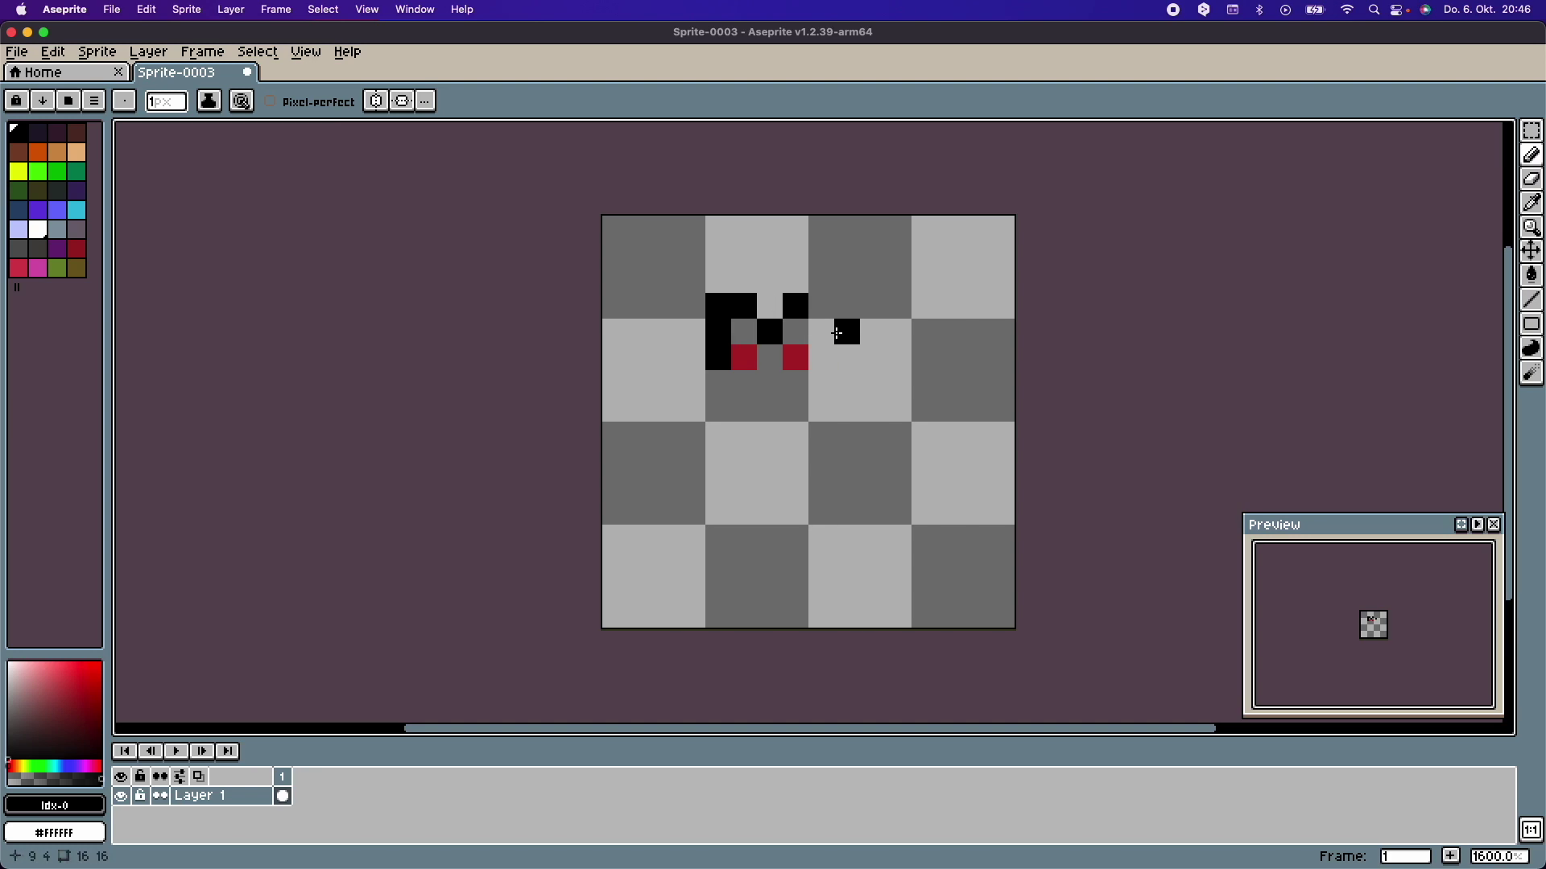
left_click(821, 305)
left_click(821, 343)
left_click(821, 383)
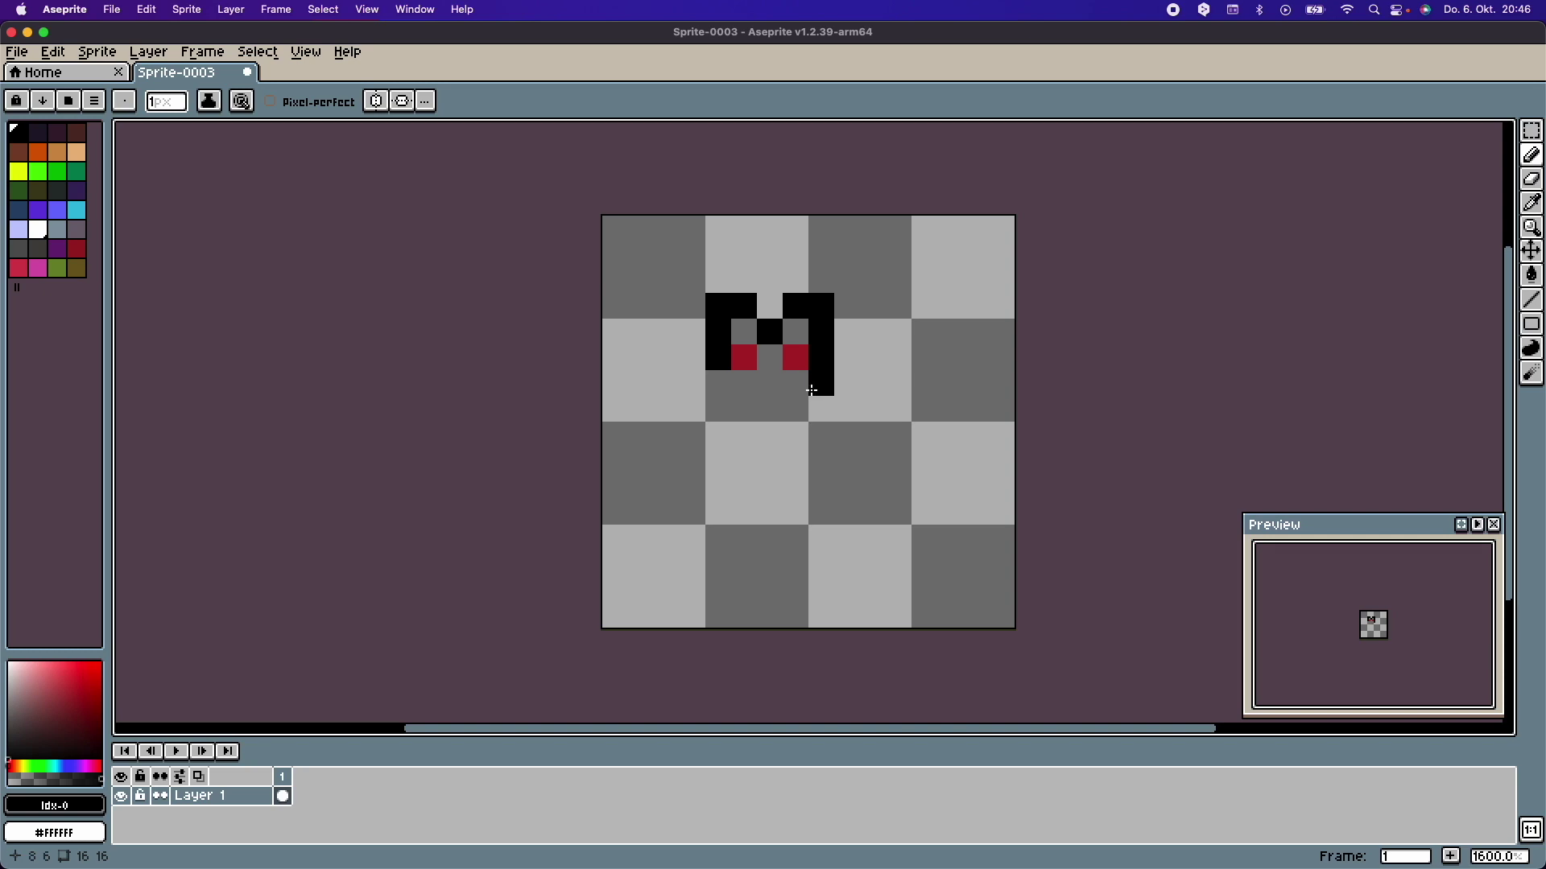
left_click(729, 384)
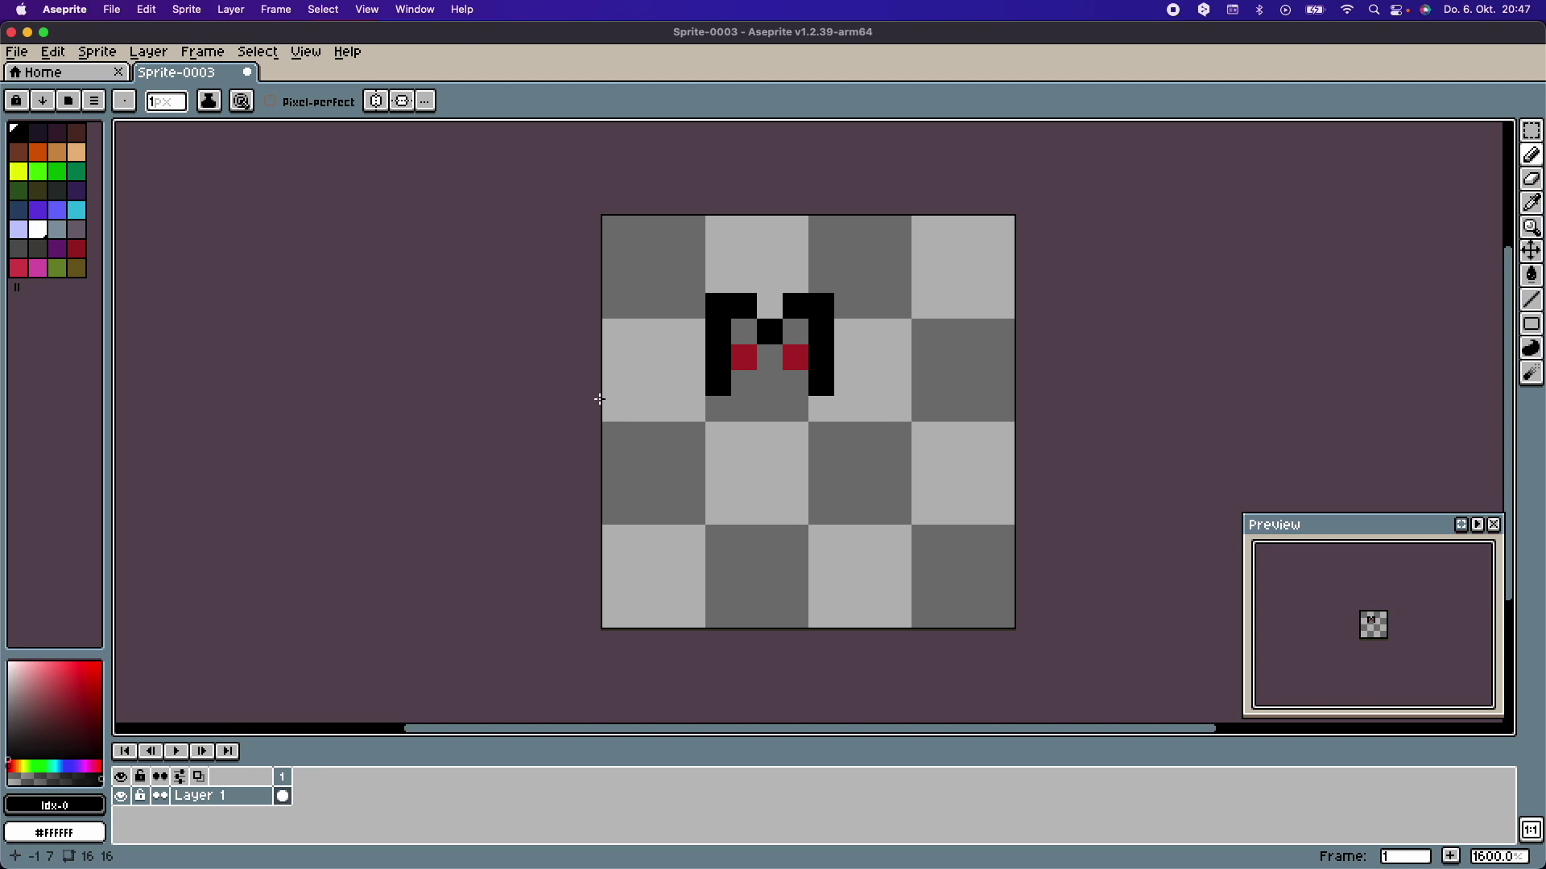
- Fill the face and a body block in purple, then add two white fang pixels
left_click(68, 255)
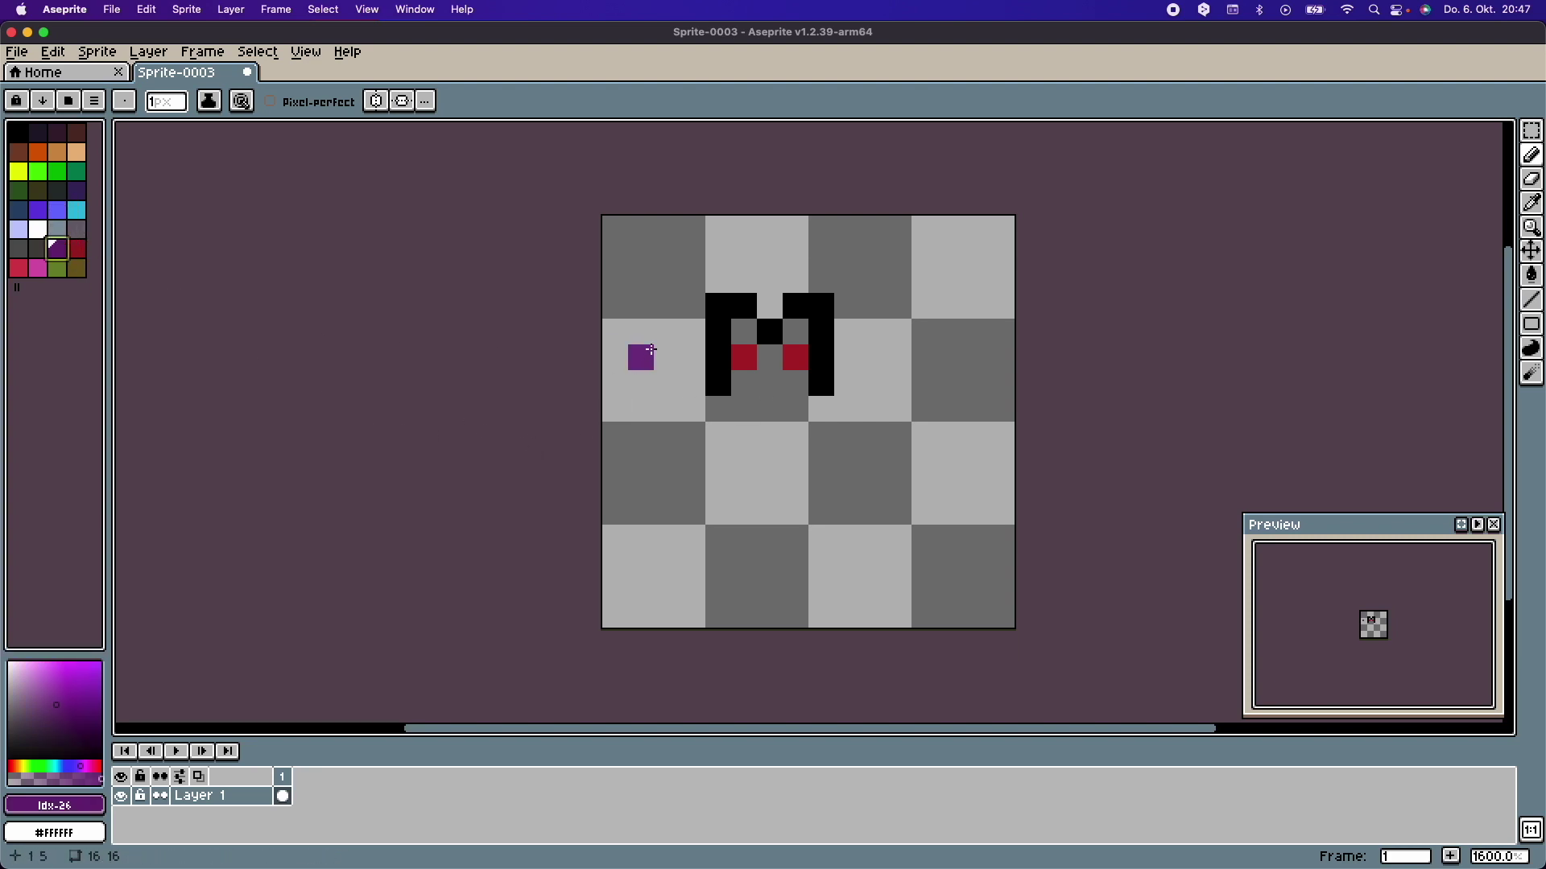
left_click(754, 341)
mouse_move(757, 347)
left_mouse_down()
mouse_move(795, 345)
mouse_move(741, 383)
mouse_move(747, 408)
mouse_move(819, 410)
mouse_move(741, 438)
mouse_move(829, 442)
mouse_move(846, 407)
left_mouse_up()
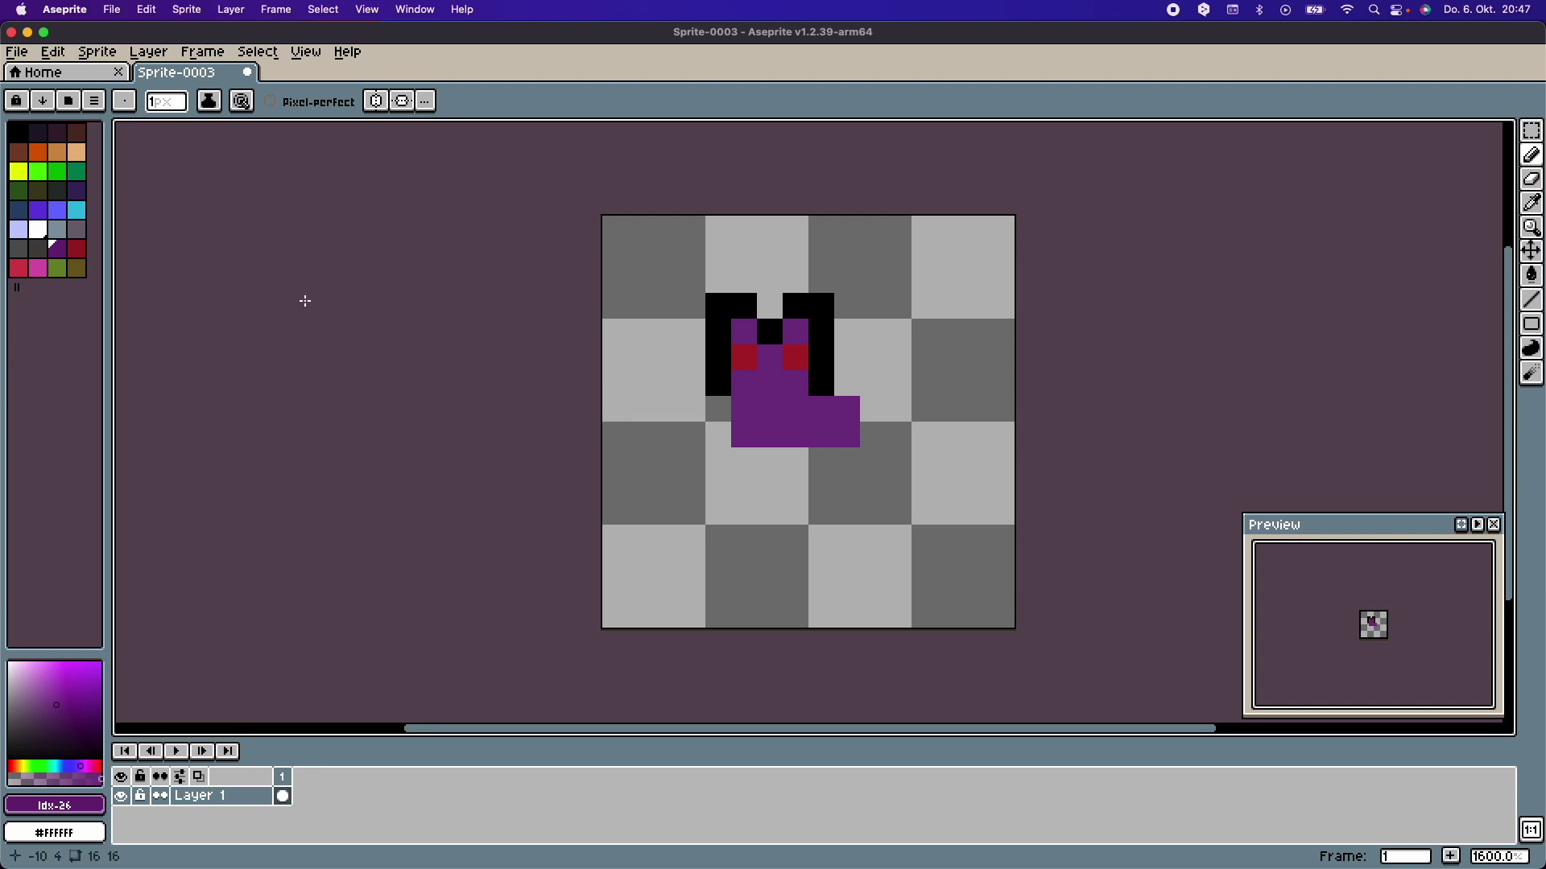
left_click(46, 240)
left_click(743, 409)
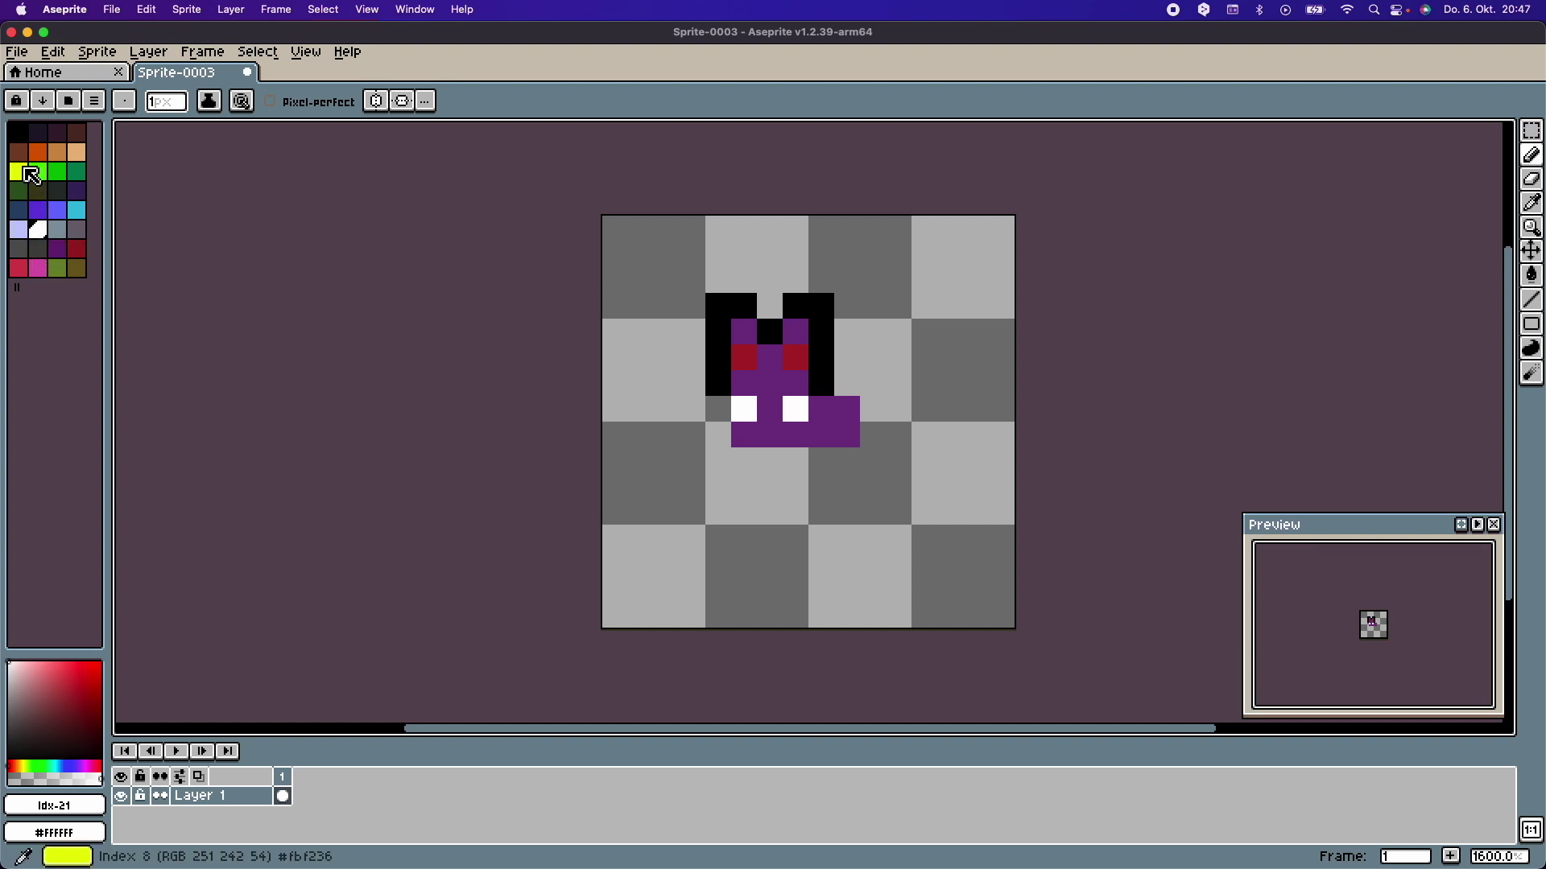
- Paint a solid orange wing extending diagonally up from the bat's right side
left_click(44, 161)
left_click(846, 383)
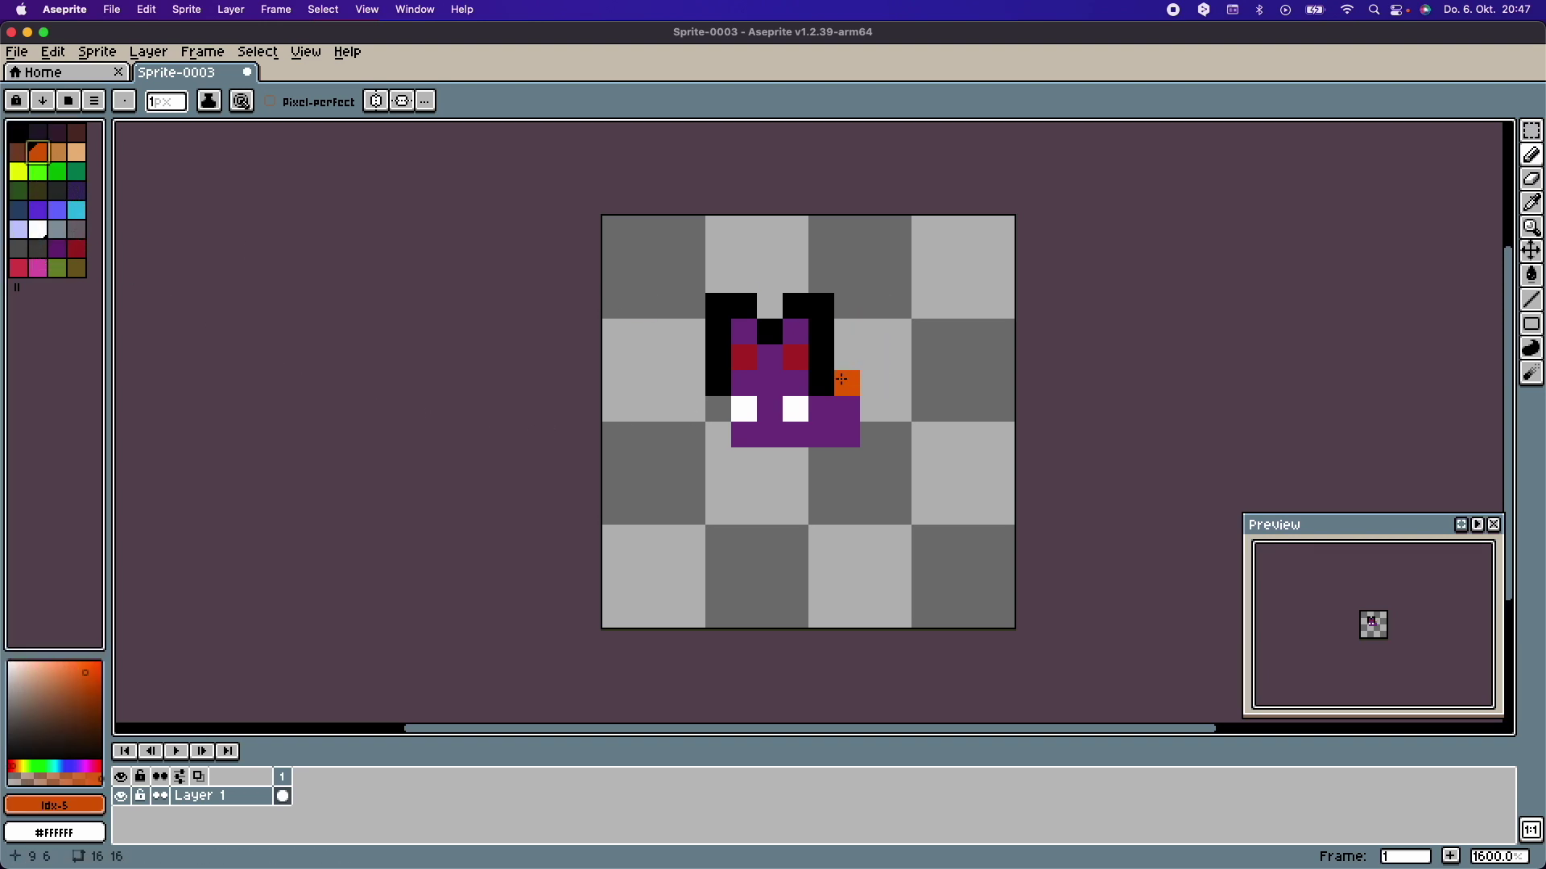
left_click_drag(875, 360, 893, 339)
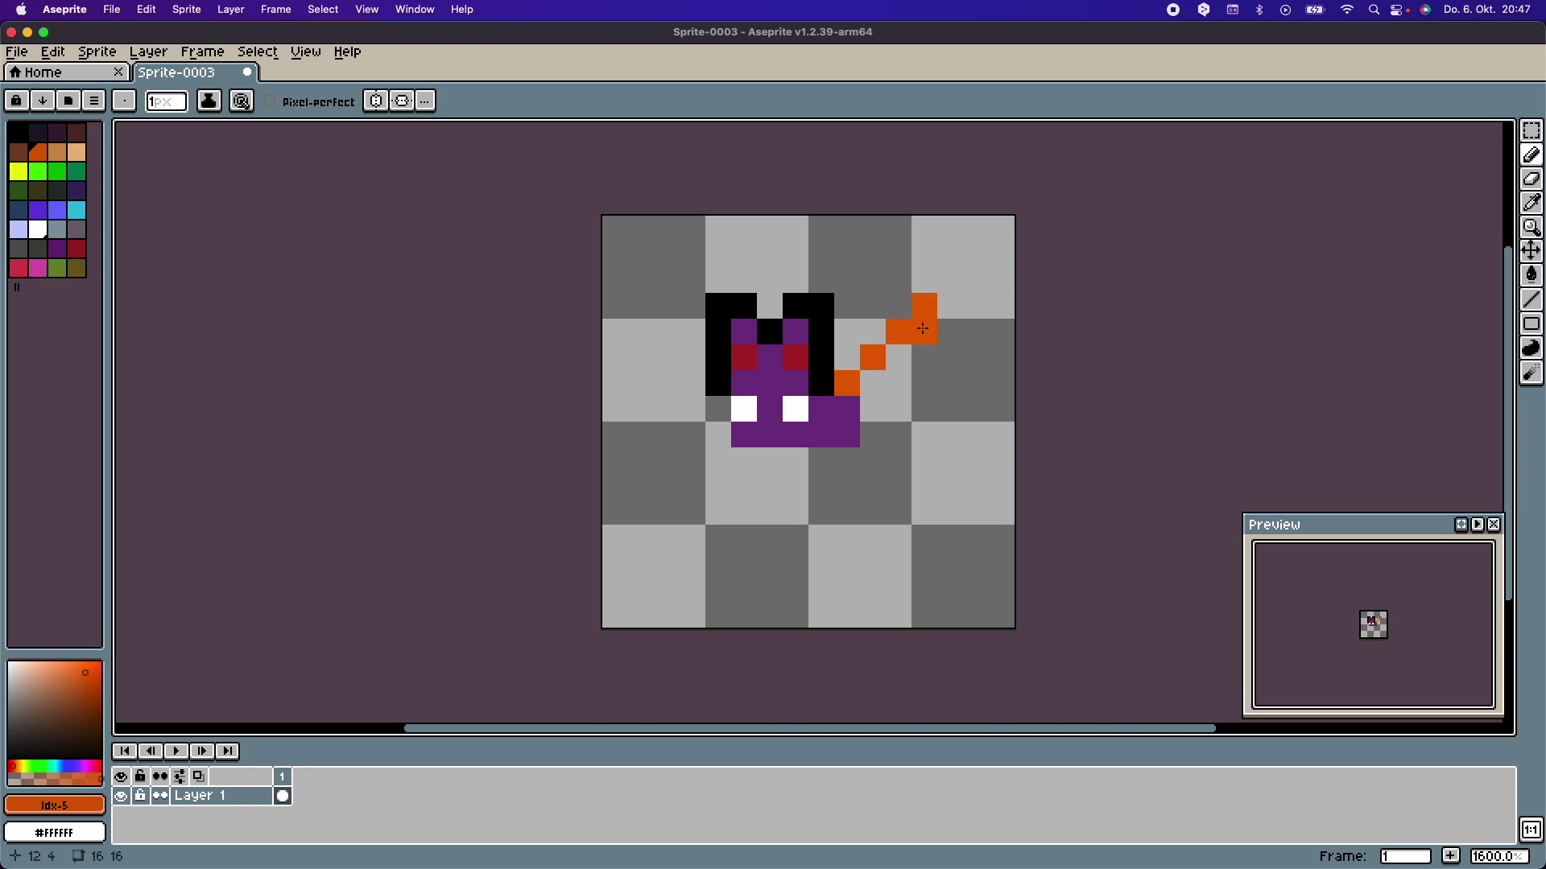
left_click_drag(922, 347, 898, 387)
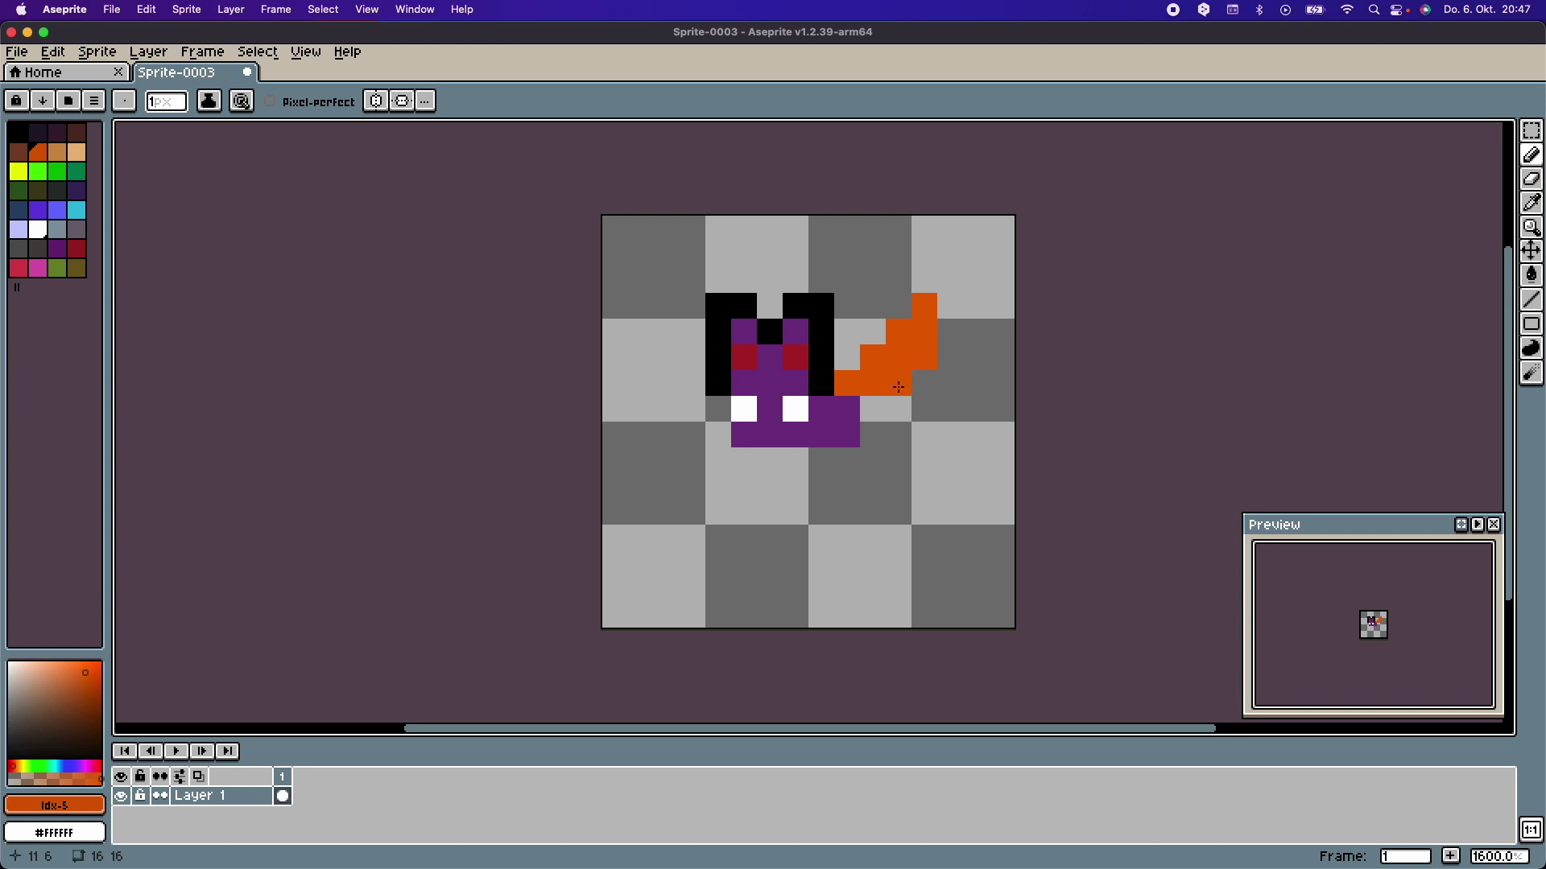
left_click(873, 409)
- Outline the right wing and the body's lower edge in black
left_click(17, 130)
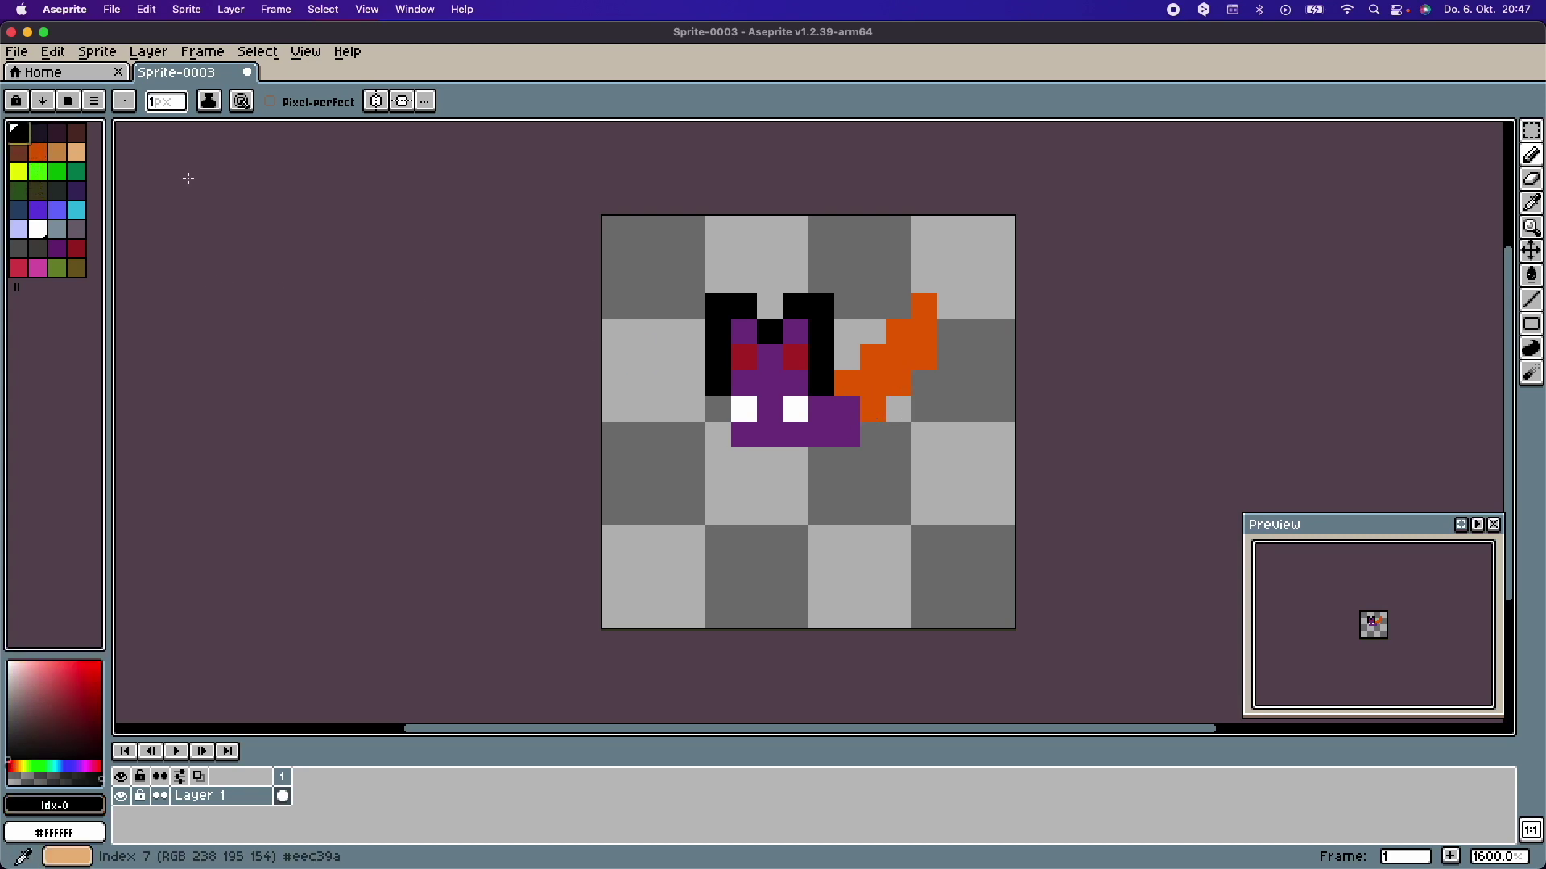
left_click(846, 354)
left_click(898, 305)
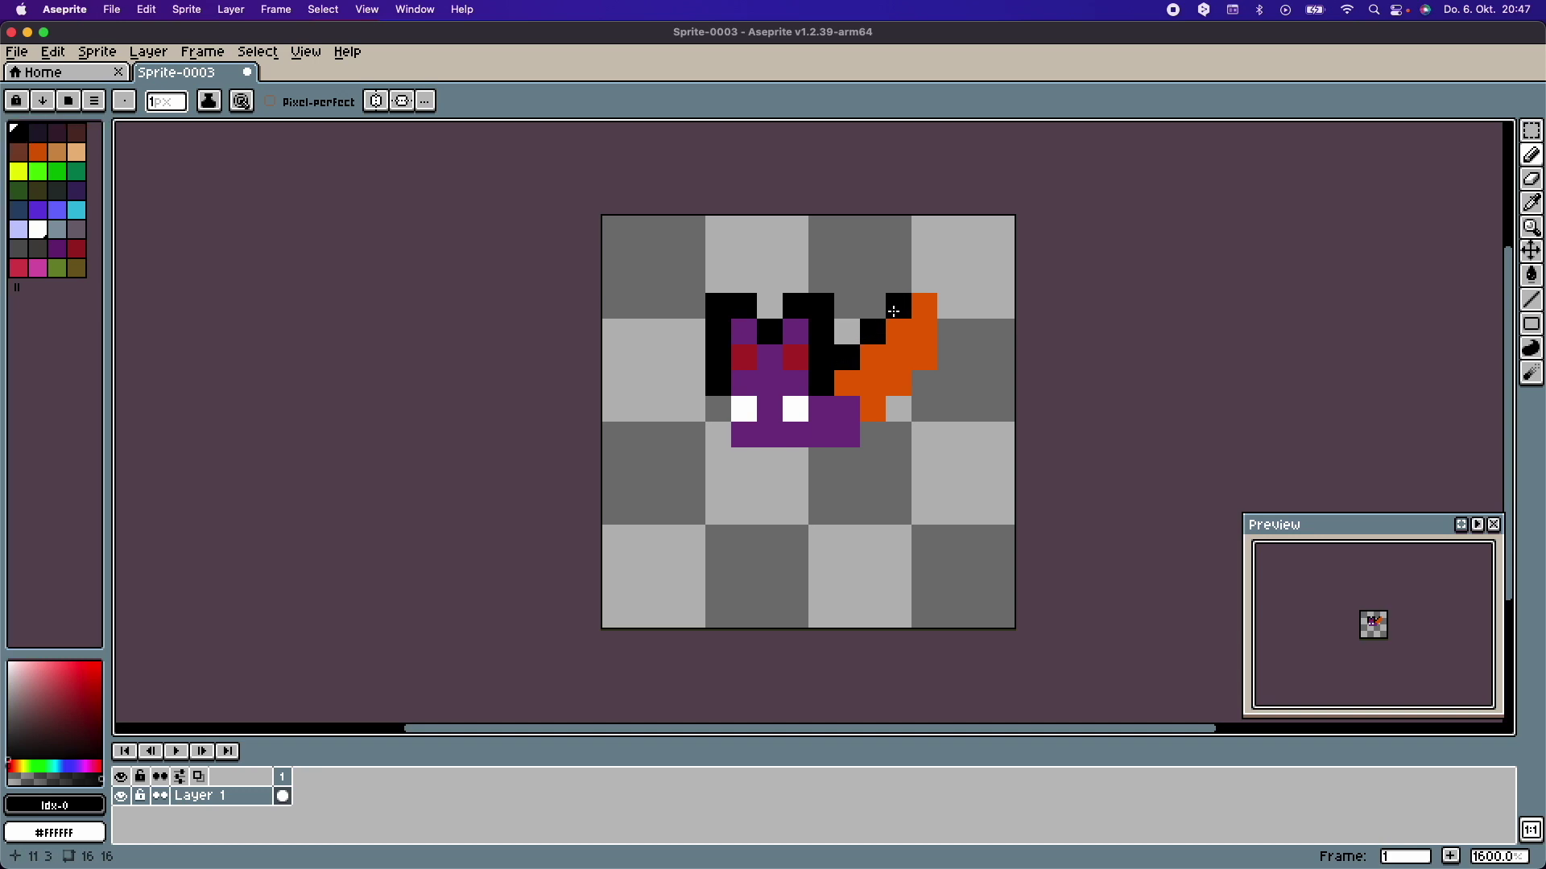
left_click(924, 281)
left_click(950, 306)
mouse_move(949, 319)
left_mouse_down()
mouse_move(949, 344)
mouse_move(822, 458)
mouse_move(743, 445)
left_mouse_up()
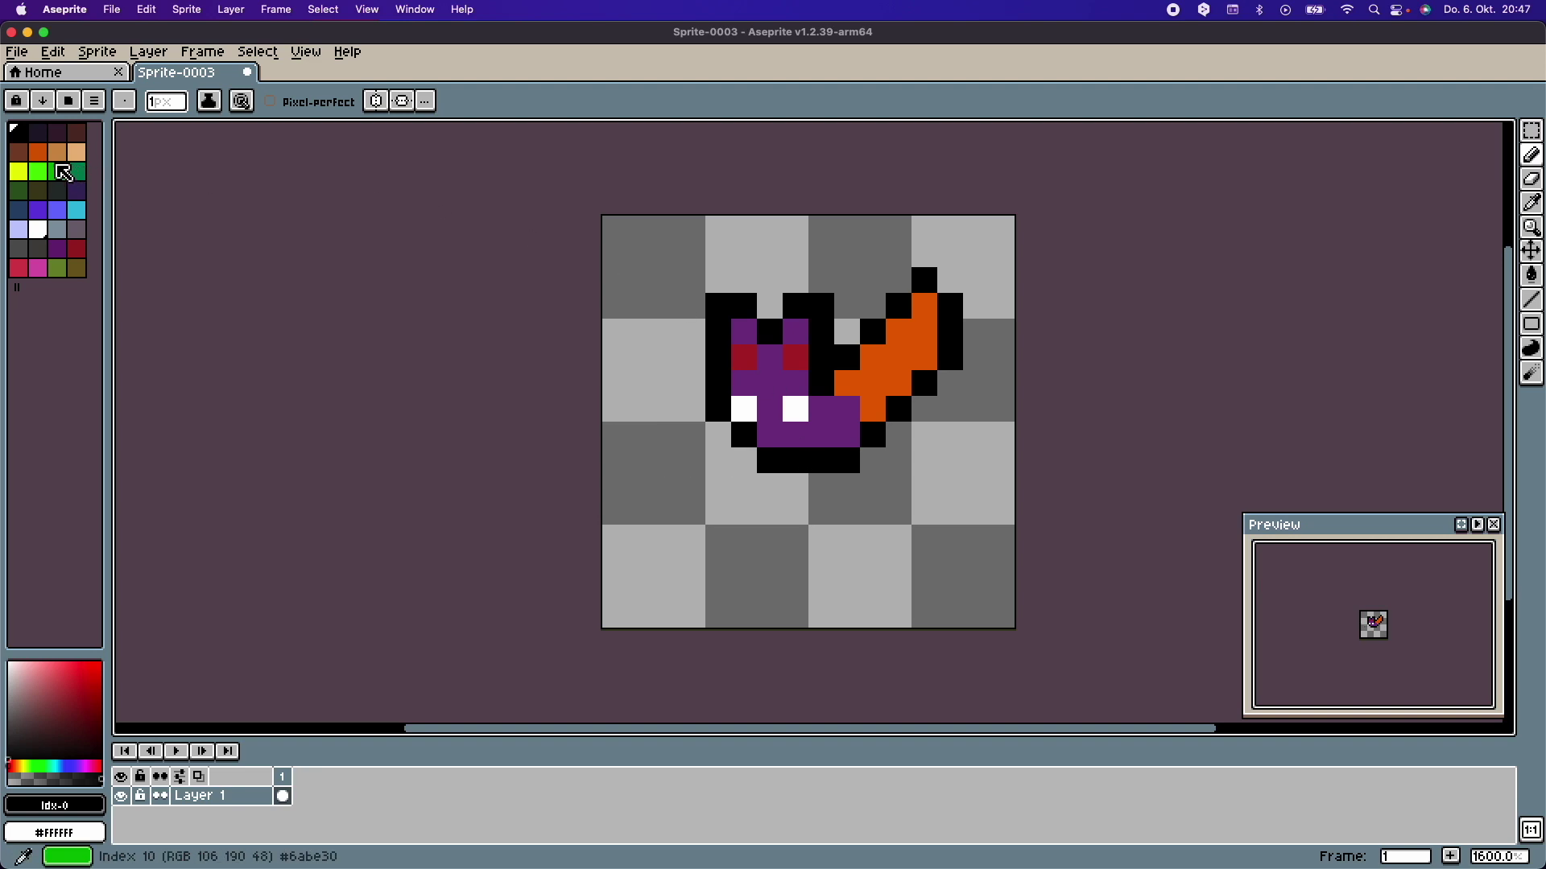
- Add an orange left wing with a diagonal black outline, undoing stray pixels
left_click(38, 153)
left_click(683, 360)
left_click(691, 334)
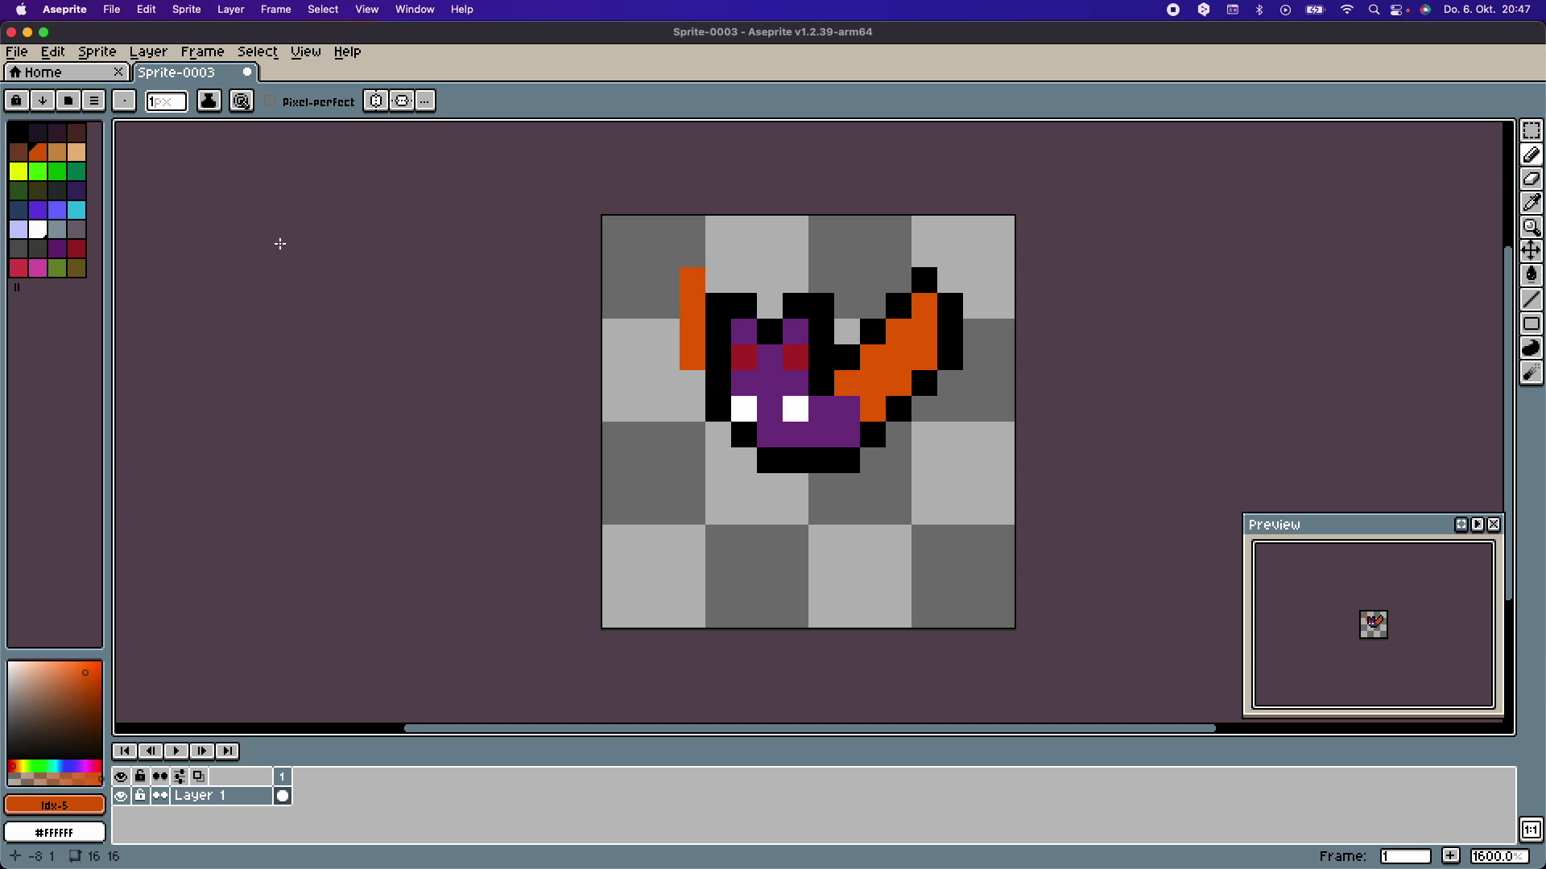
left_click(18, 130)
left_click(695, 390)
key("super+z")
mouse_move(691, 367)
left_mouse_down()
mouse_move(666, 278)
mouse_move(693, 254)
mouse_move(718, 280)
left_mouse_up()
left_click(795, 357)
key("super+z")
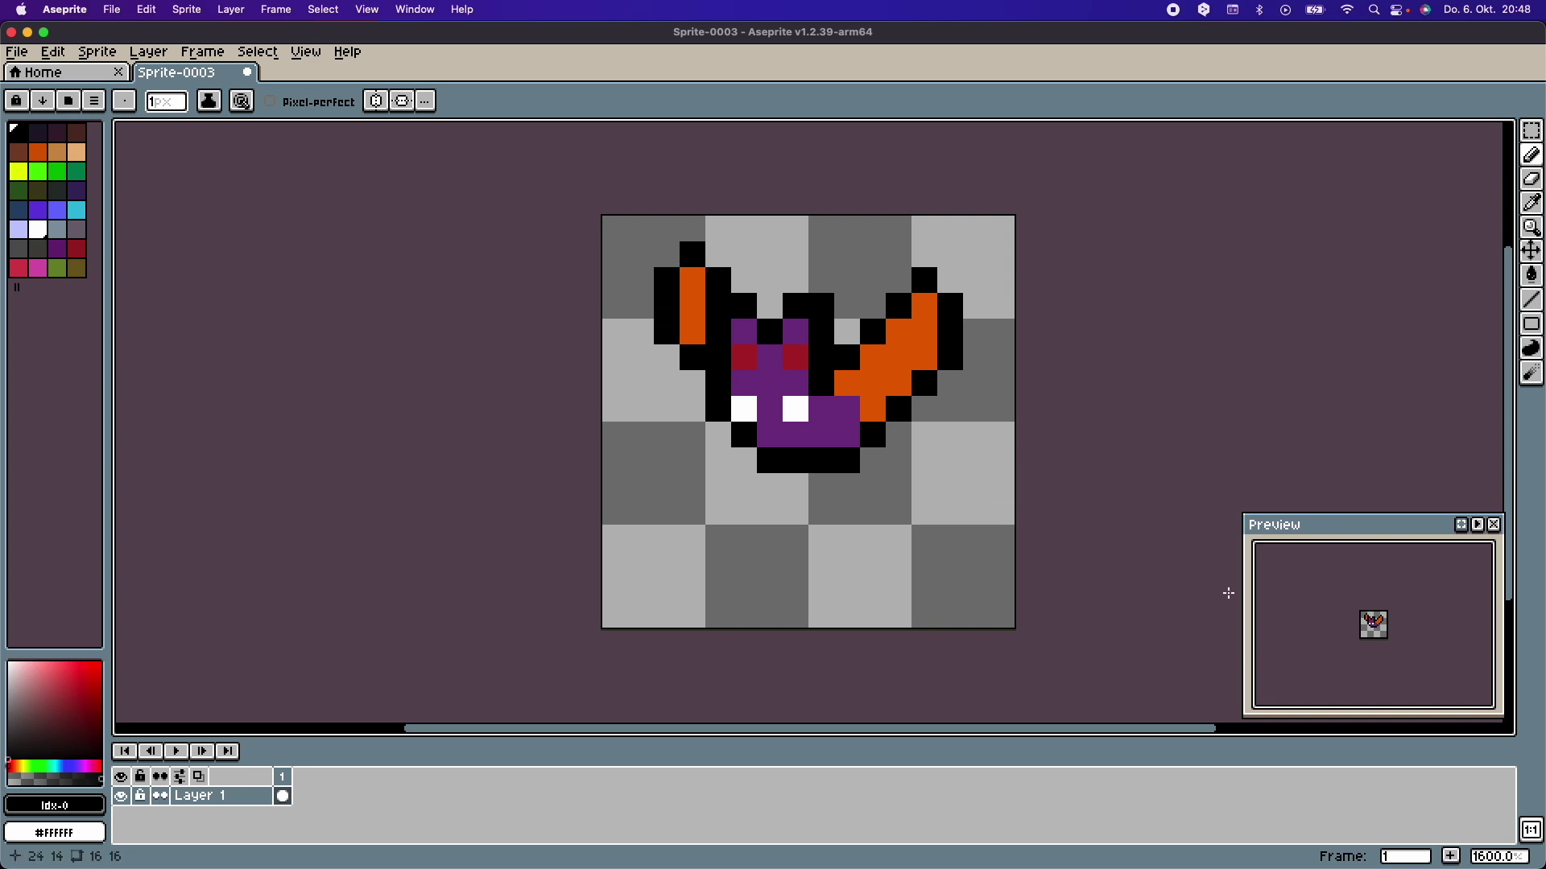
- Zoom the Preview window in and recentre the enlarged bat
scroll(794, 442, "down", 3)
scroll(797, 438, "up", 3)
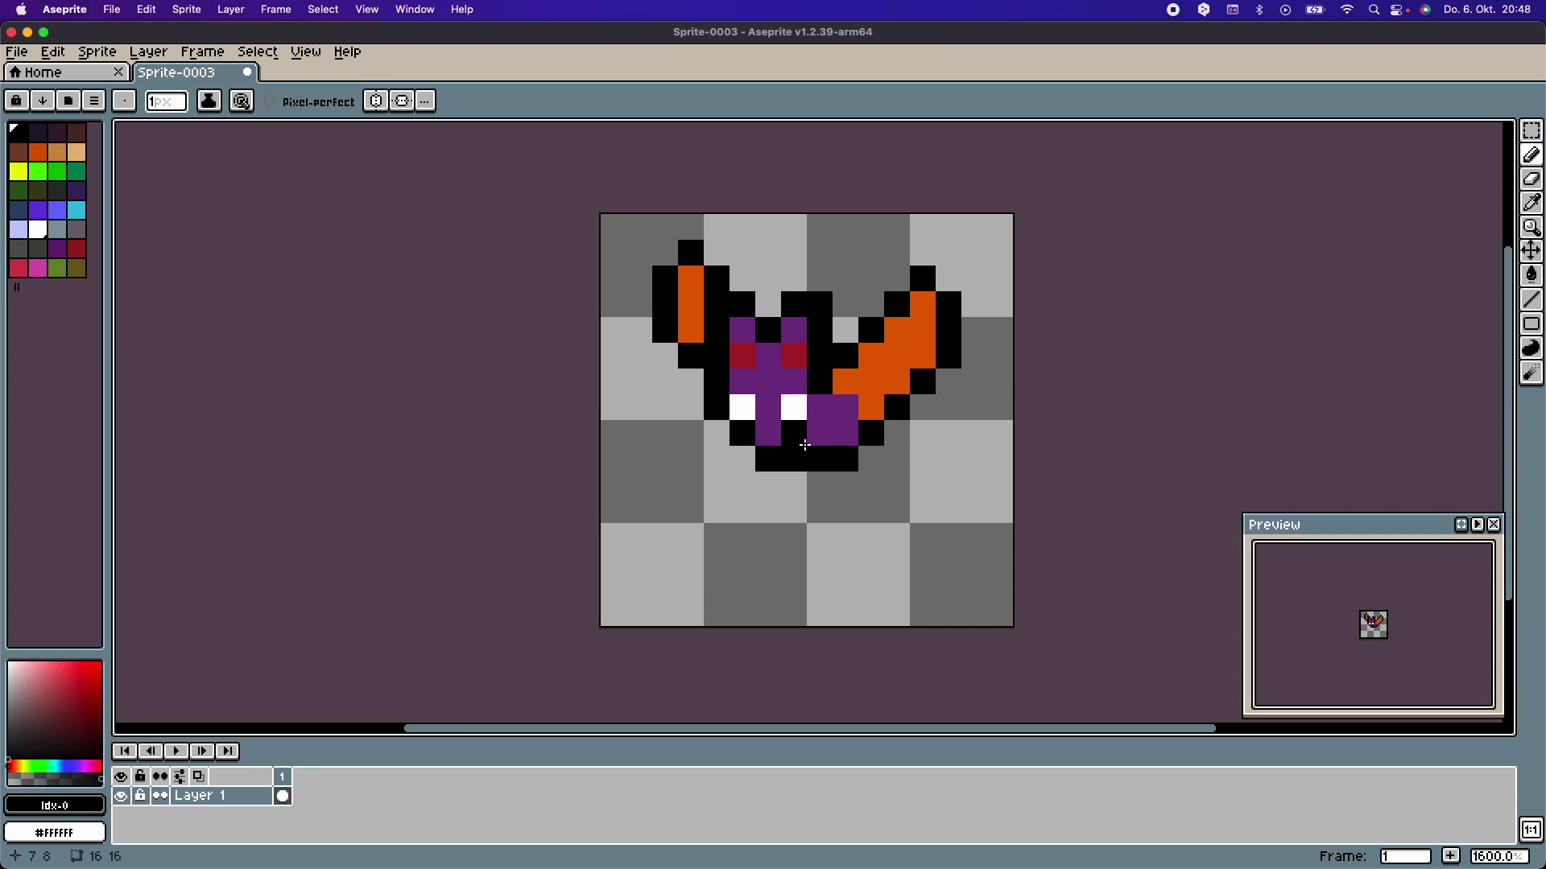
scroll(805, 435, "down", 1)
scroll(1390, 635, "up", 3)
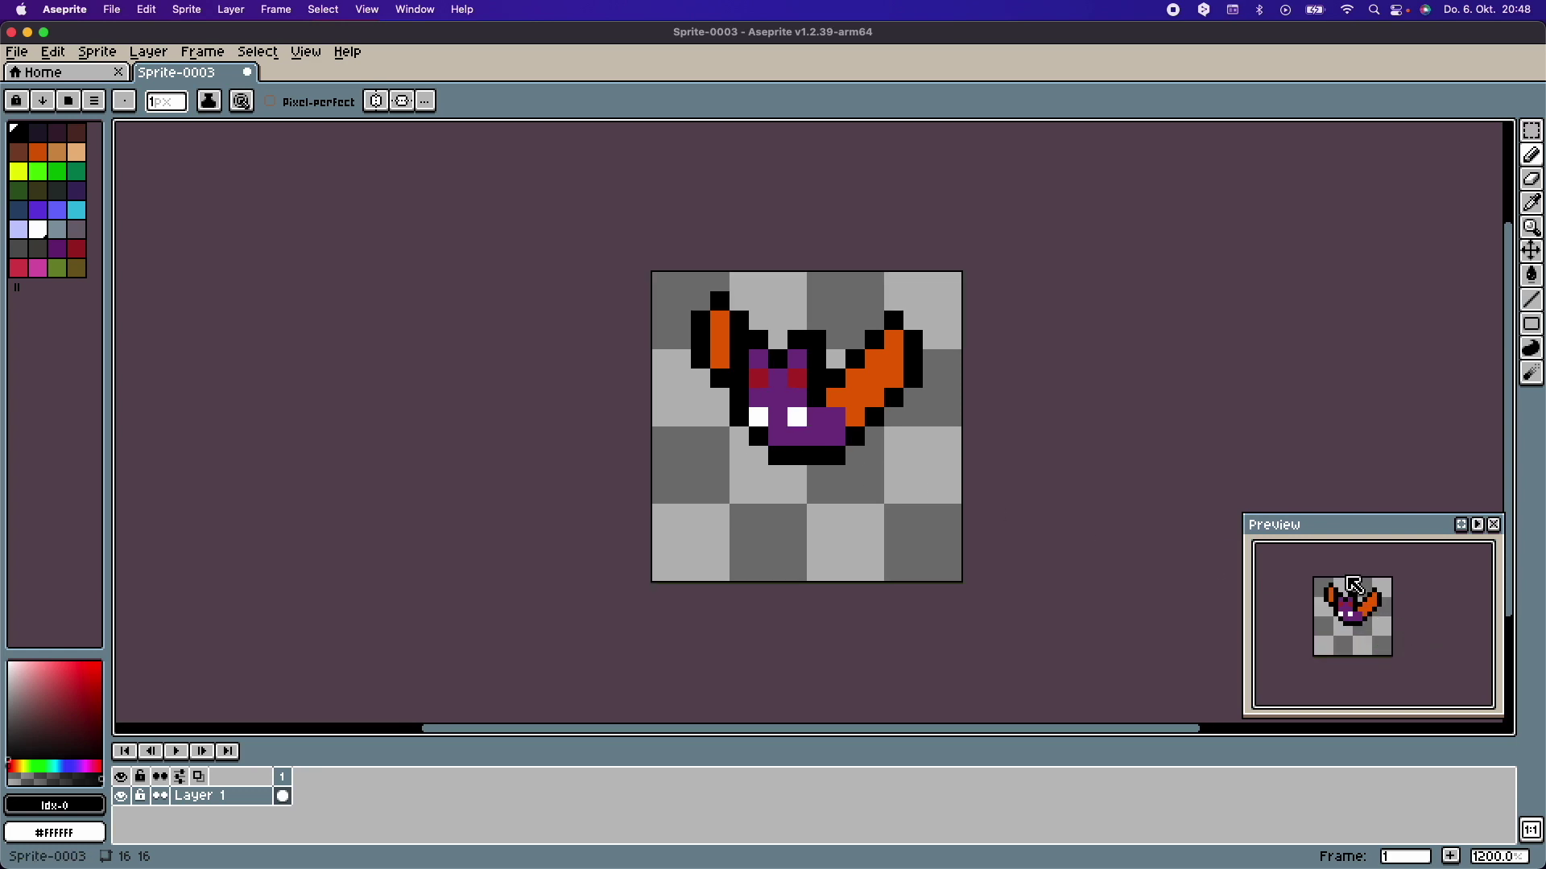
left_click_drag(1364, 622, 1383, 636)
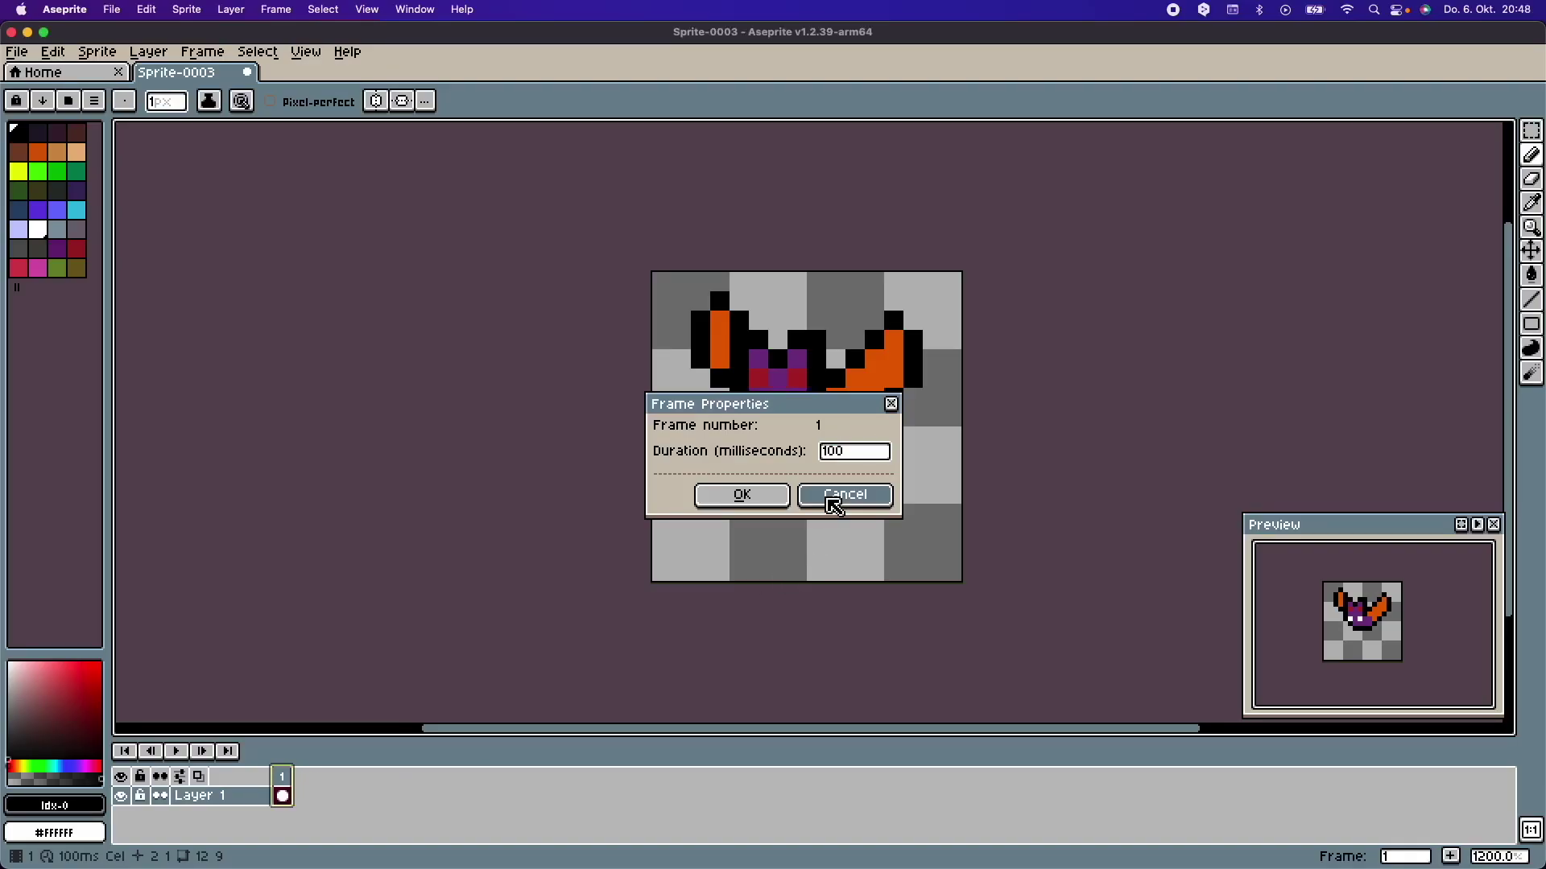
- Add a second animation frame copied from the first
left_click(828, 499)
right_click(282, 777)
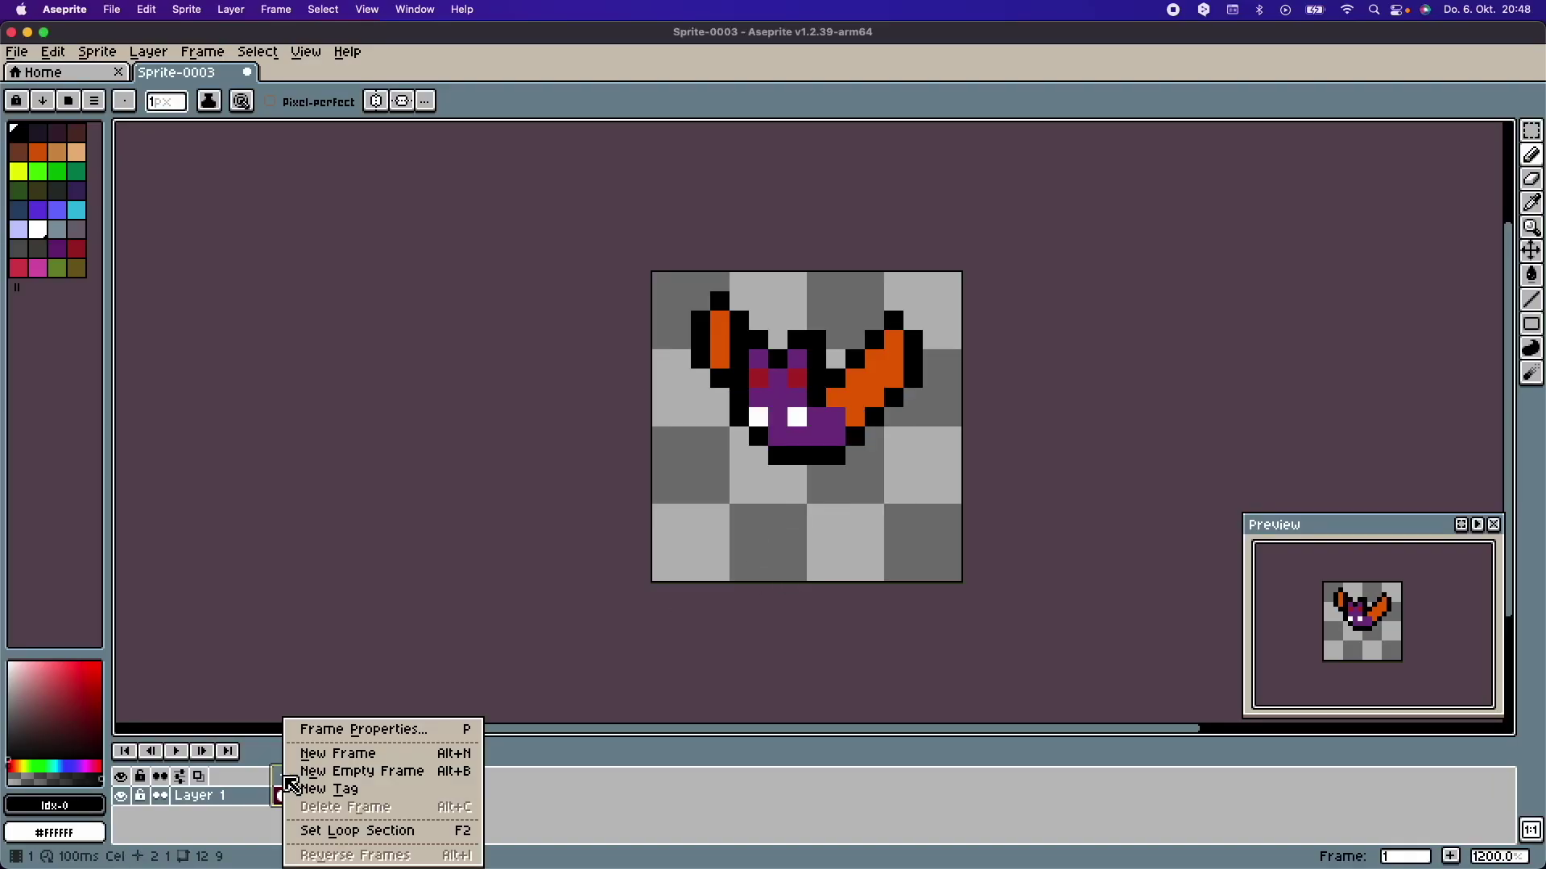
left_click(380, 754)
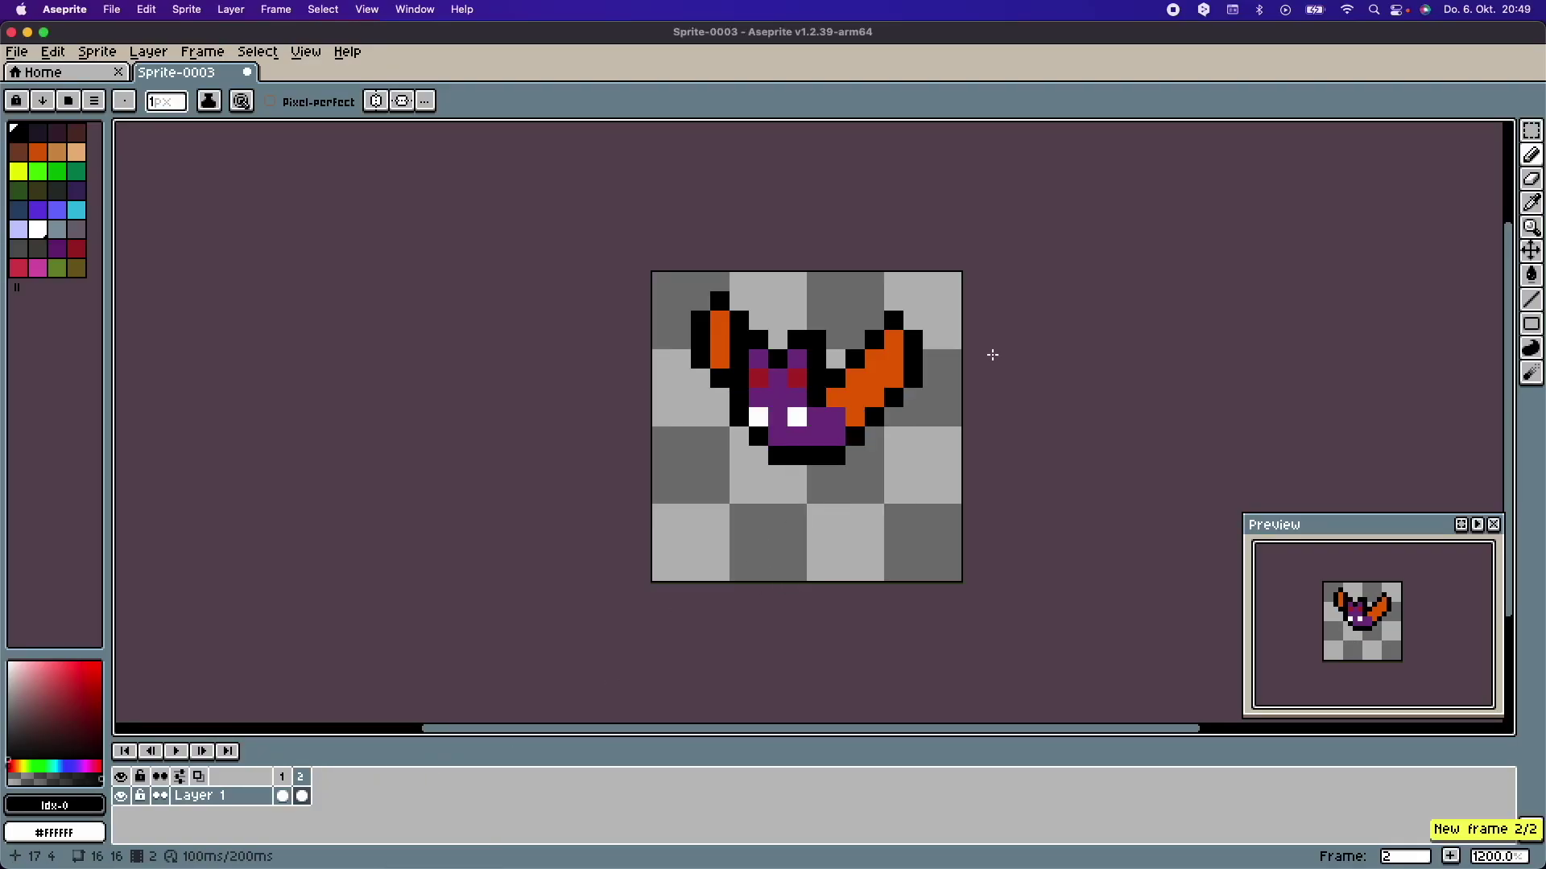
- Erase both orange wings and their black outlines on frame 2
left_click(1531, 178)
mouse_move(893, 321)
left_mouse_down()
mouse_move(854, 379)
mouse_move(902, 372)
mouse_move(874, 417)
mouse_move(855, 416)
left_mouse_up()
left_click(835, 398)
mouse_move(739, 359)
left_mouse_down()
mouse_move(719, 378)
mouse_move(714, 301)
mouse_move(701, 359)
left_mouse_up()
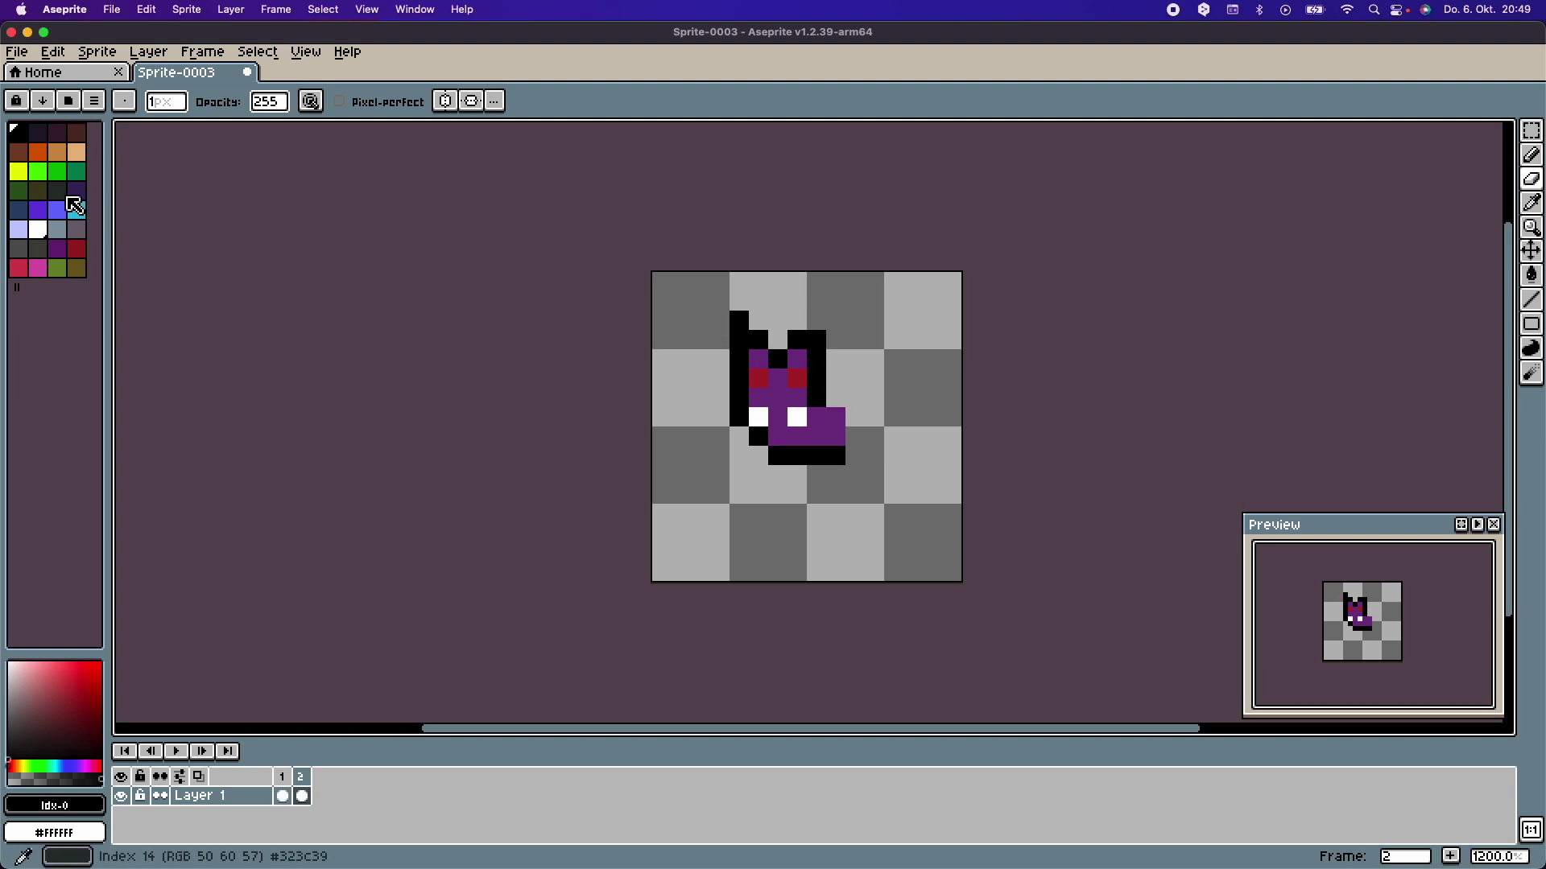
left_click(38, 152)
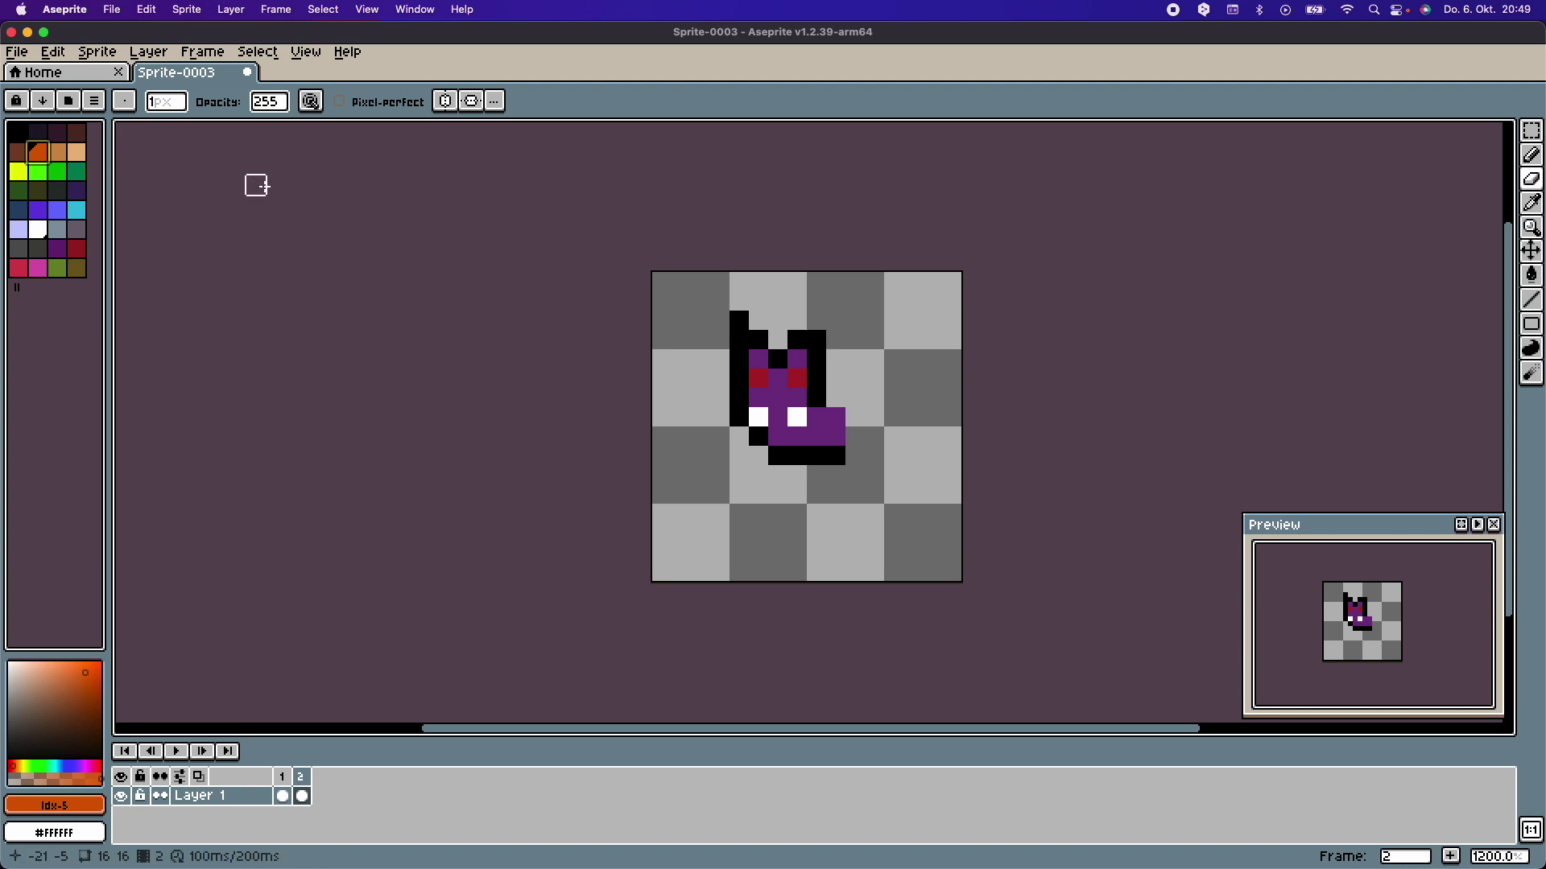
- Pencil orange wing pixels drooping down from the bat's sides on frame 2
key("b")
left_click(835, 397)
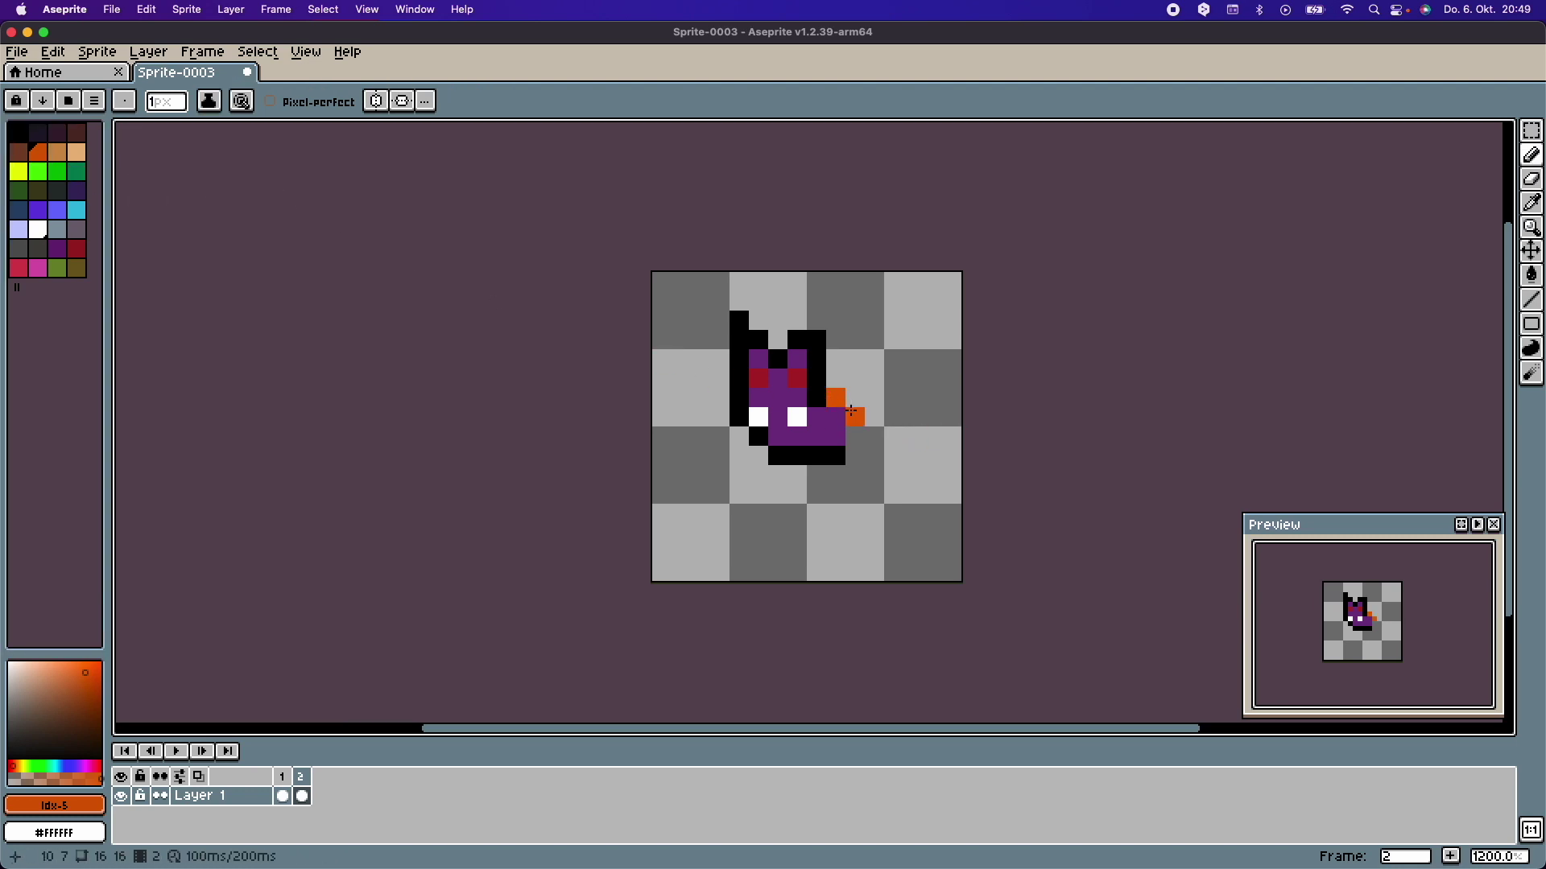
left_click(875, 419)
left_click(894, 455)
left_click(885, 424)
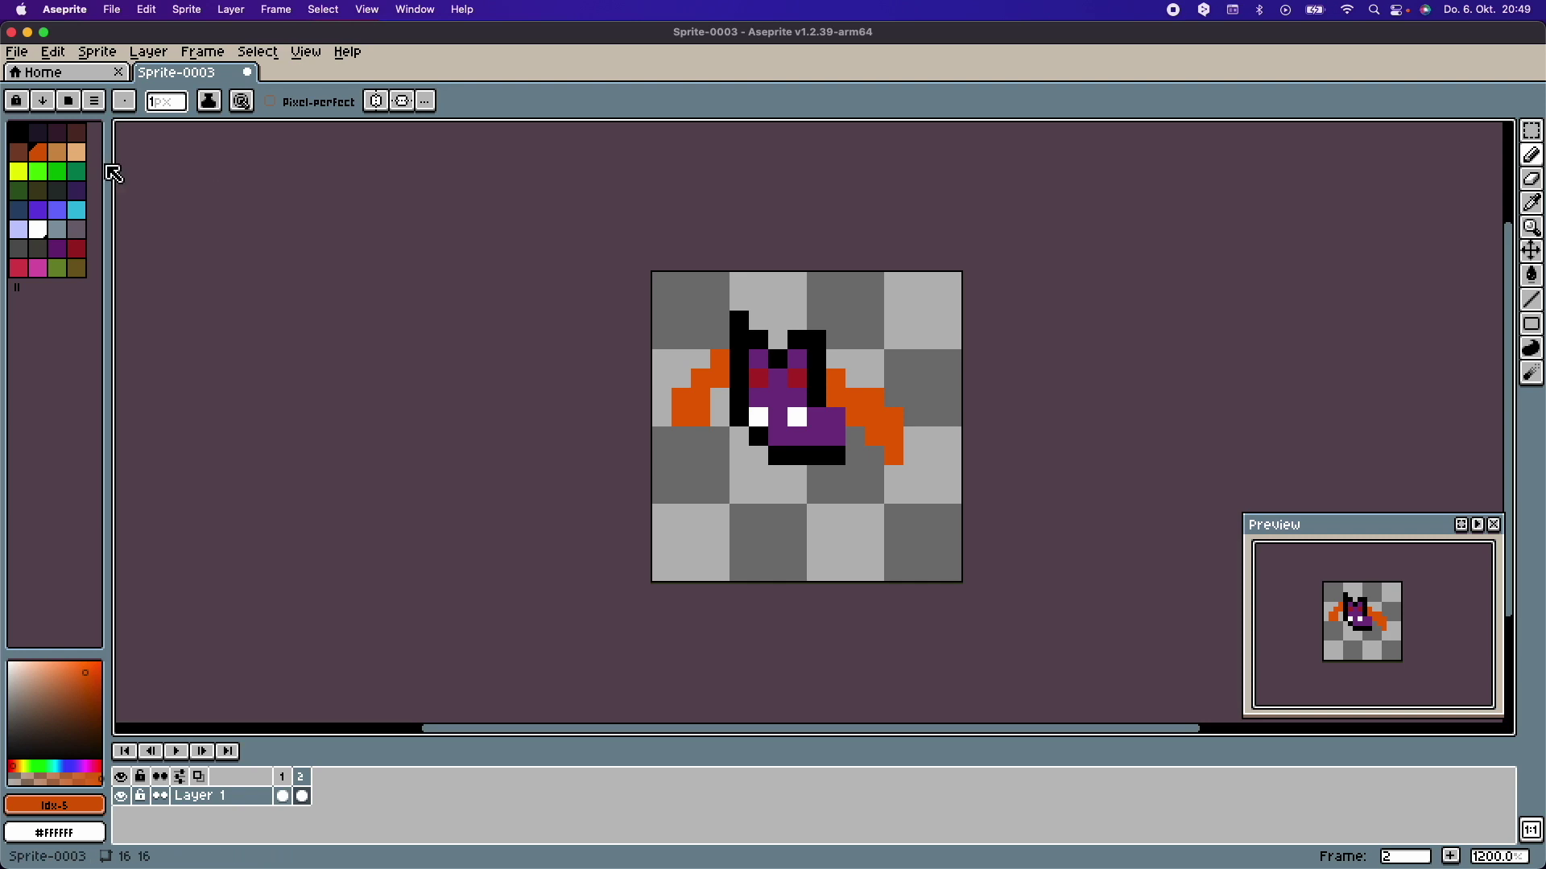
- Outline the left and right lowered wings in black
left_click(29, 142)
left_click(720, 340)
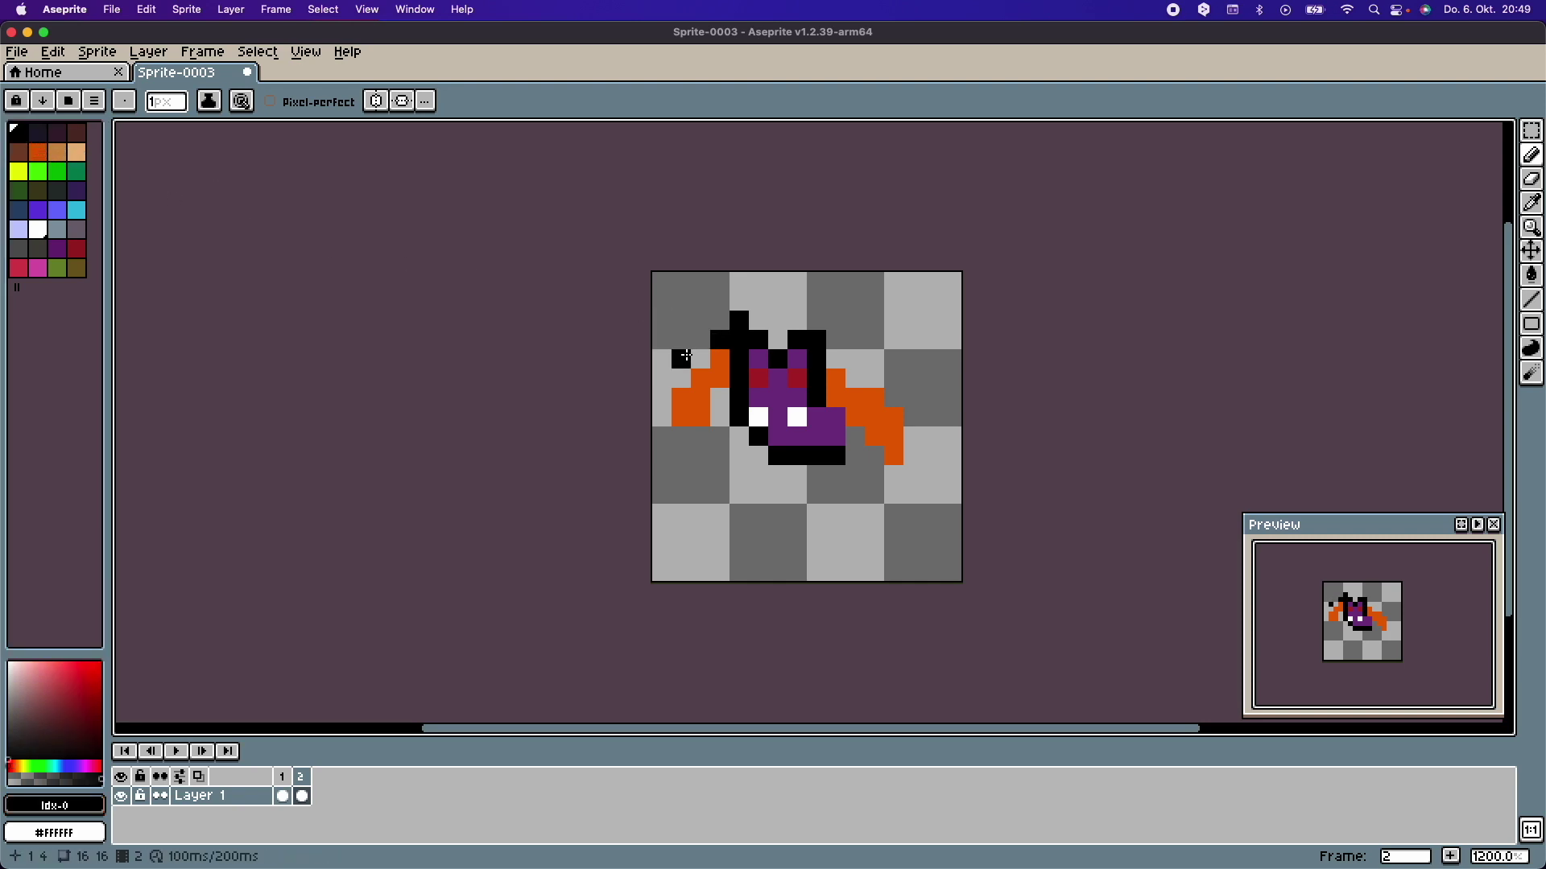
left_click(681, 379)
left_click(663, 417)
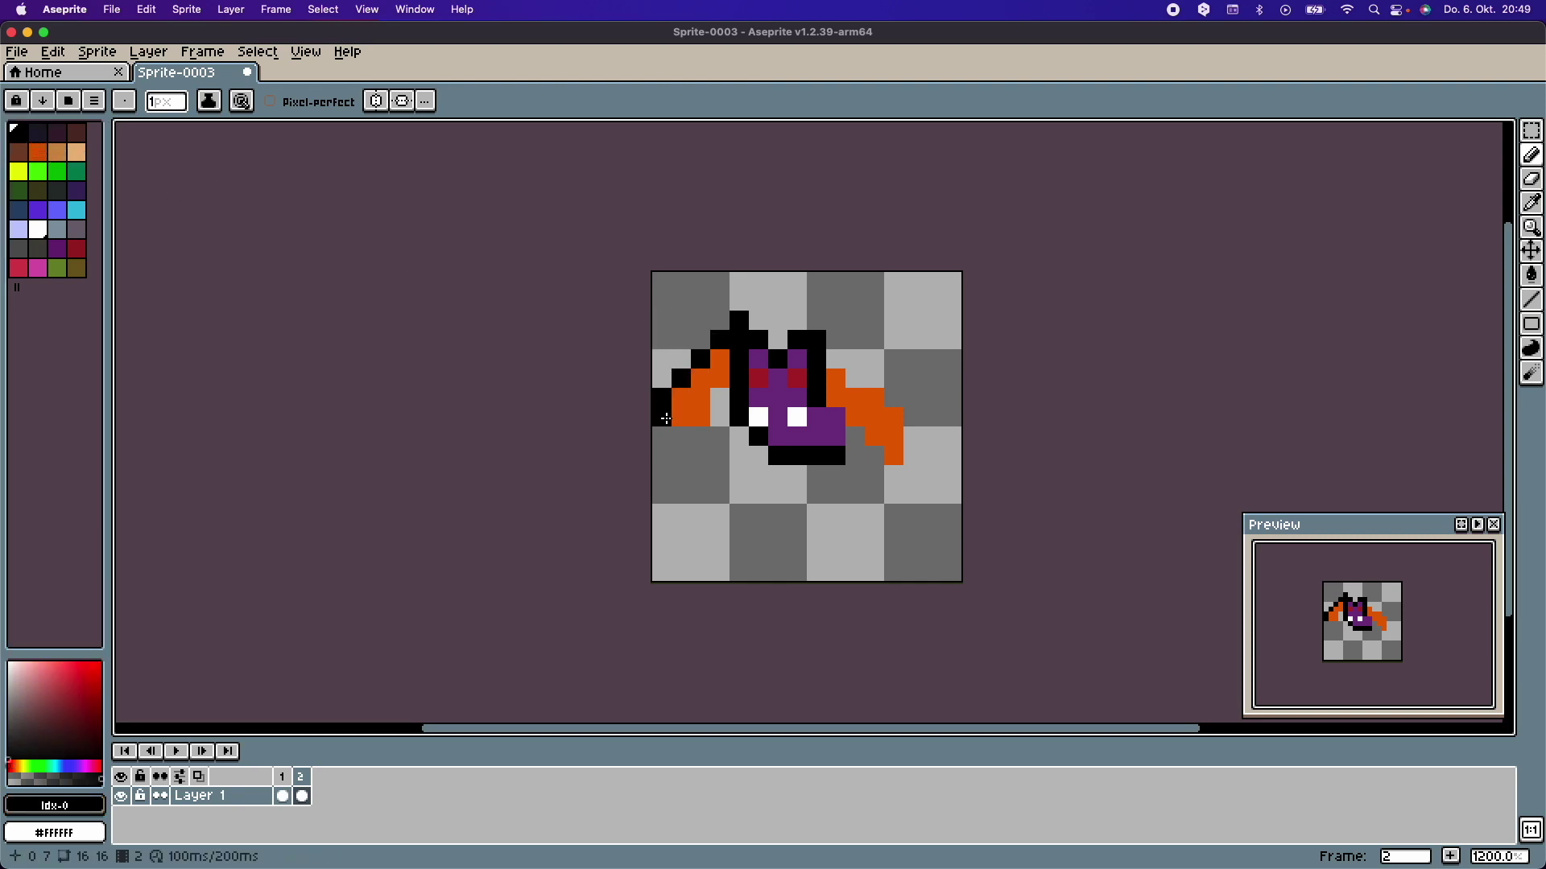
left_click(717, 396)
left_click(875, 378)
left_click(836, 359)
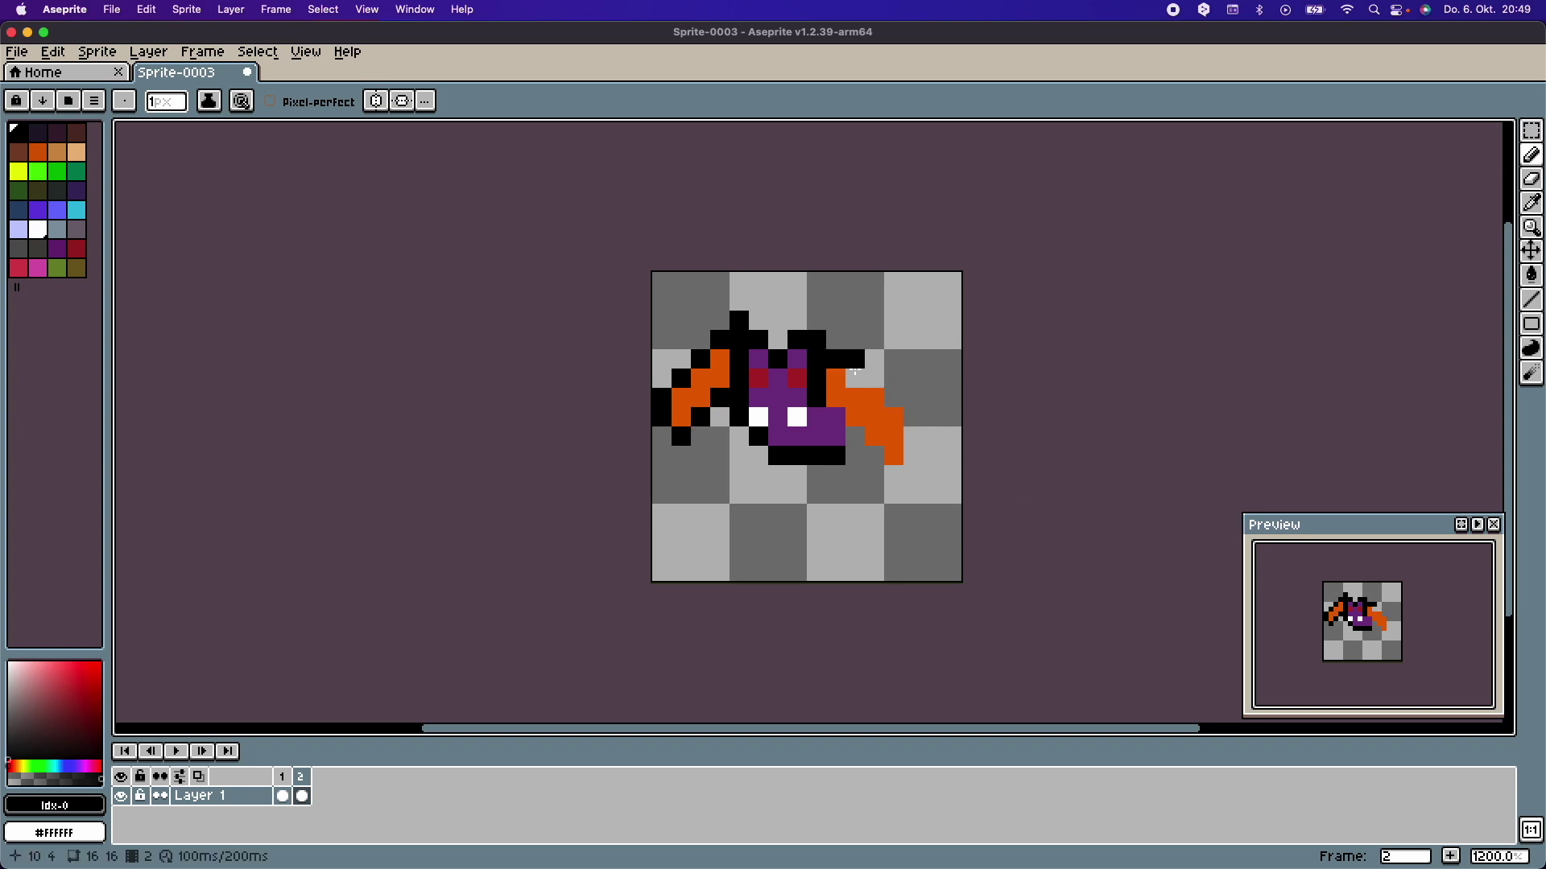
left_click(893, 398)
left_click(913, 436)
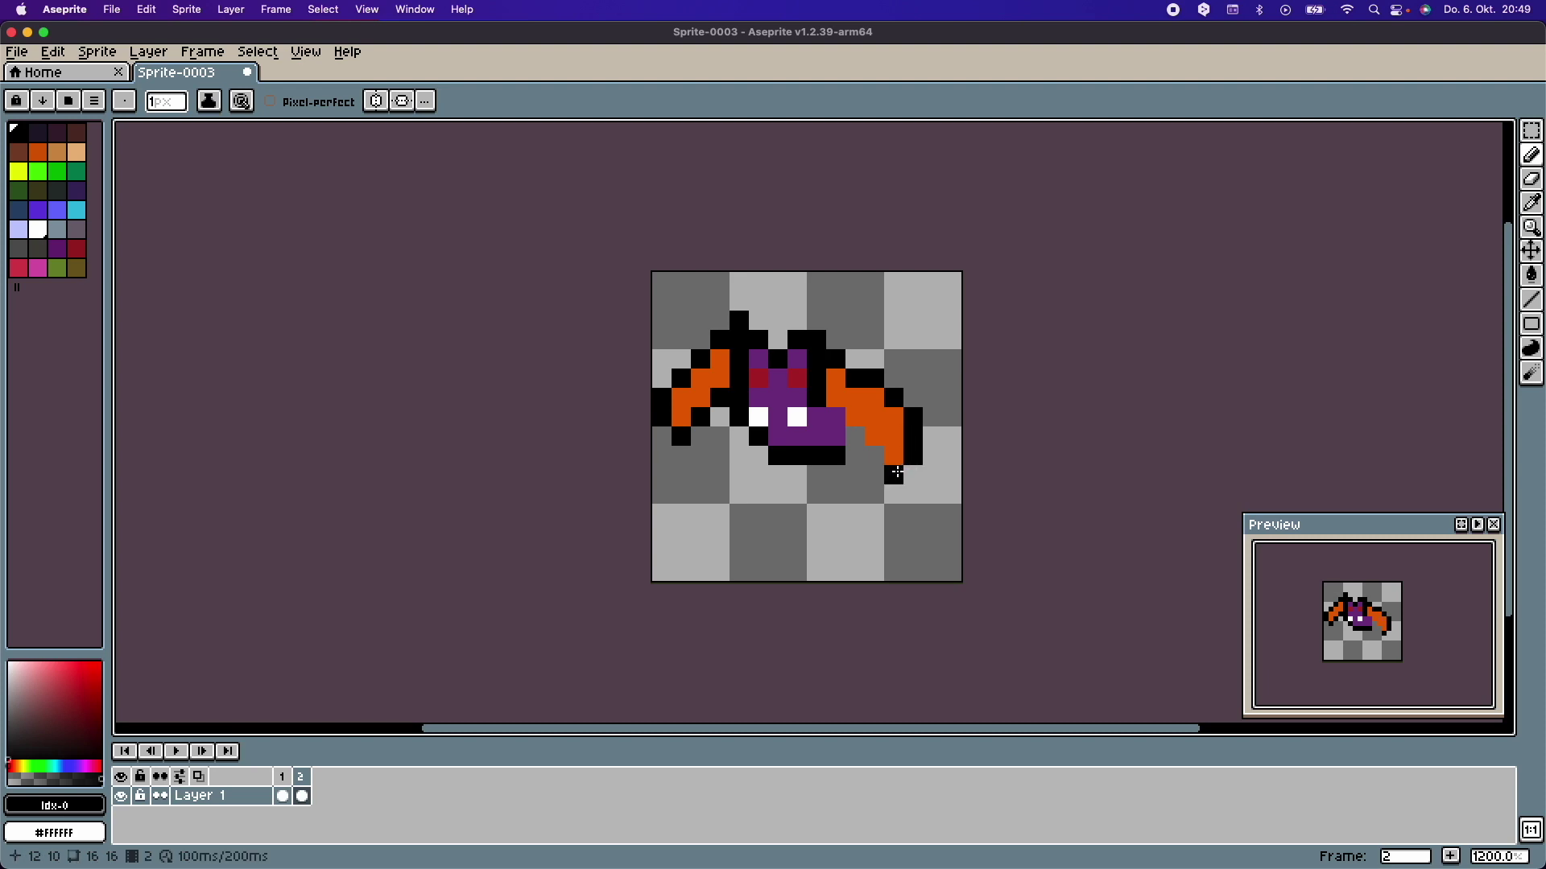
left_click(857, 441)
- Play the two-frame flap animation, then return to frame 2
left_click(177, 751)
left_click(185, 757)
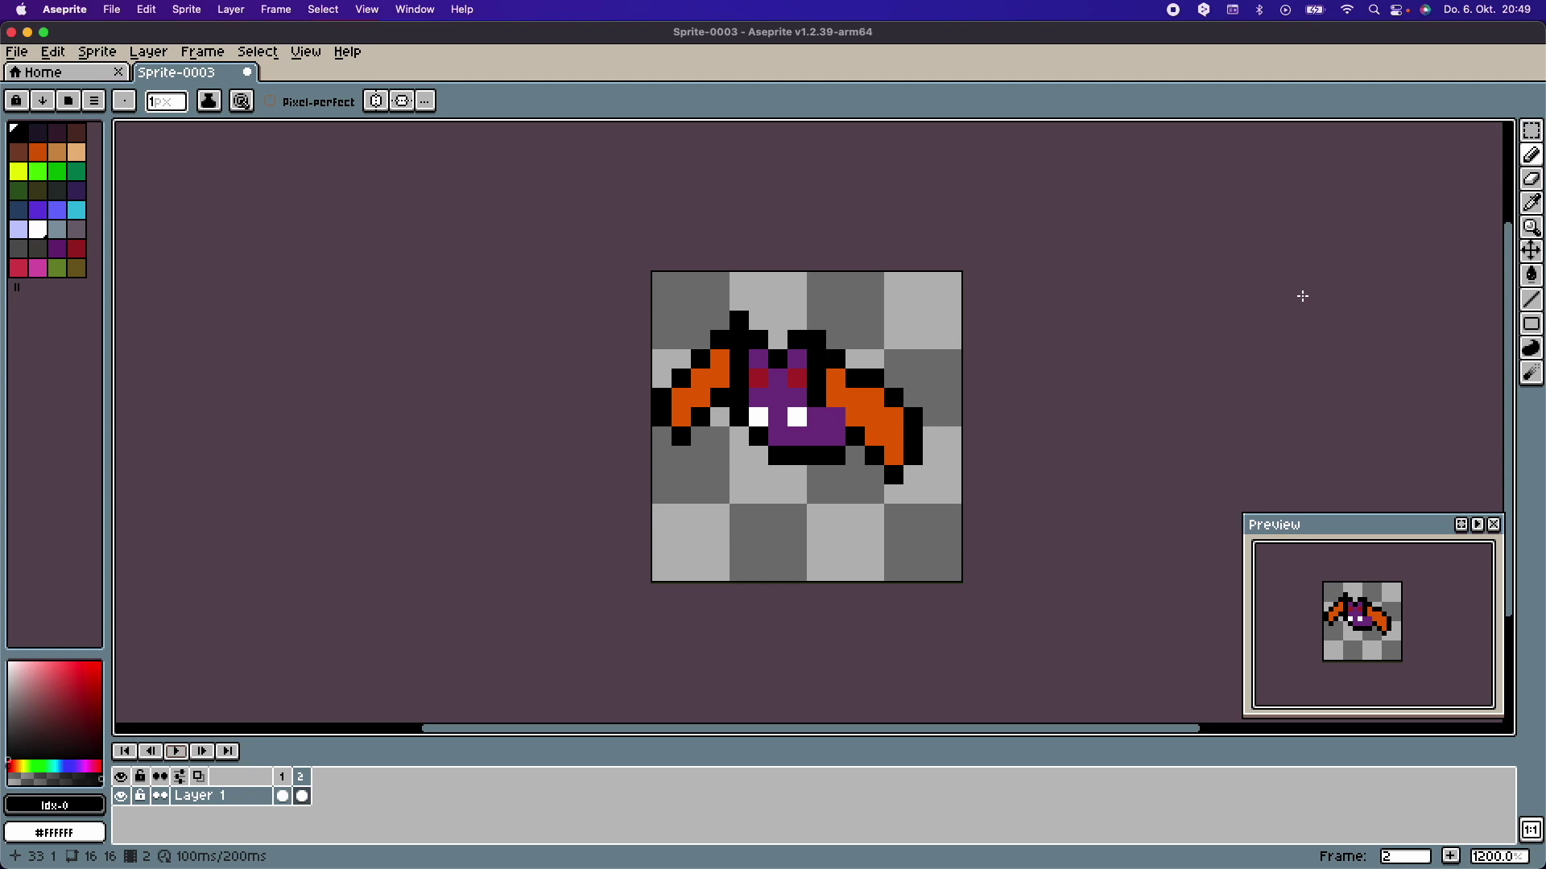
left_click(302, 796)
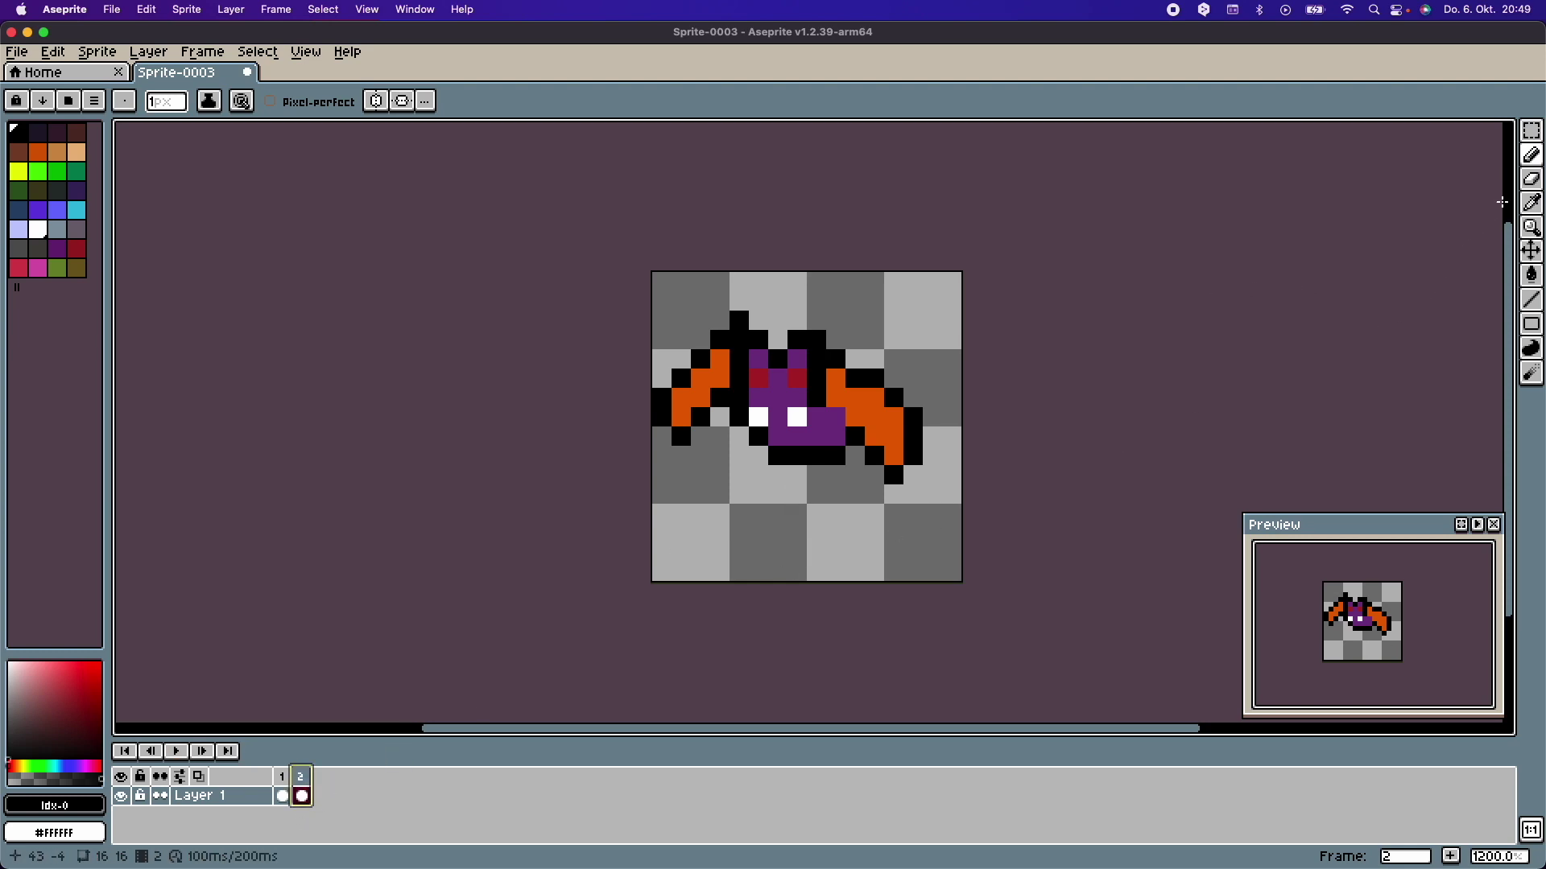
left_click(1531, 135)
- Select the frame 2 bat, nudge it down one pixel, and preview the bob
left_click_drag(924, 300, 654, 520)
left_click_drag(784, 409, 787, 428)
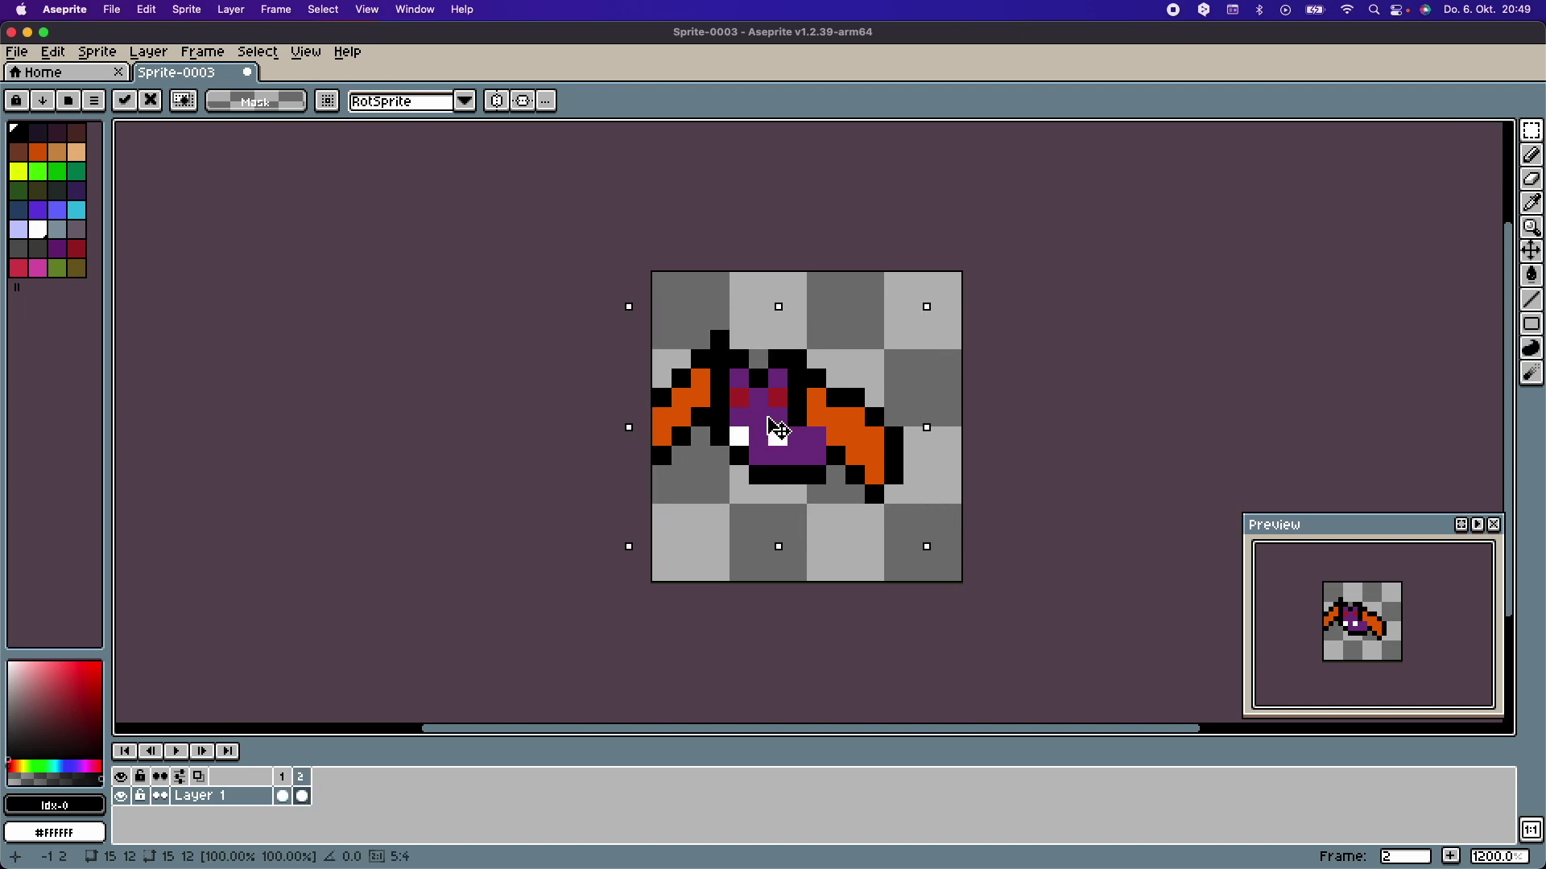
left_click(1065, 414)
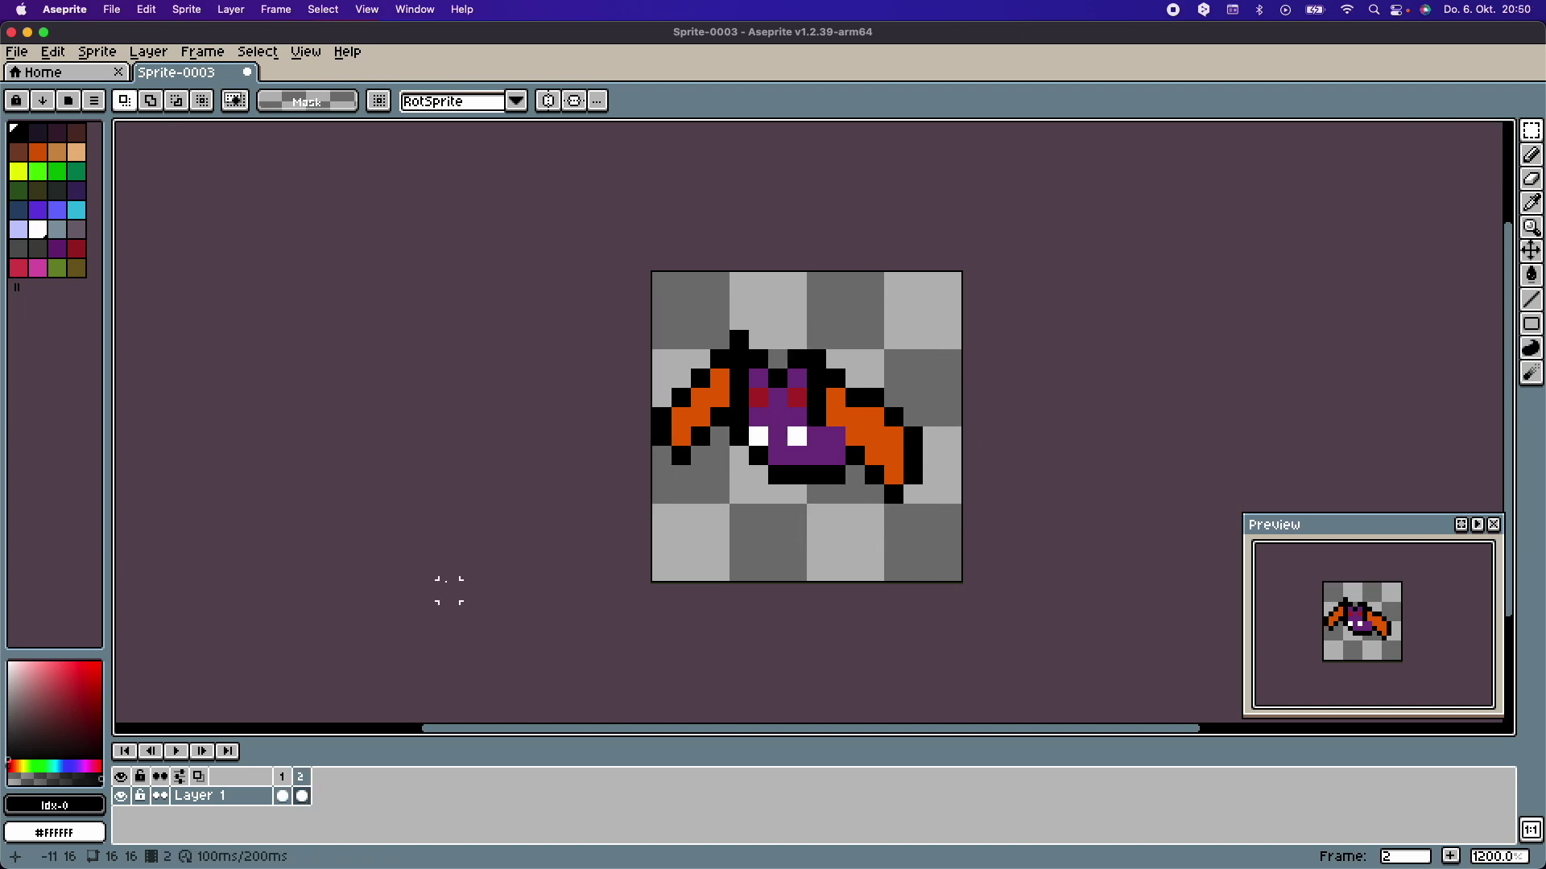
left_click(177, 752)
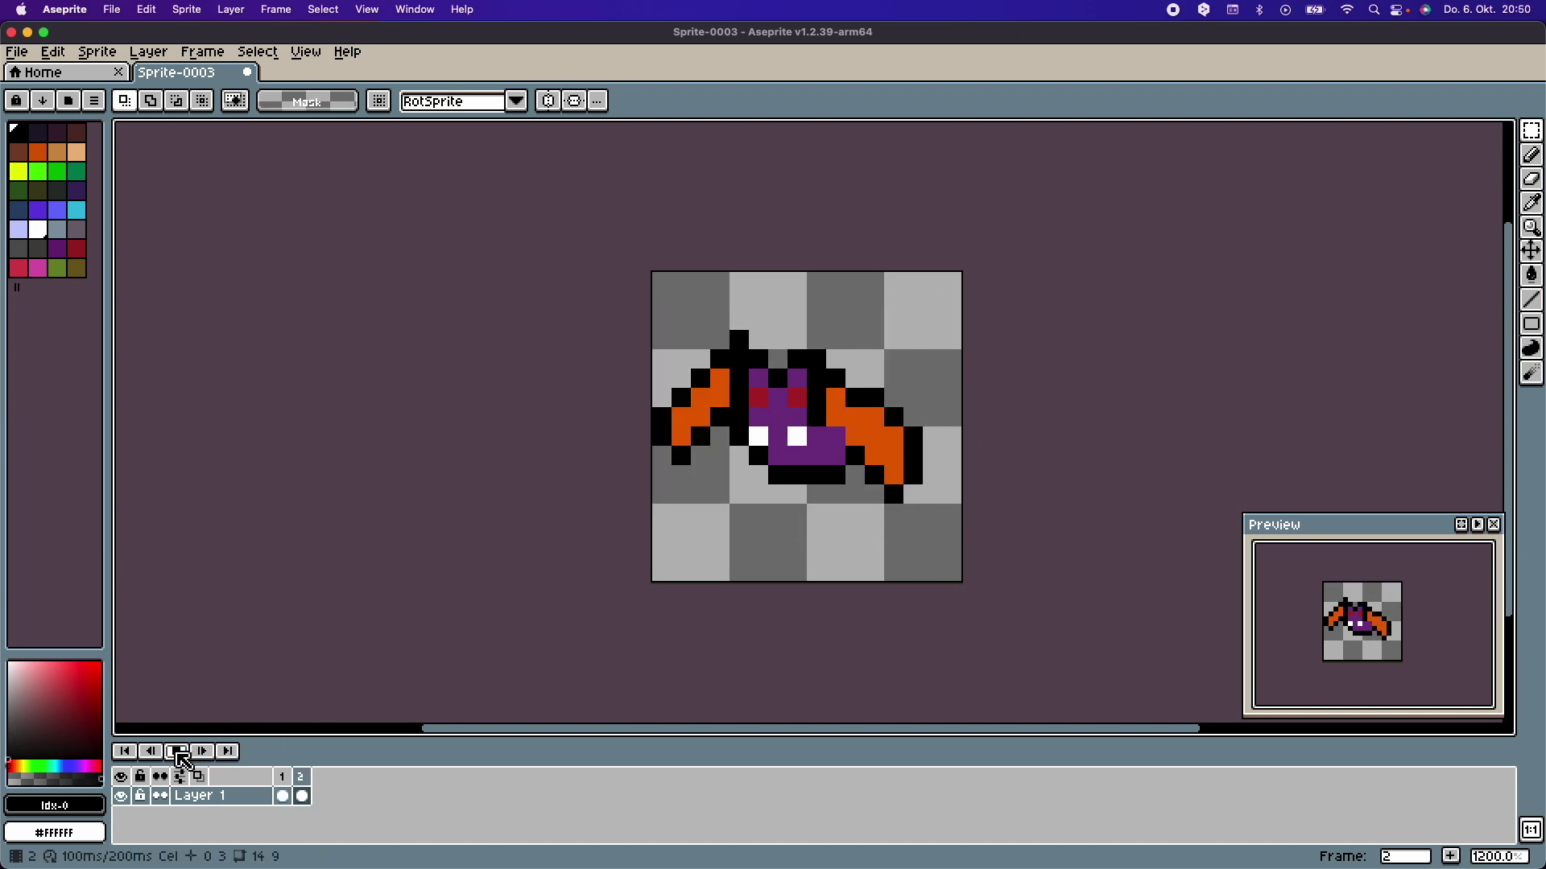
left_click(177, 752)
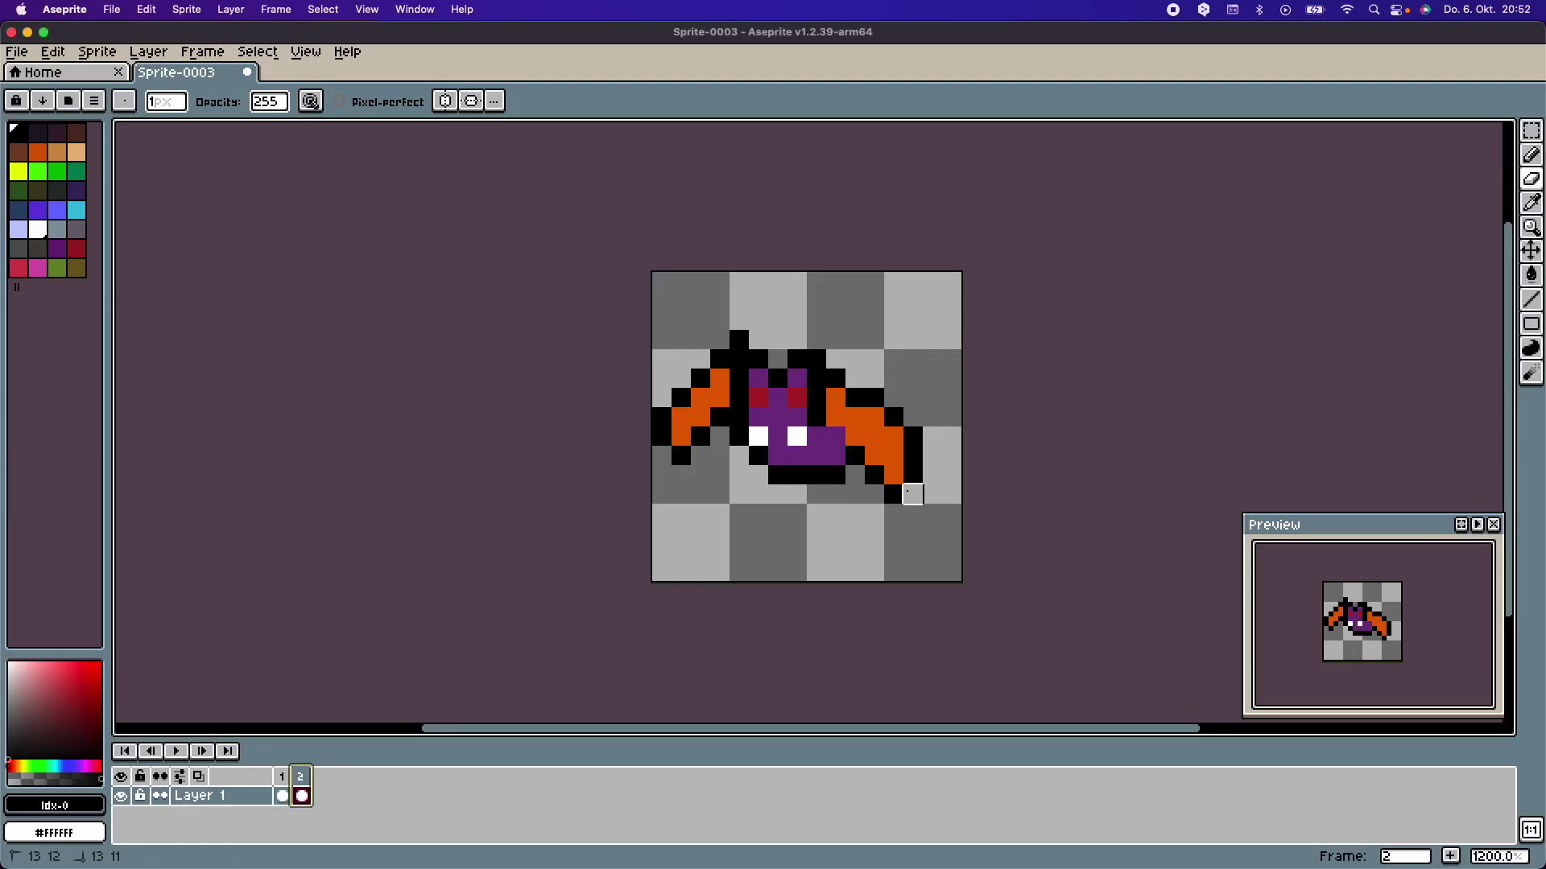
- Add a third animation frame as a copy of frame 2
left_click_drag(912, 494, 893, 474)
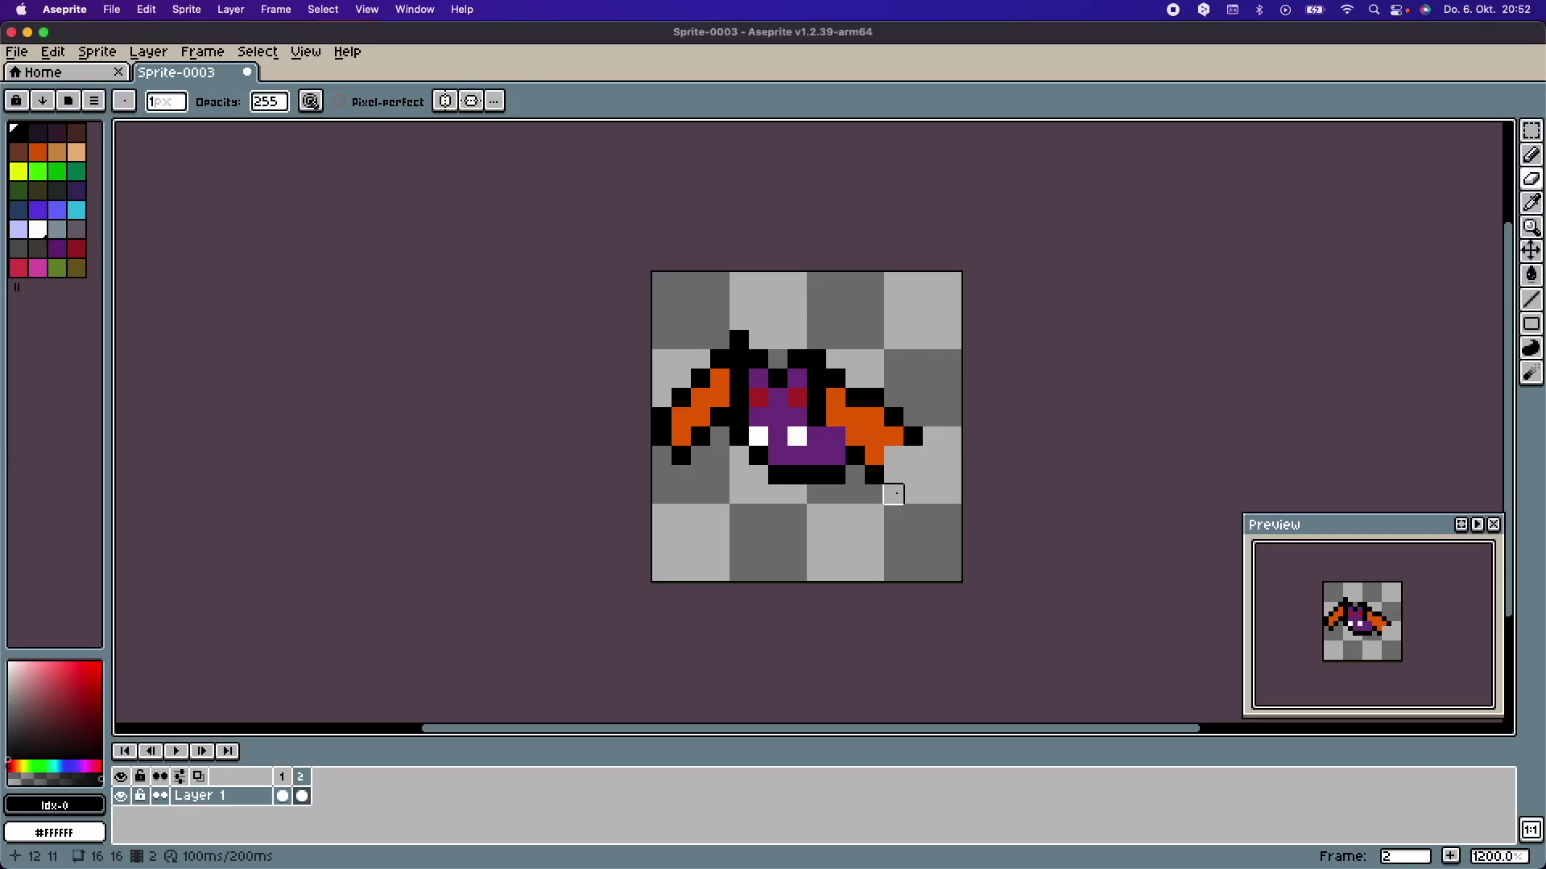
key("ctrl+z")
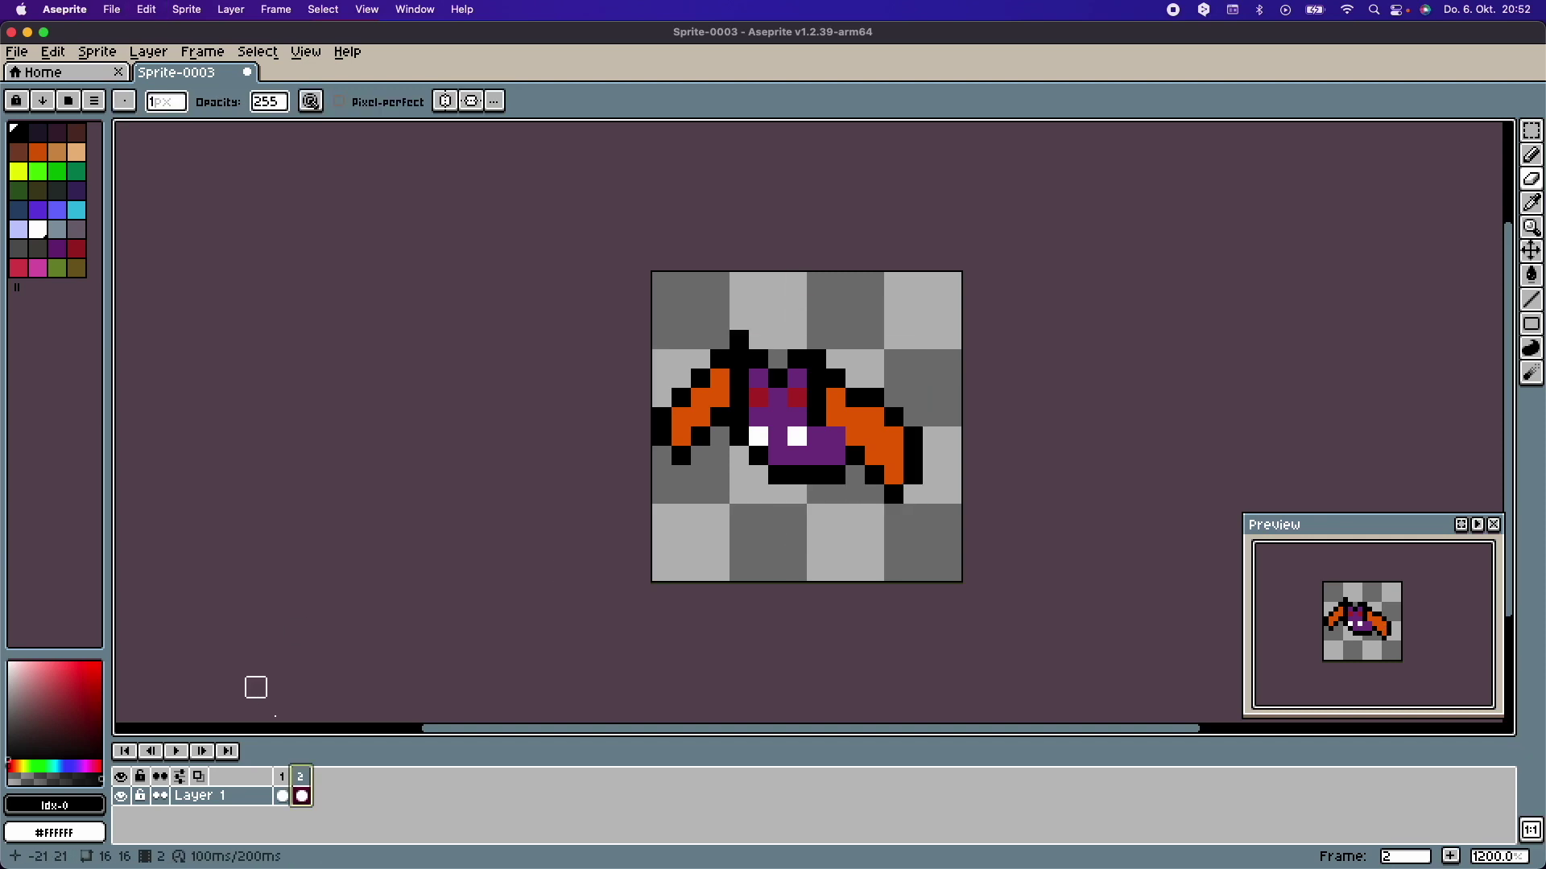
double_click(301, 776)
key("Return")
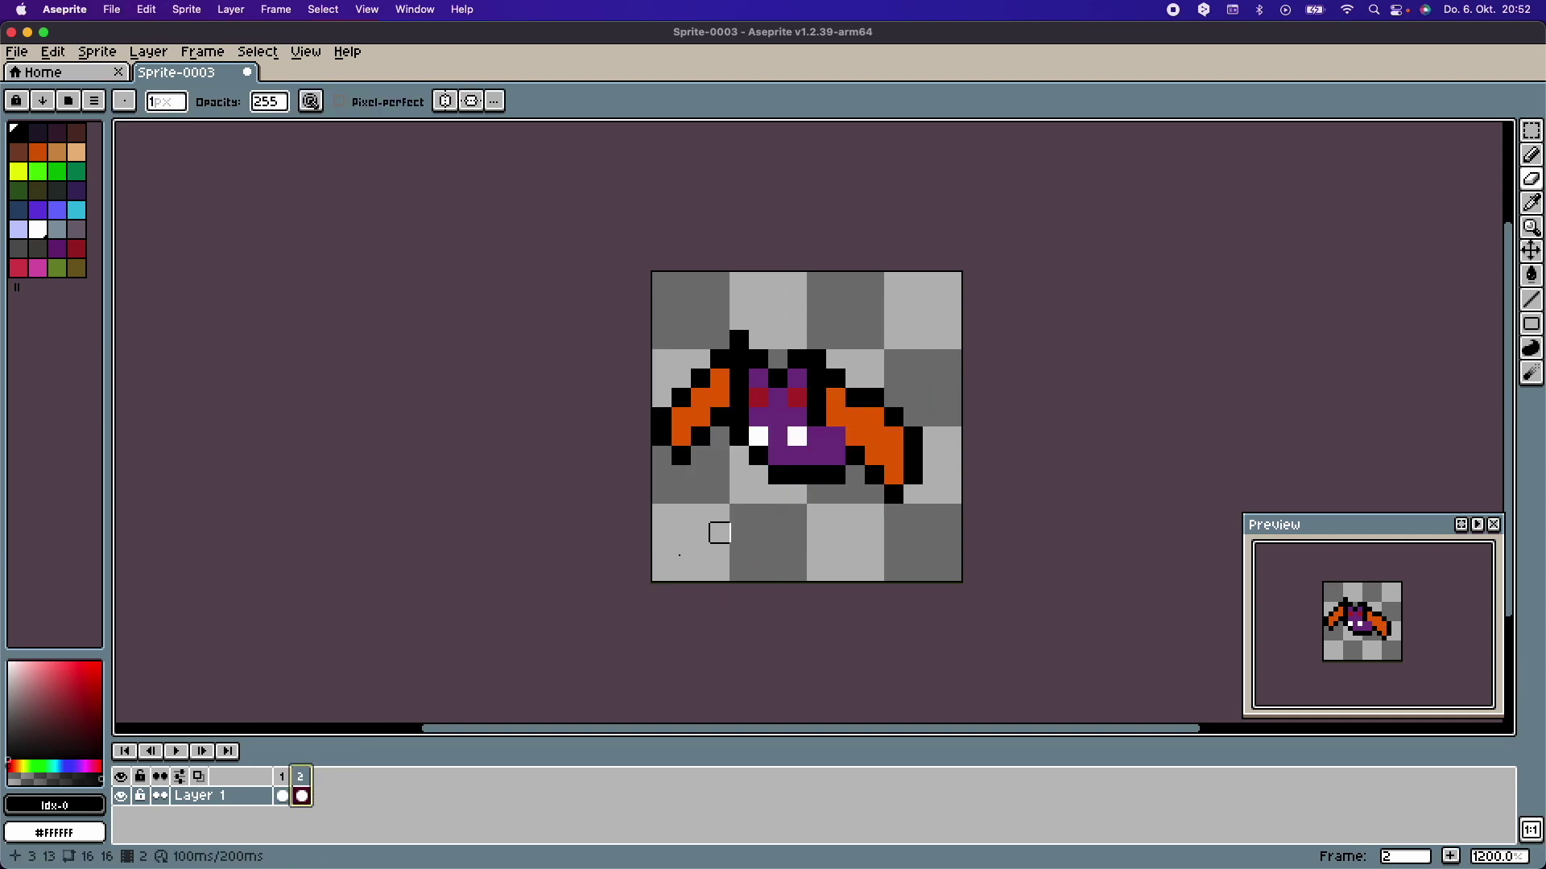
right_click(303, 776)
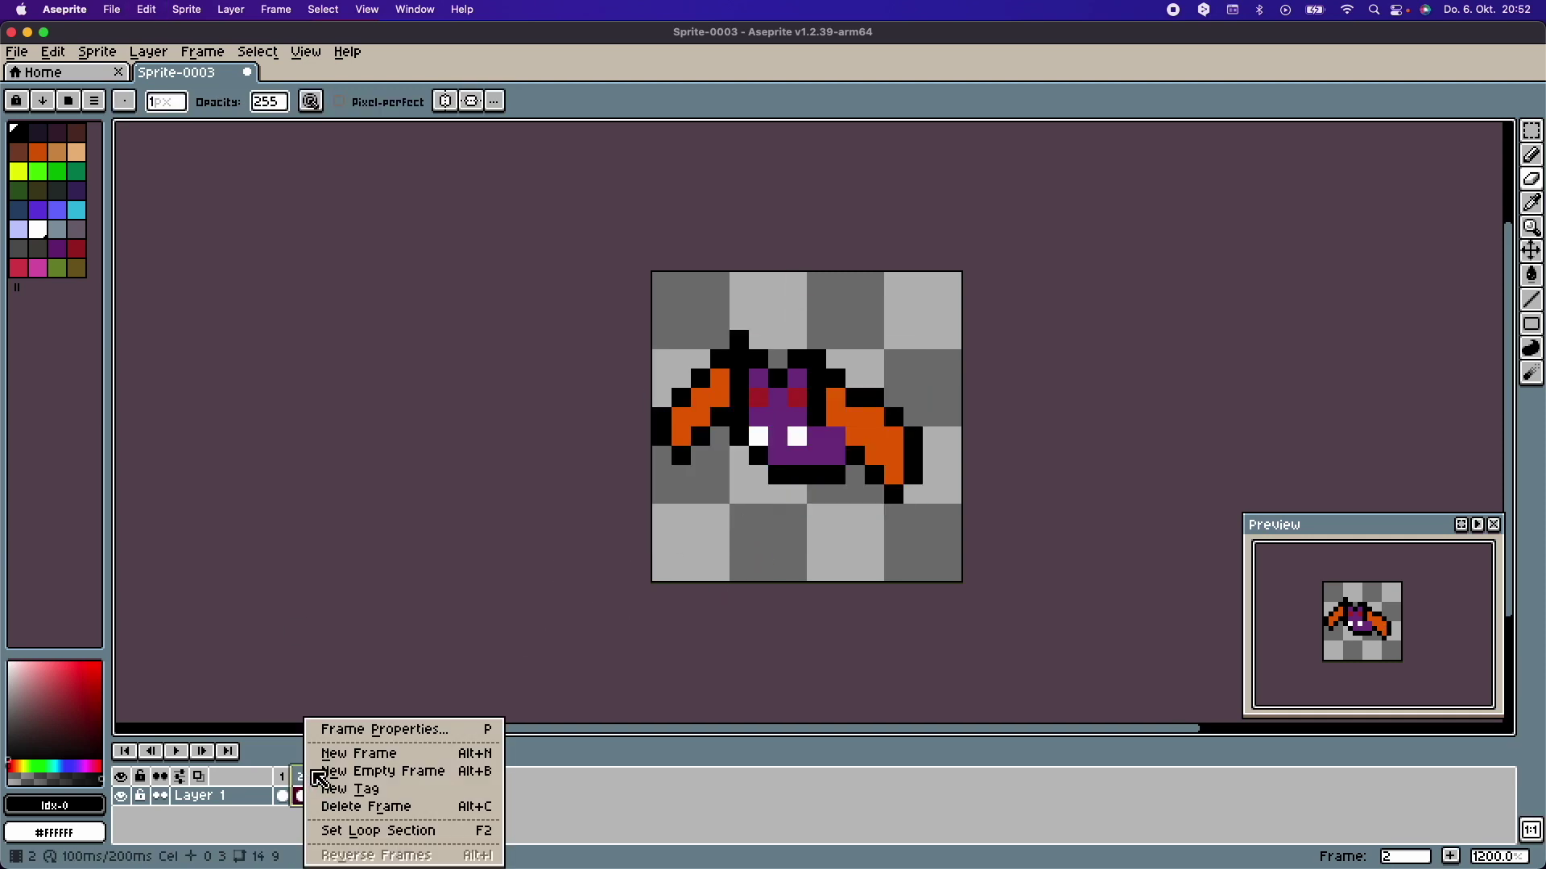
left_click(389, 752)
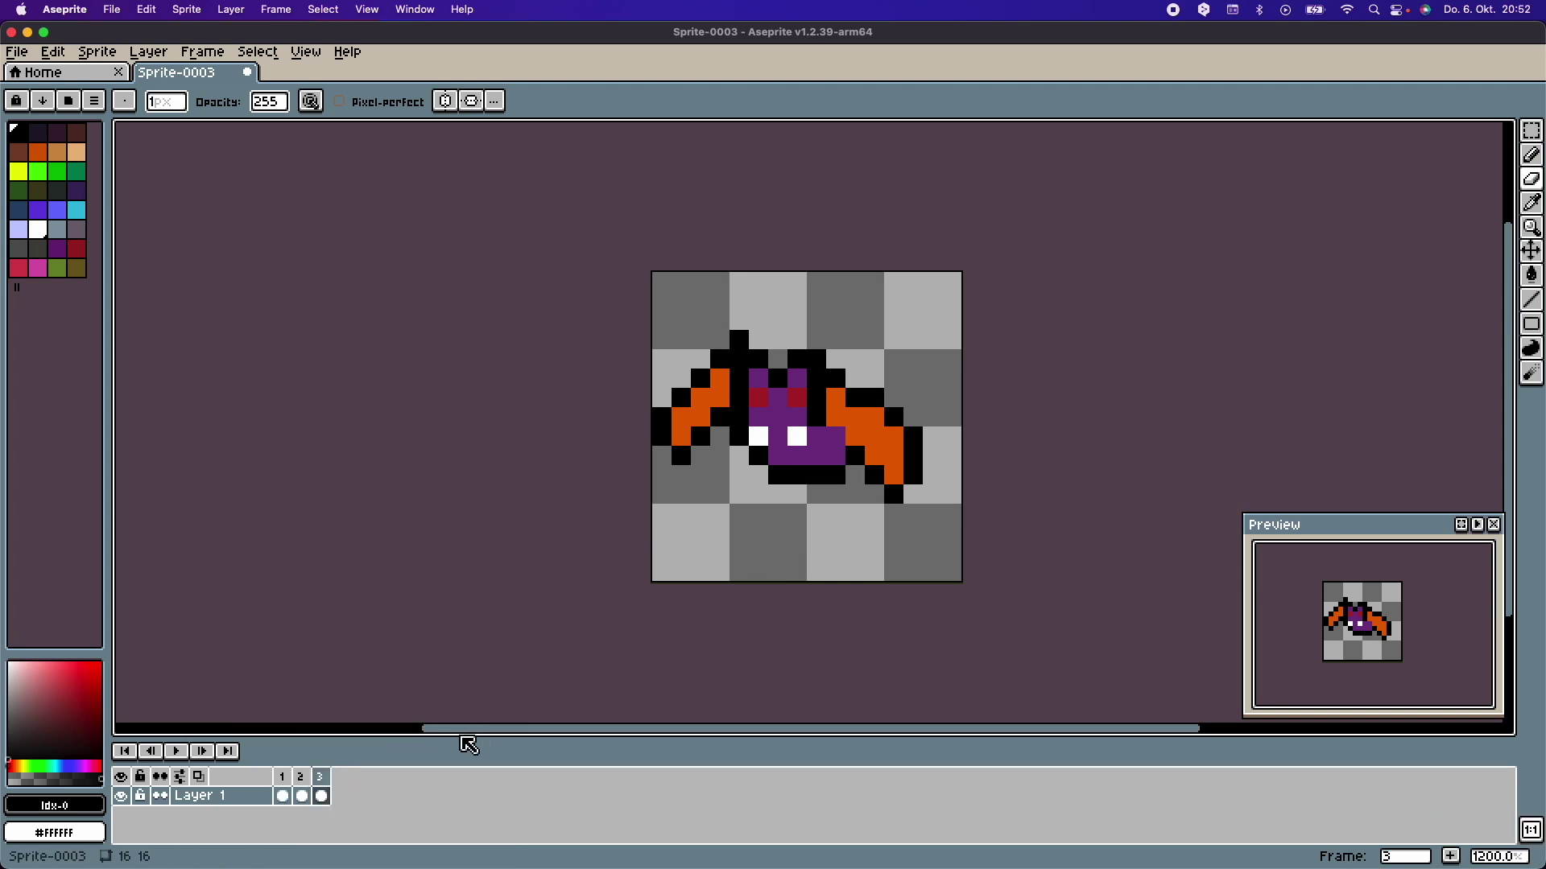
- Compare poses, then erase both wings on frame 3, leaving only the body
left_click(321, 797)
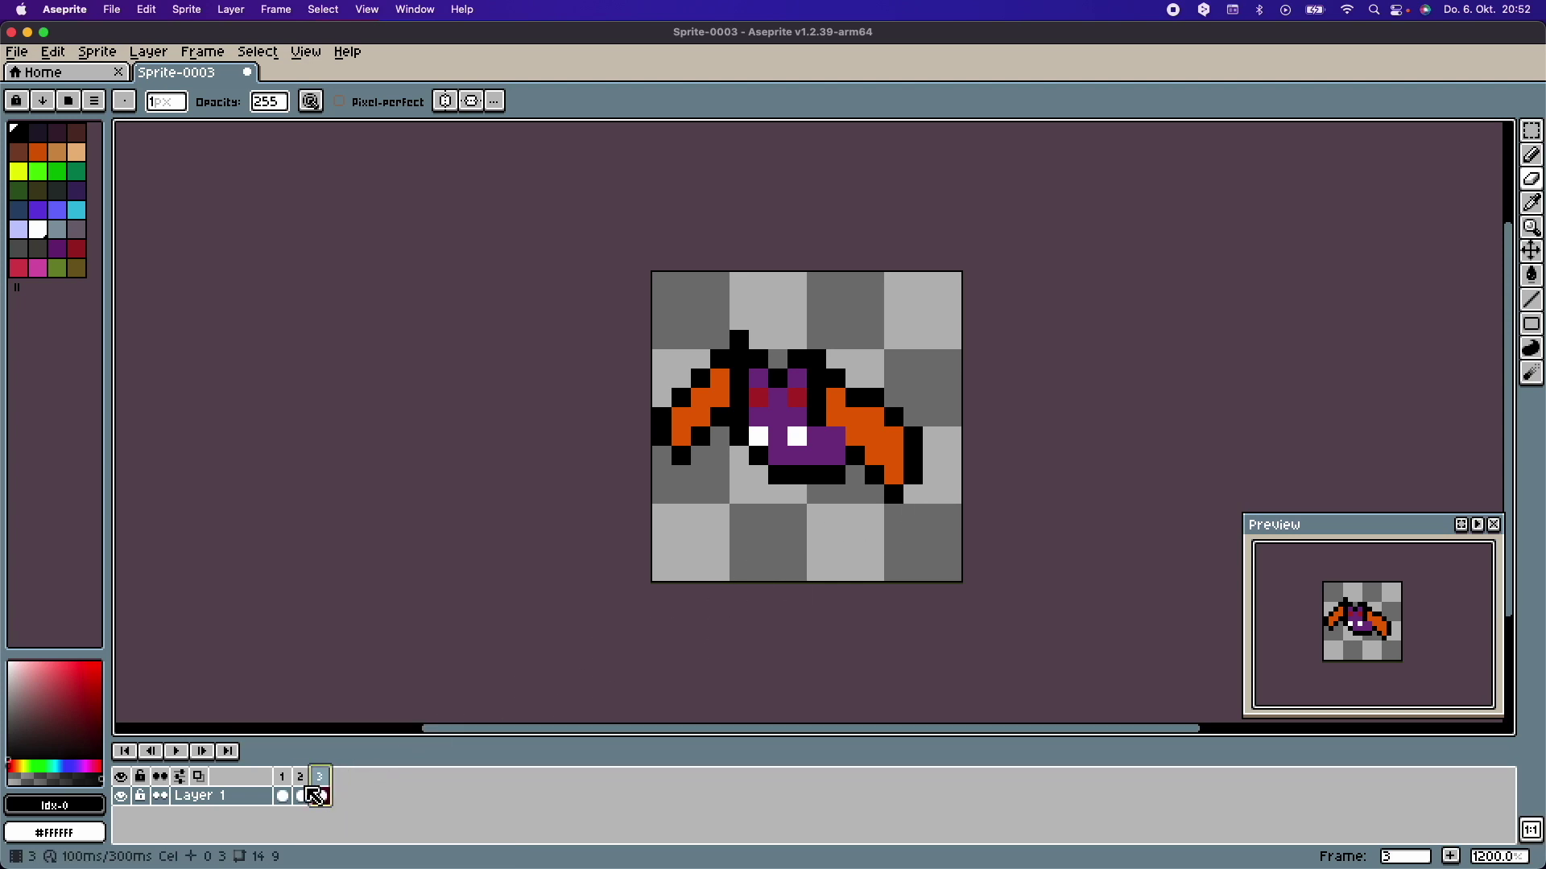
left_click(282, 796)
left_click(302, 796)
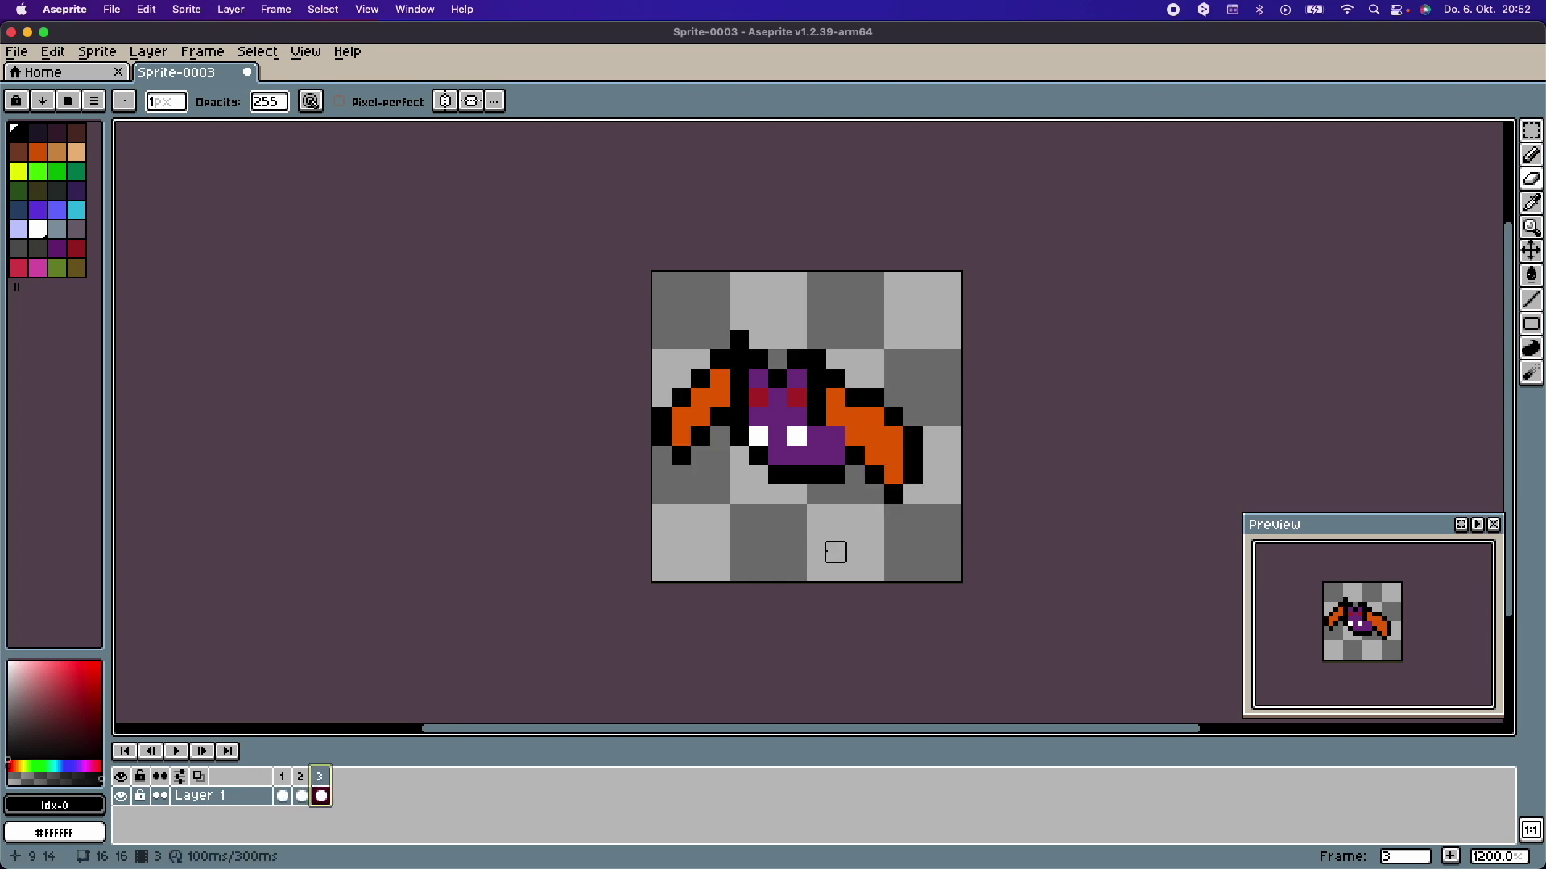
left_click_drag(874, 514, 874, 494)
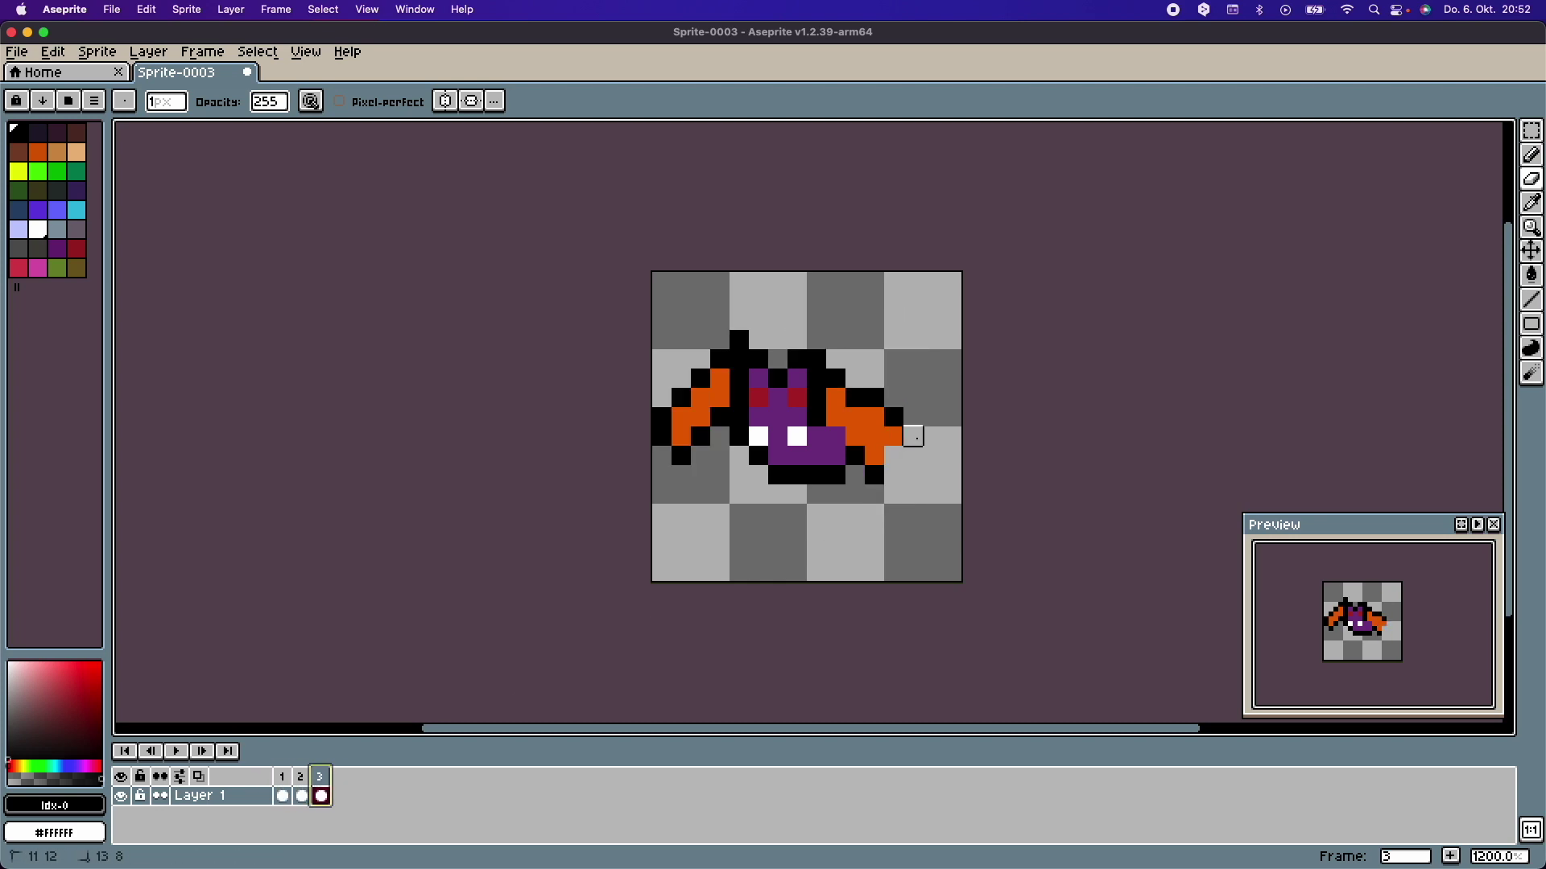
mouse_move(875, 436)
left_mouse_down()
mouse_move(874, 417)
mouse_move(835, 417)
left_mouse_up()
left_click(874, 398)
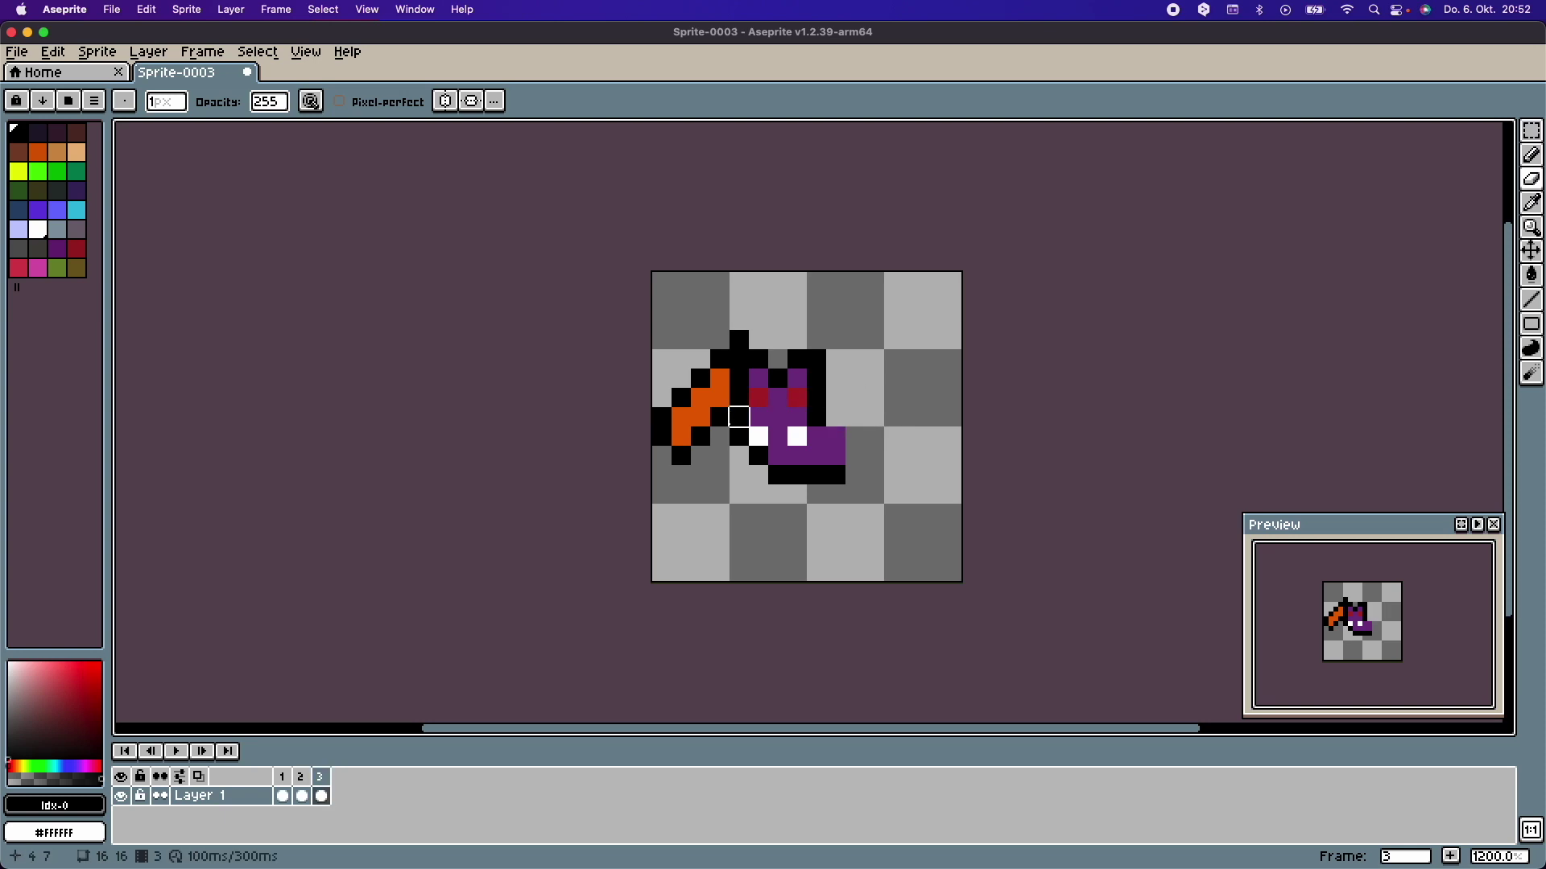
mouse_move(720, 417)
left_mouse_down()
mouse_move(699, 379)
mouse_move(718, 352)
mouse_move(680, 436)
left_mouse_up()
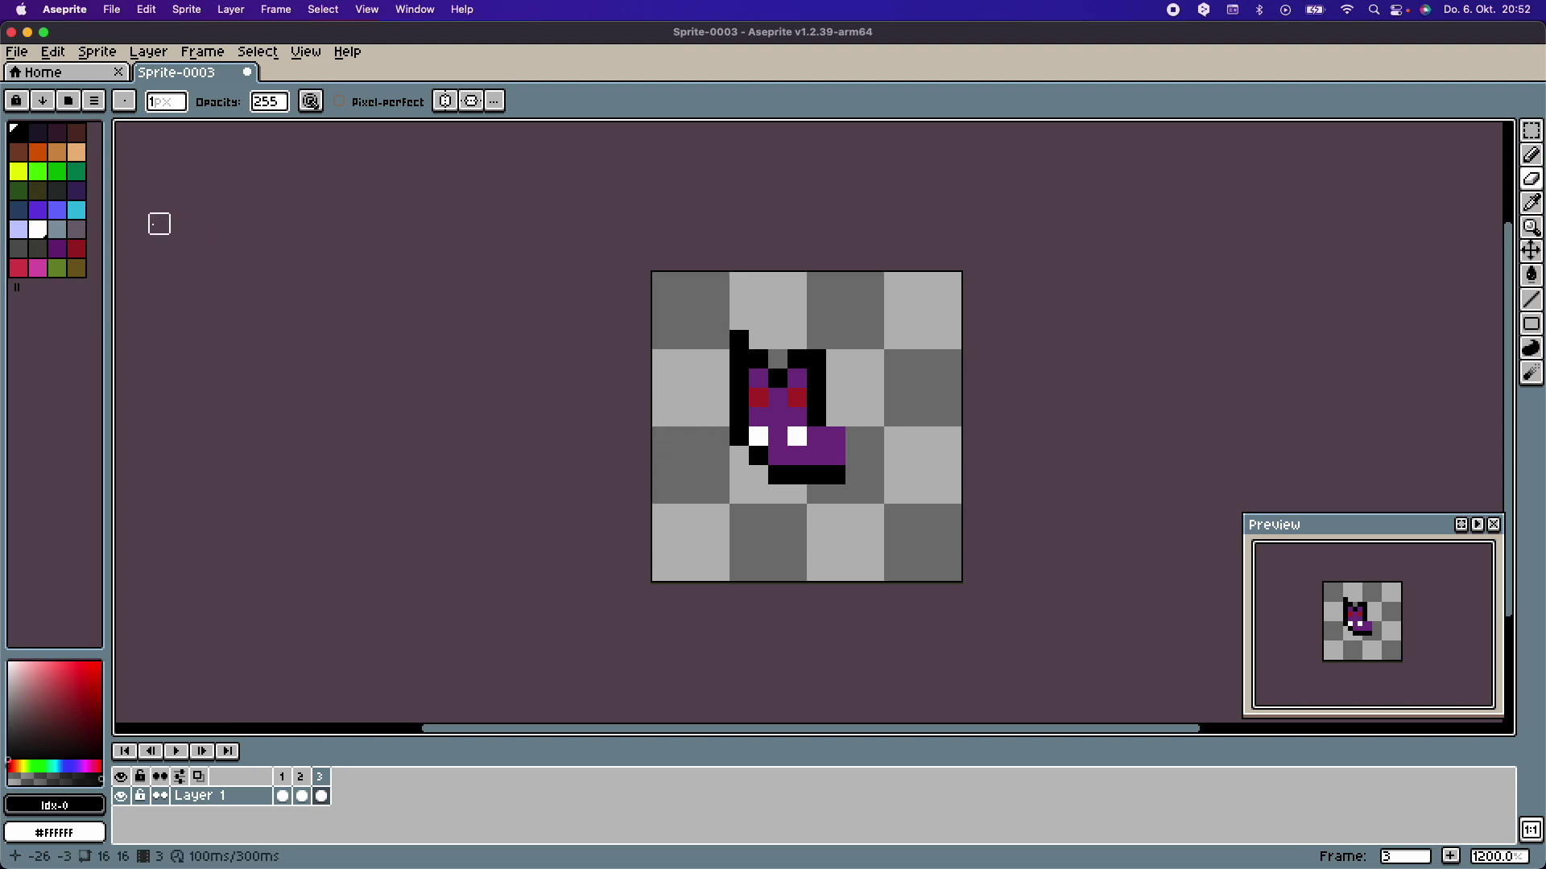
- Paint a vertical orange left wing on frame 3 and outline it in black
left_click(38, 151)
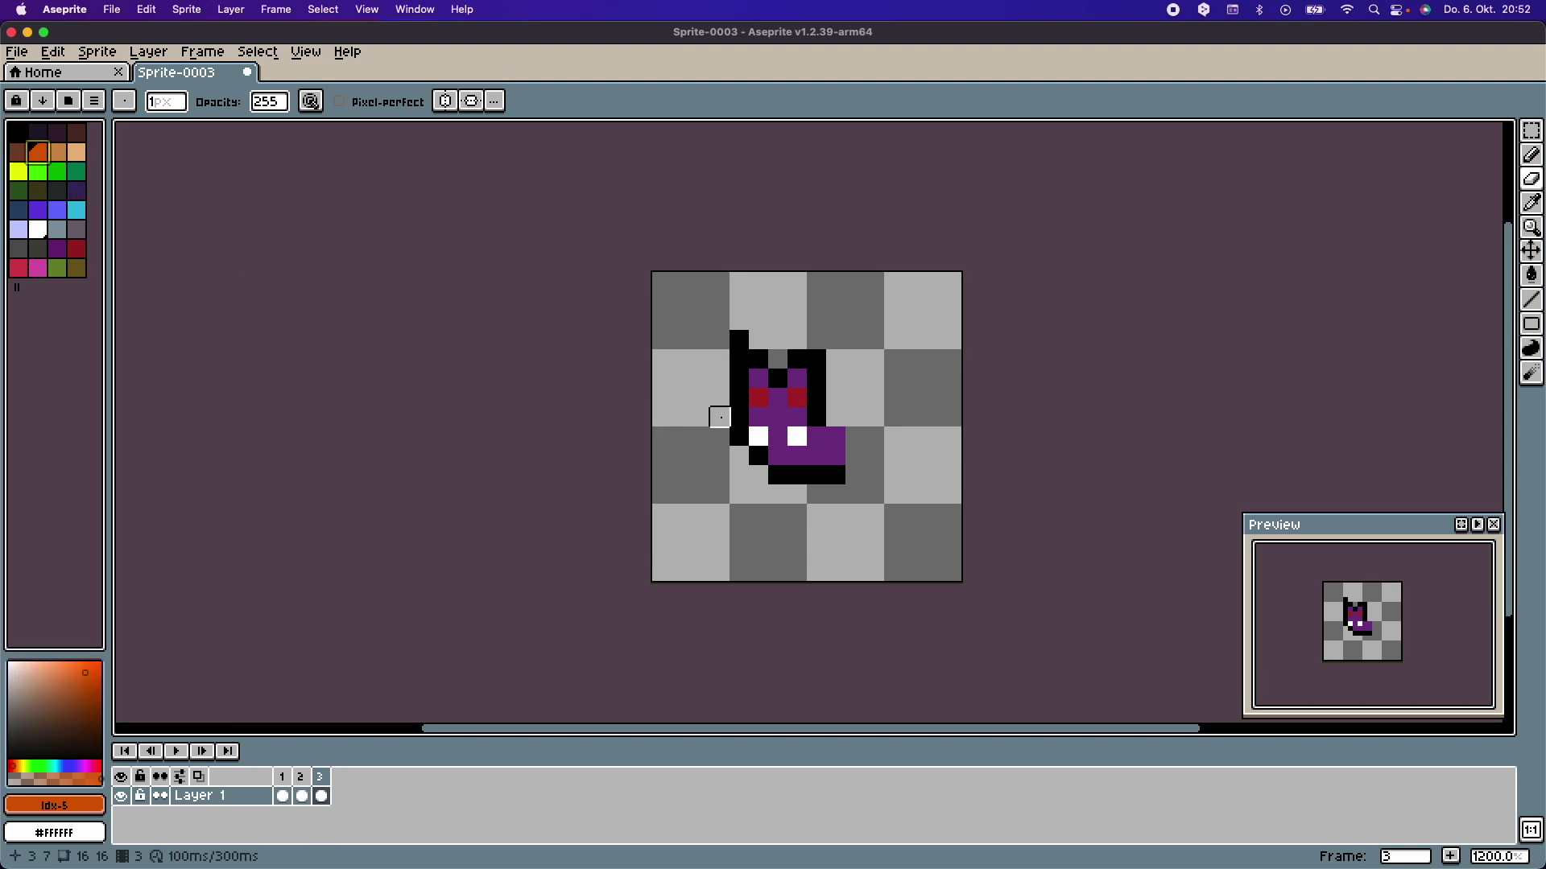
key("b")
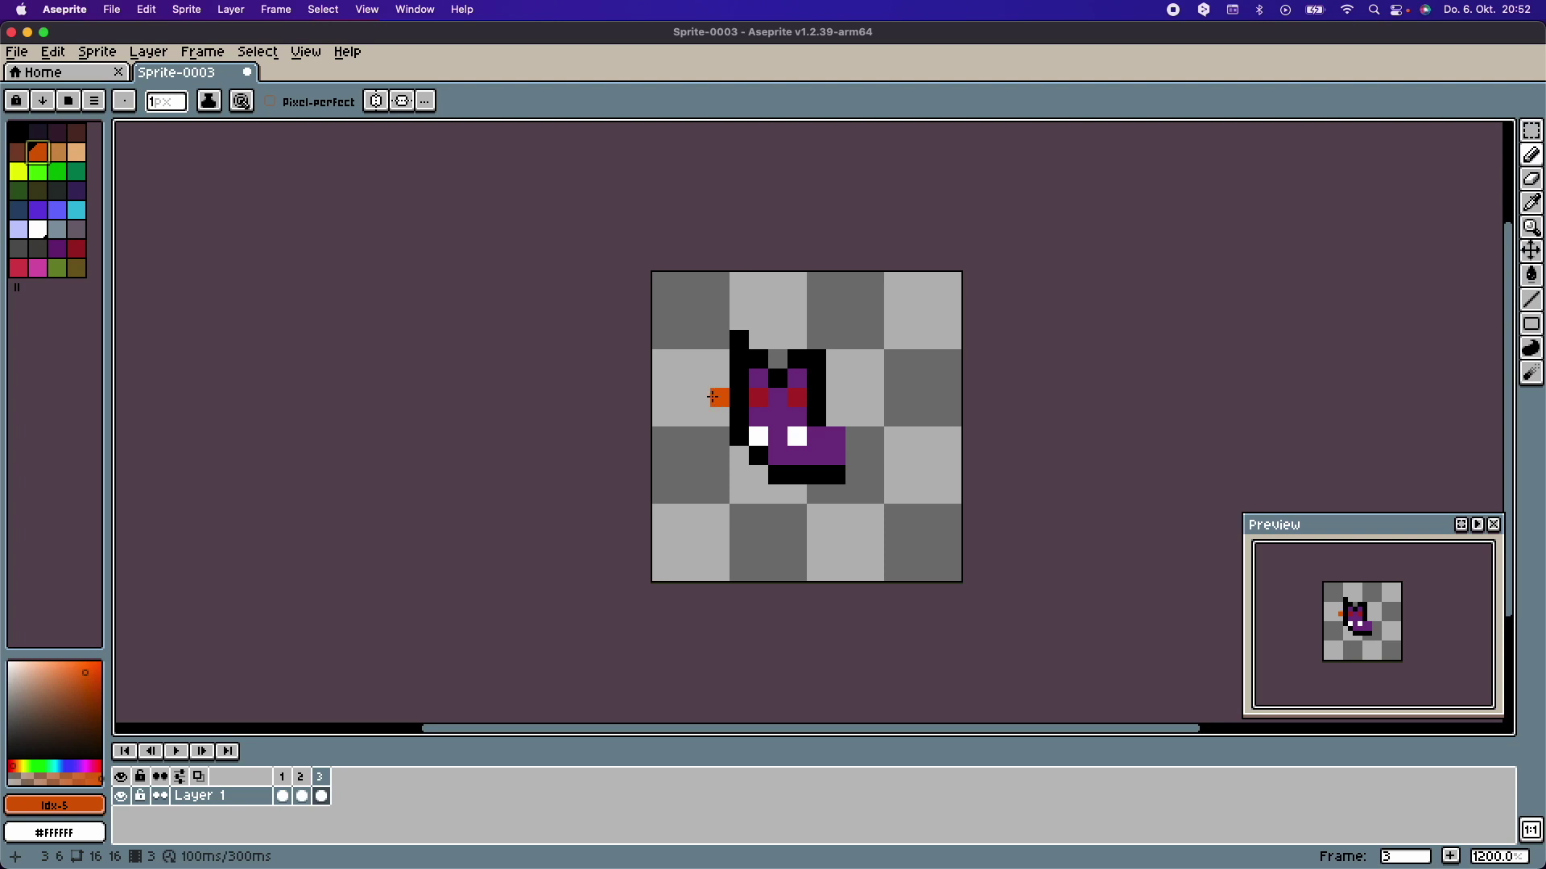
left_click_drag(711, 394, 709, 447)
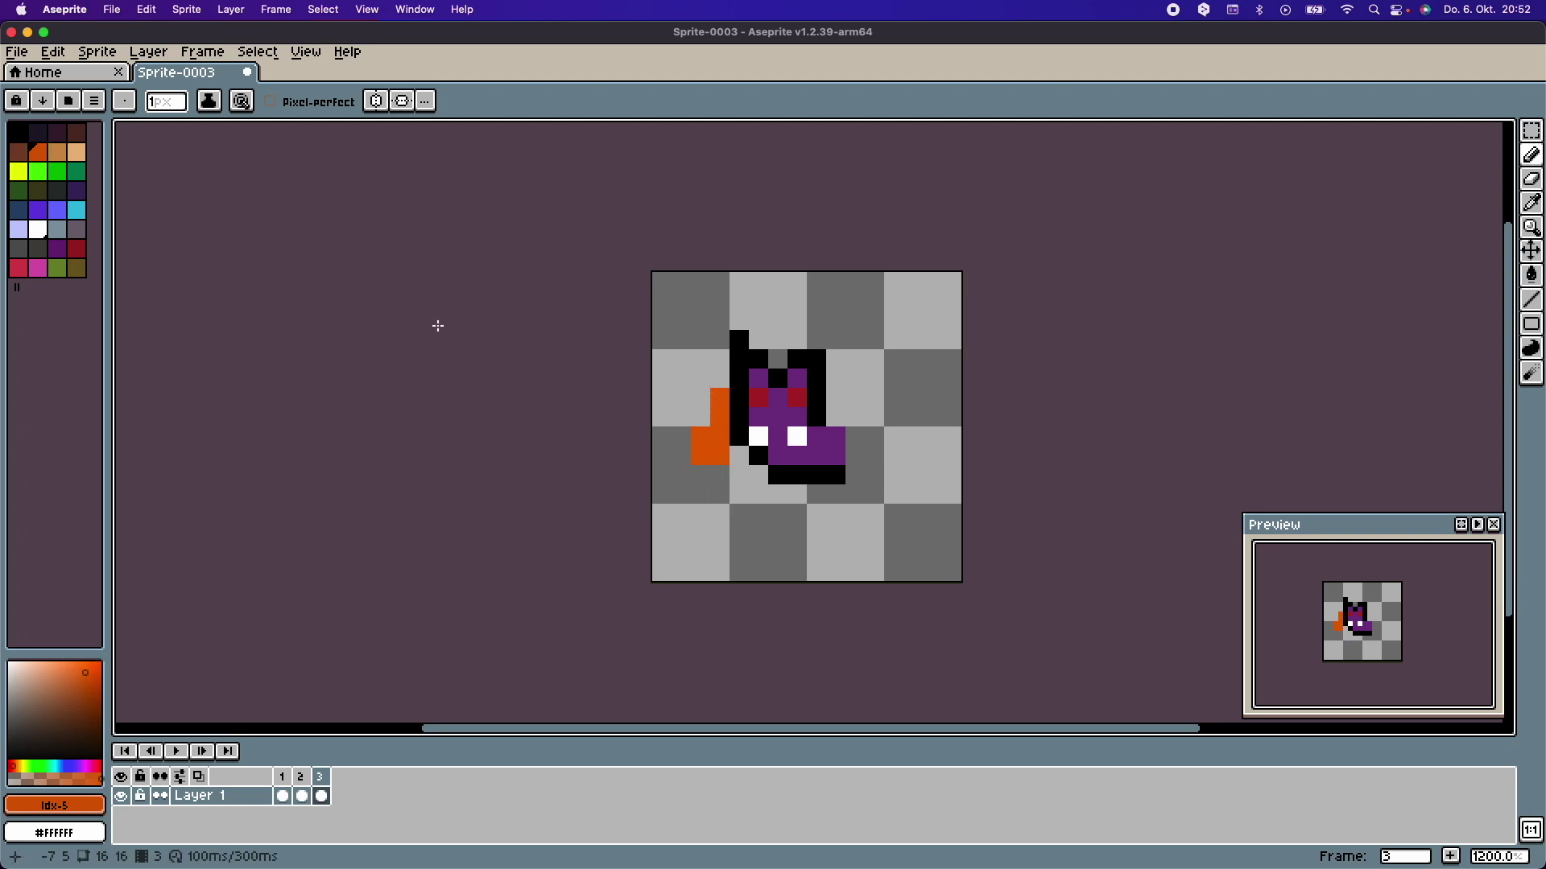
left_click(18, 130)
left_click(688, 390)
key("ctrl+z")
left_click(699, 398)
left_click(698, 456)
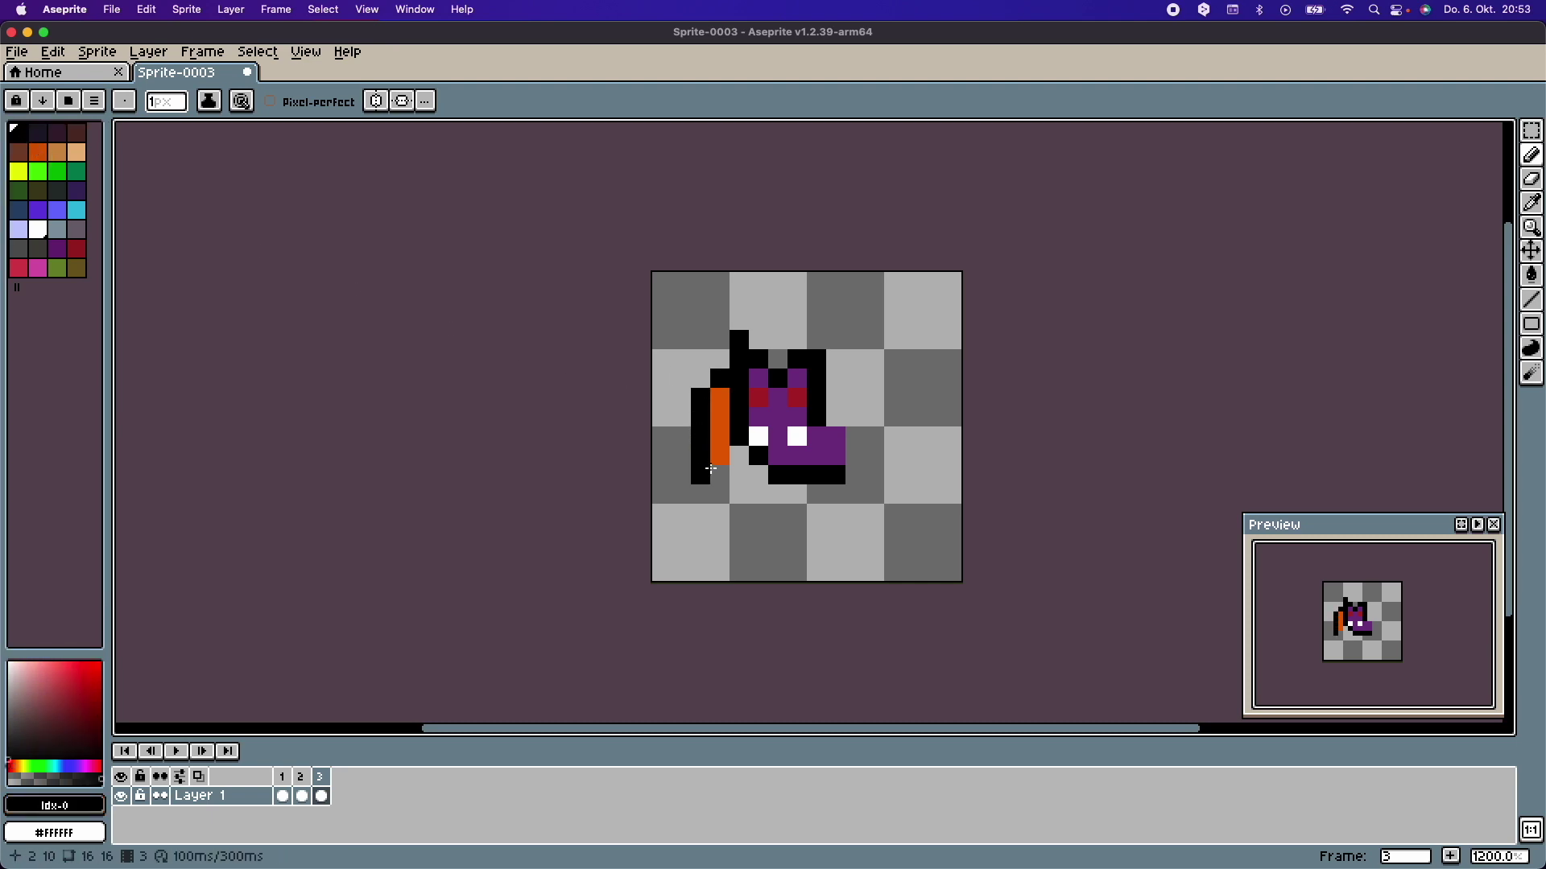
left_click(731, 461)
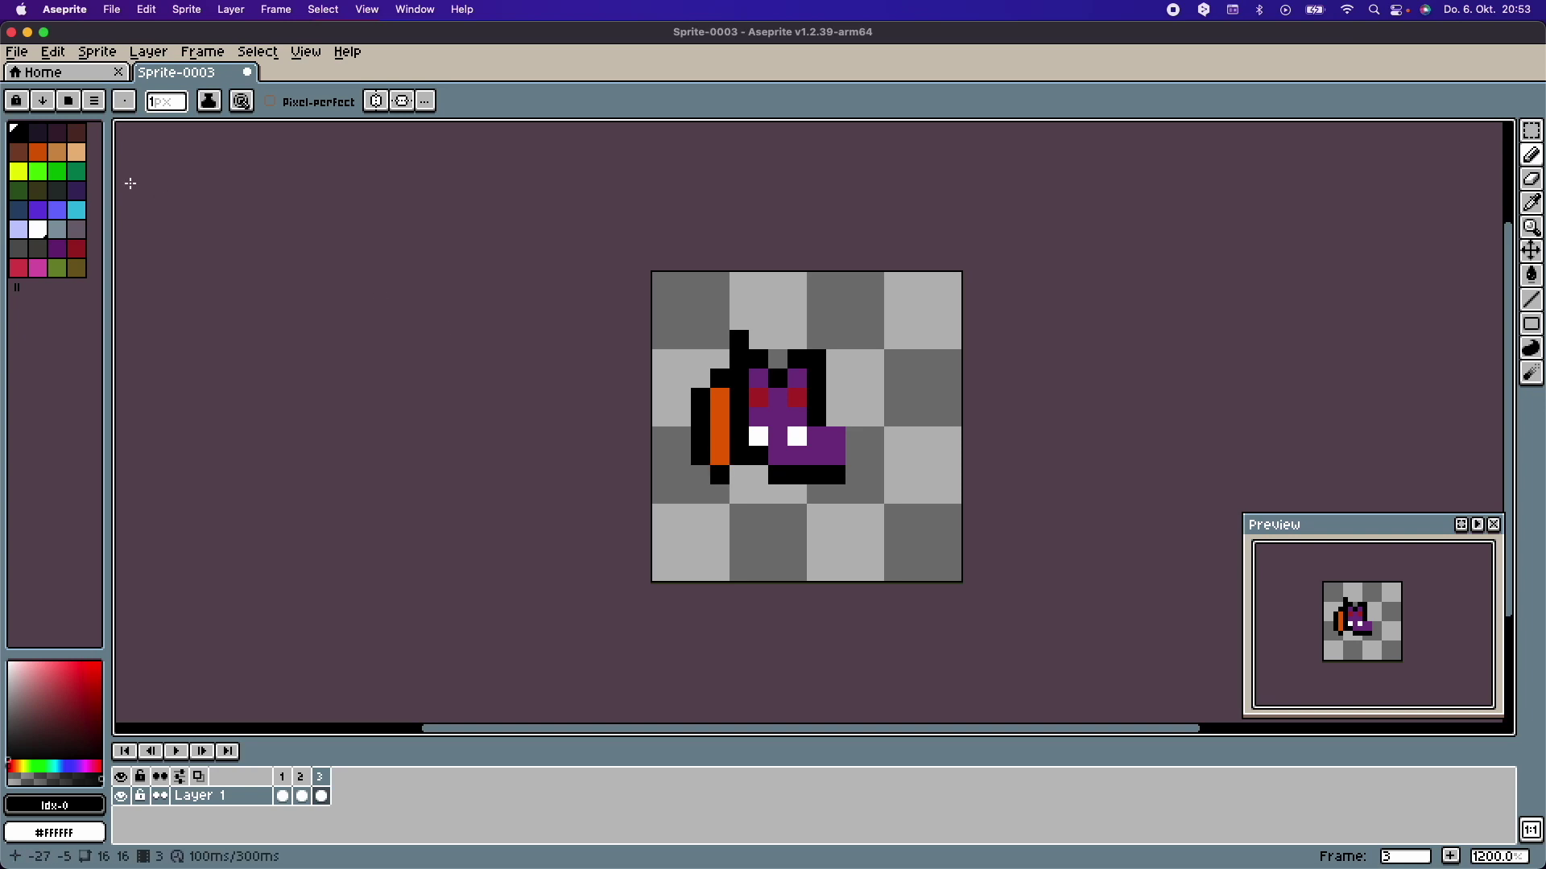
- Add an orange right wing angled downward with a black outline
left_click(37, 151)
left_click(841, 417)
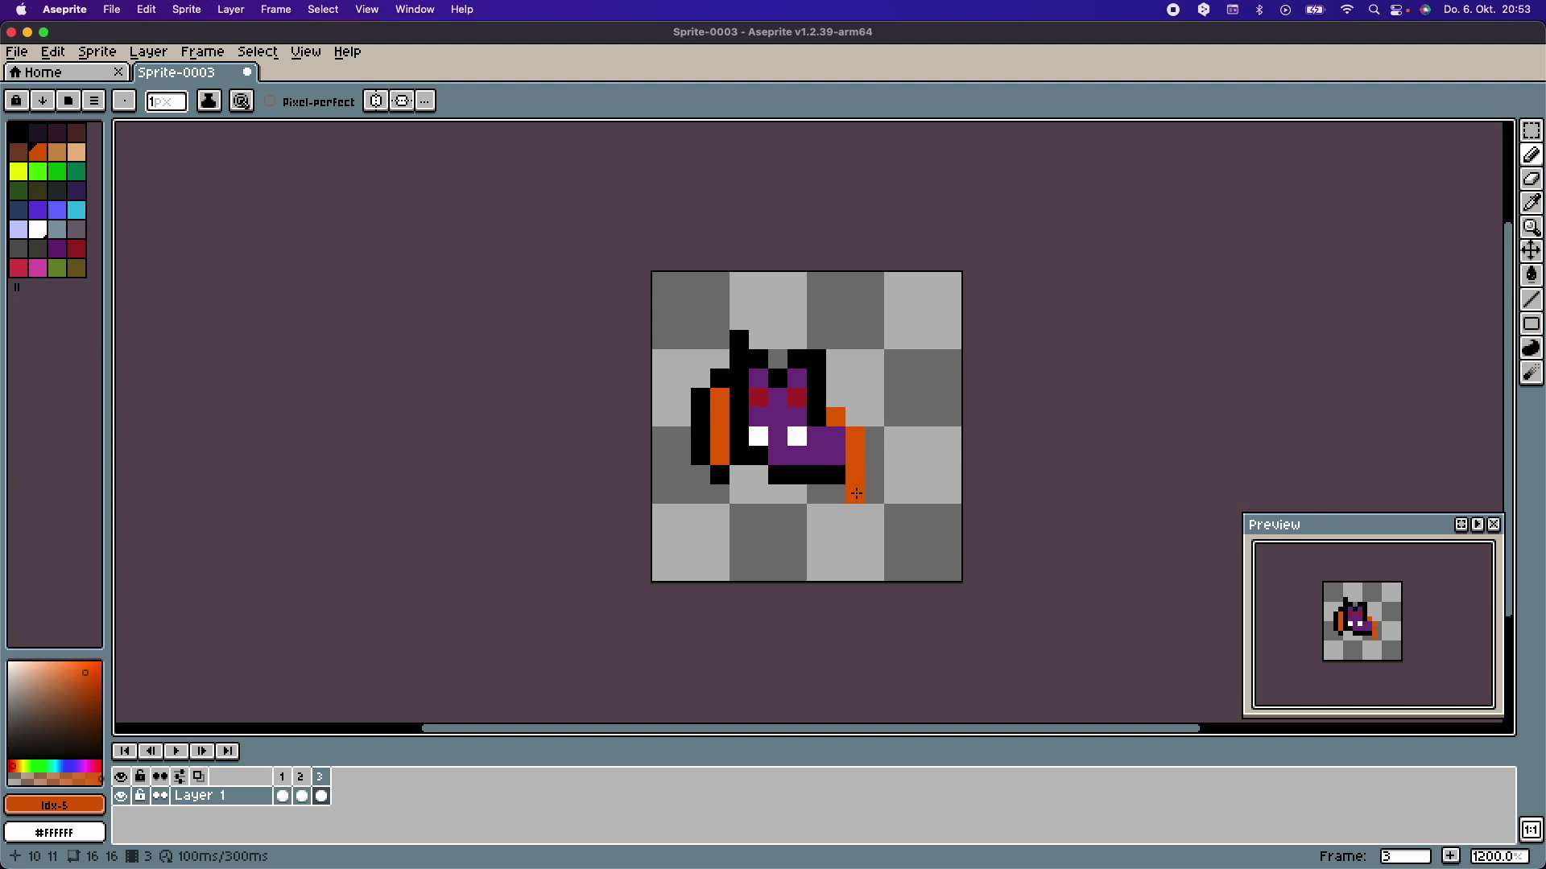
left_click(869, 419)
left_click(17, 131)
left_click_drag(836, 398, 858, 400)
left_click(874, 415)
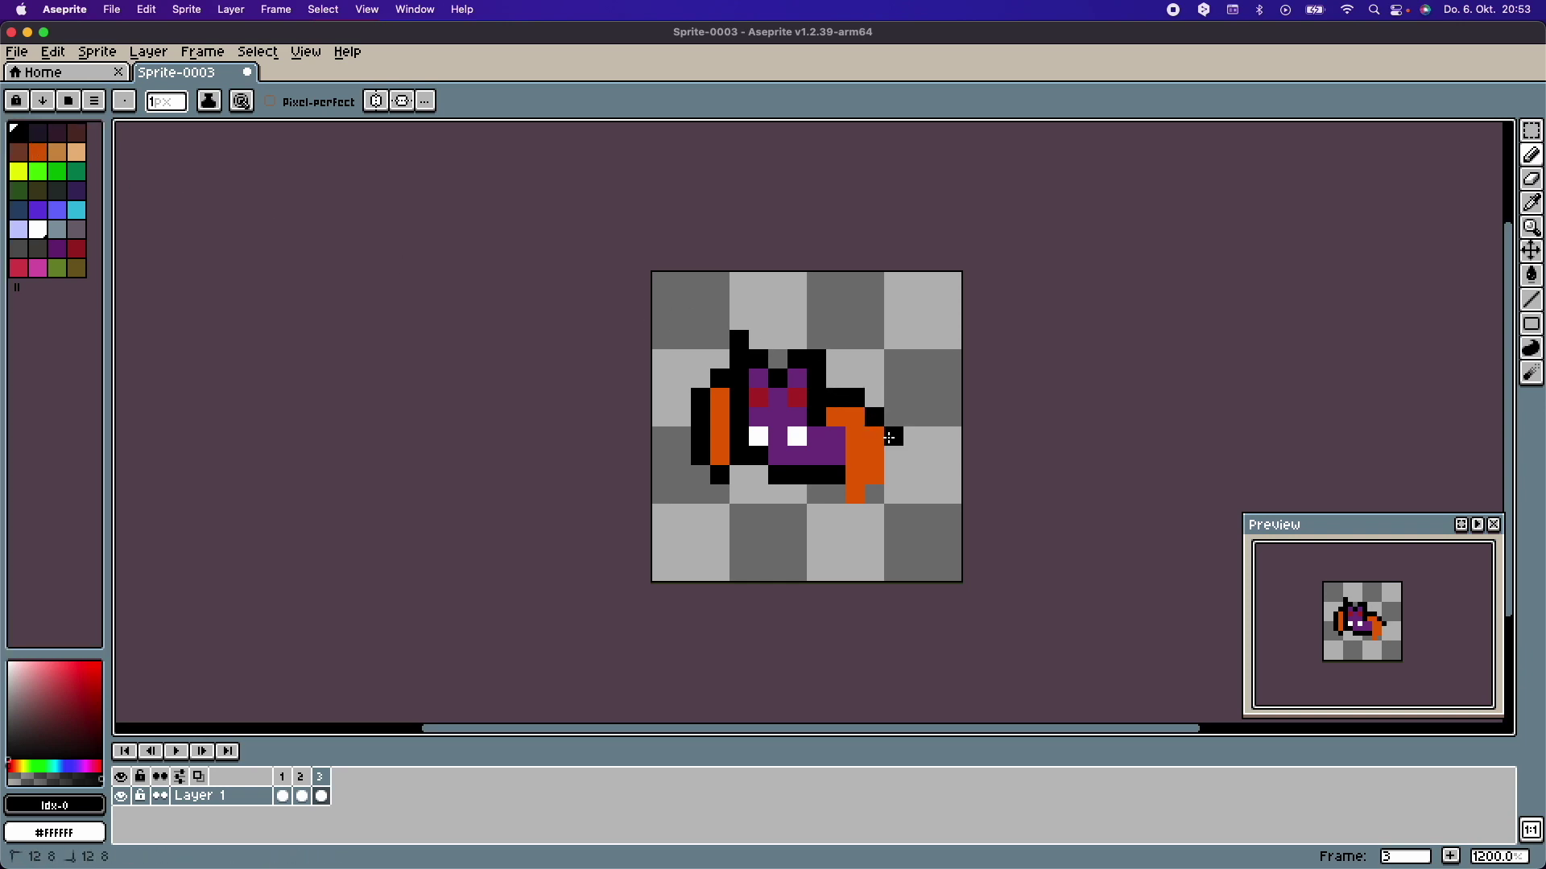
left_click_drag(893, 454, 894, 473)
left_click(876, 493)
left_click(854, 514)
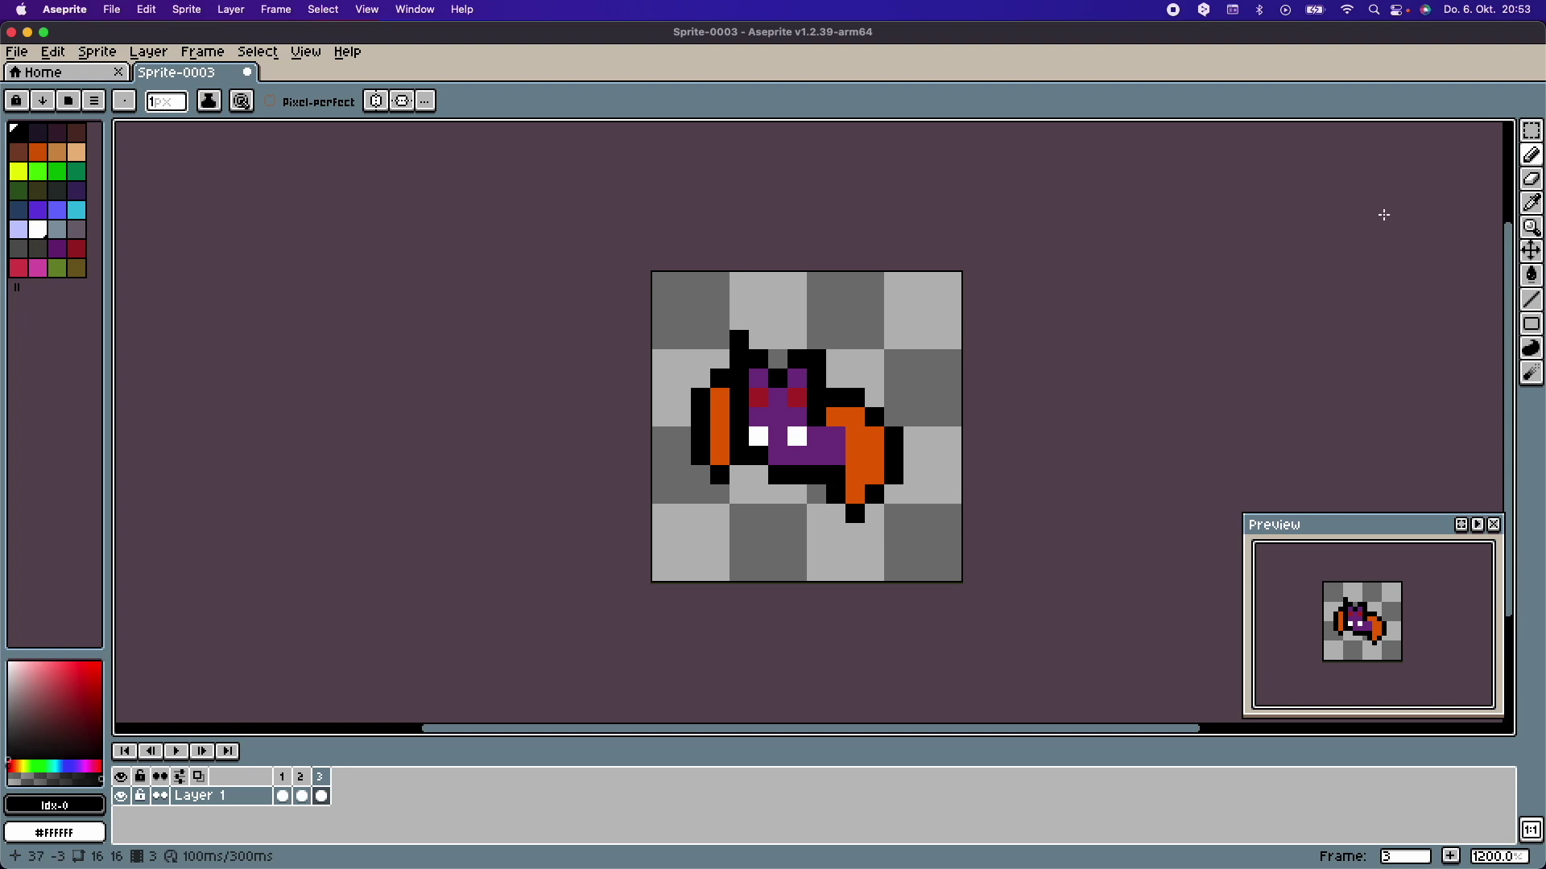
left_click(1531, 131)
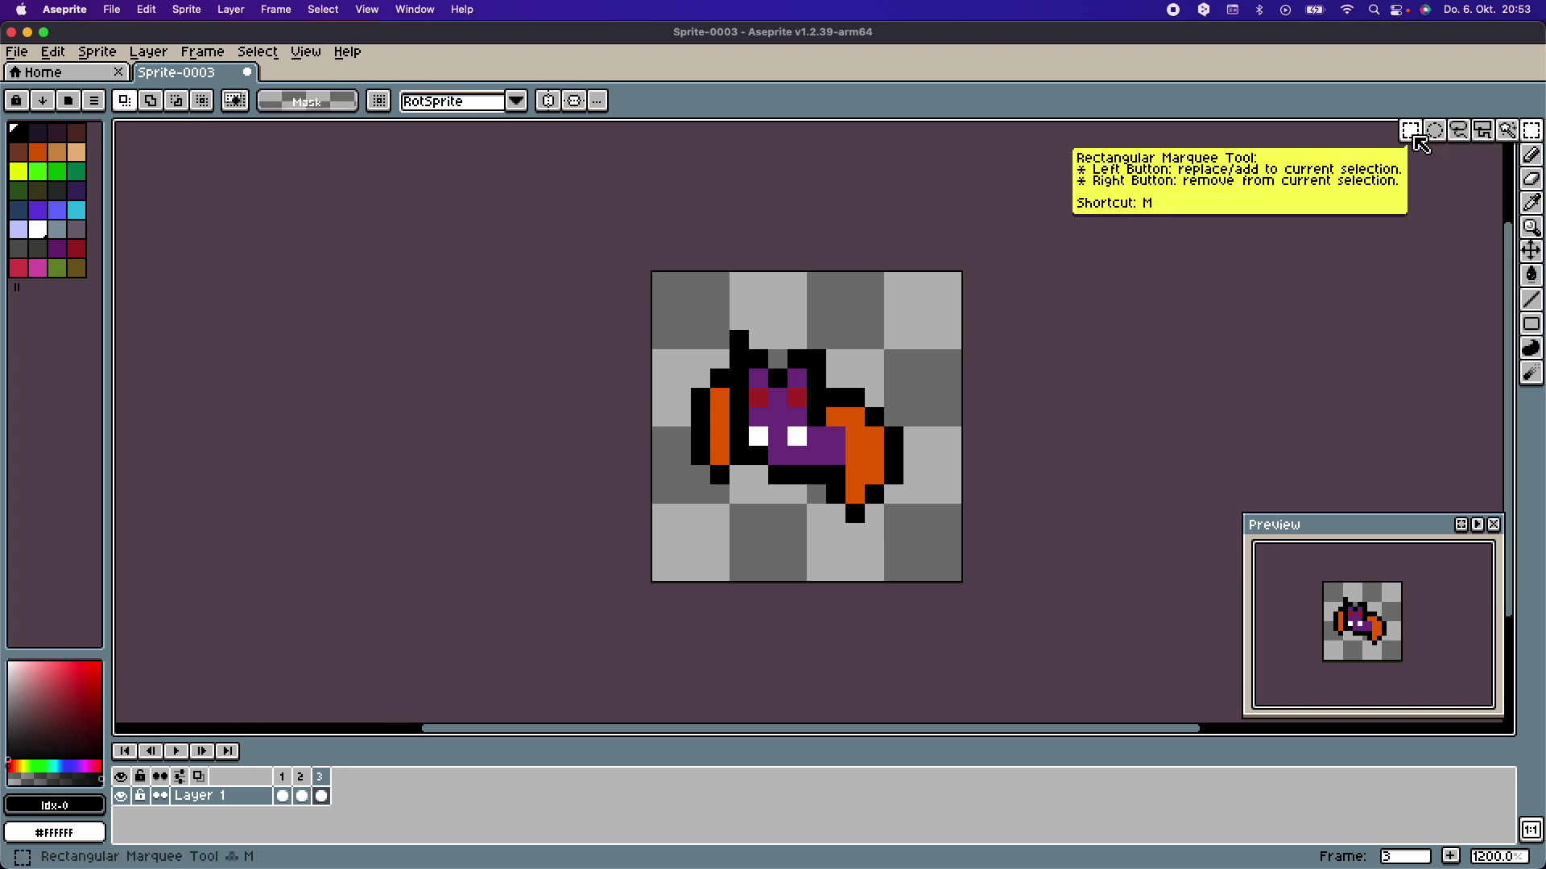
- Move the frame 3 bat up one pixel, then play and stop the three-frame flap
mouse_move(680, 316)
left_mouse_down()
mouse_move(894, 515)
mouse_move(867, 475)
left_mouse_up()
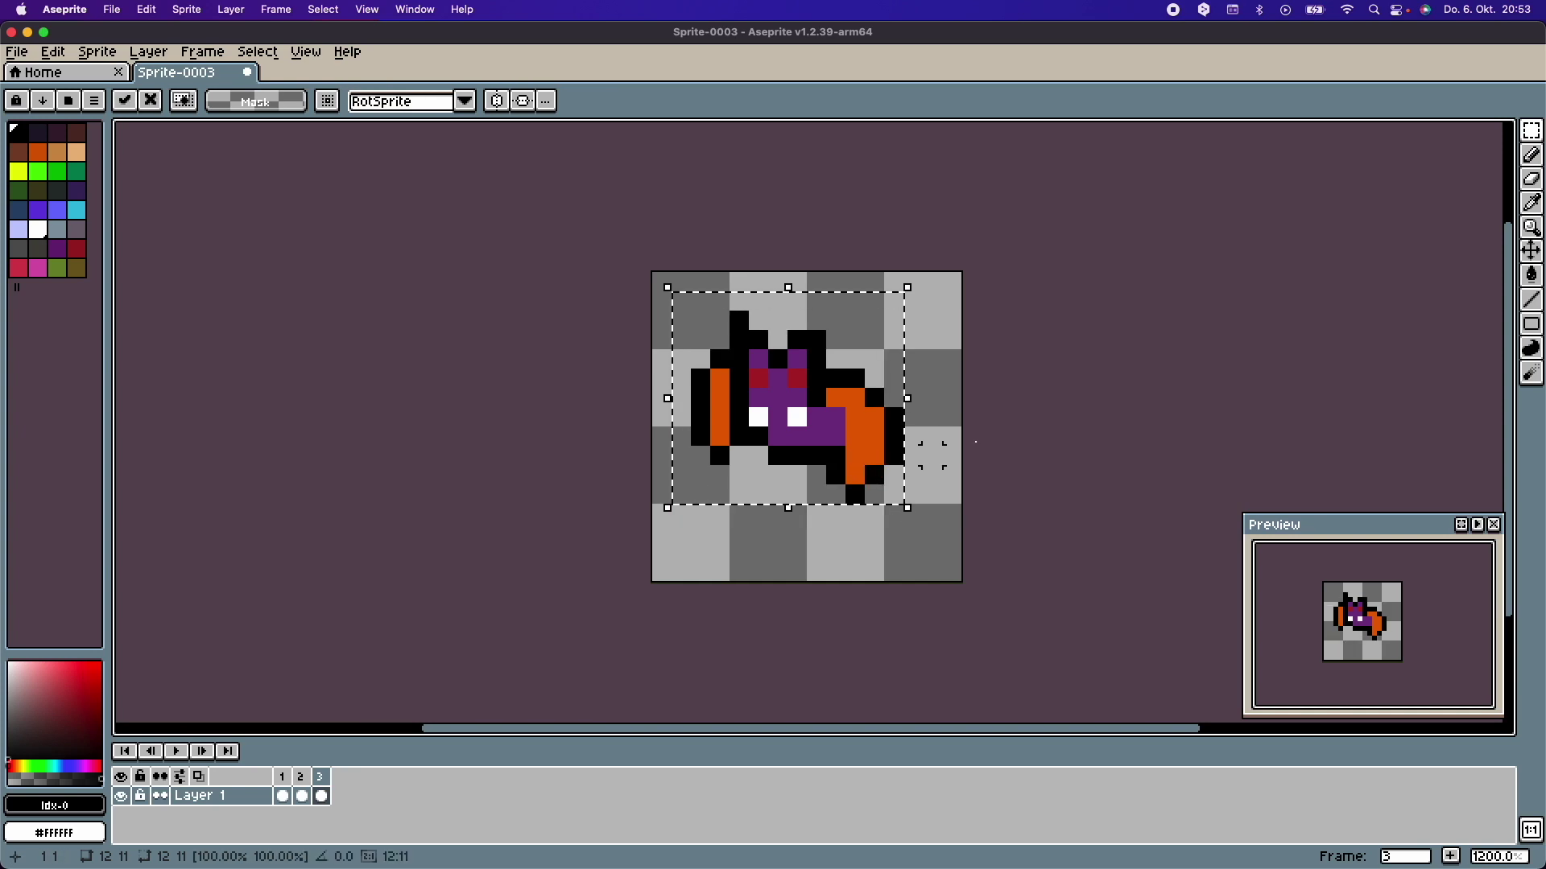
left_click(1068, 417)
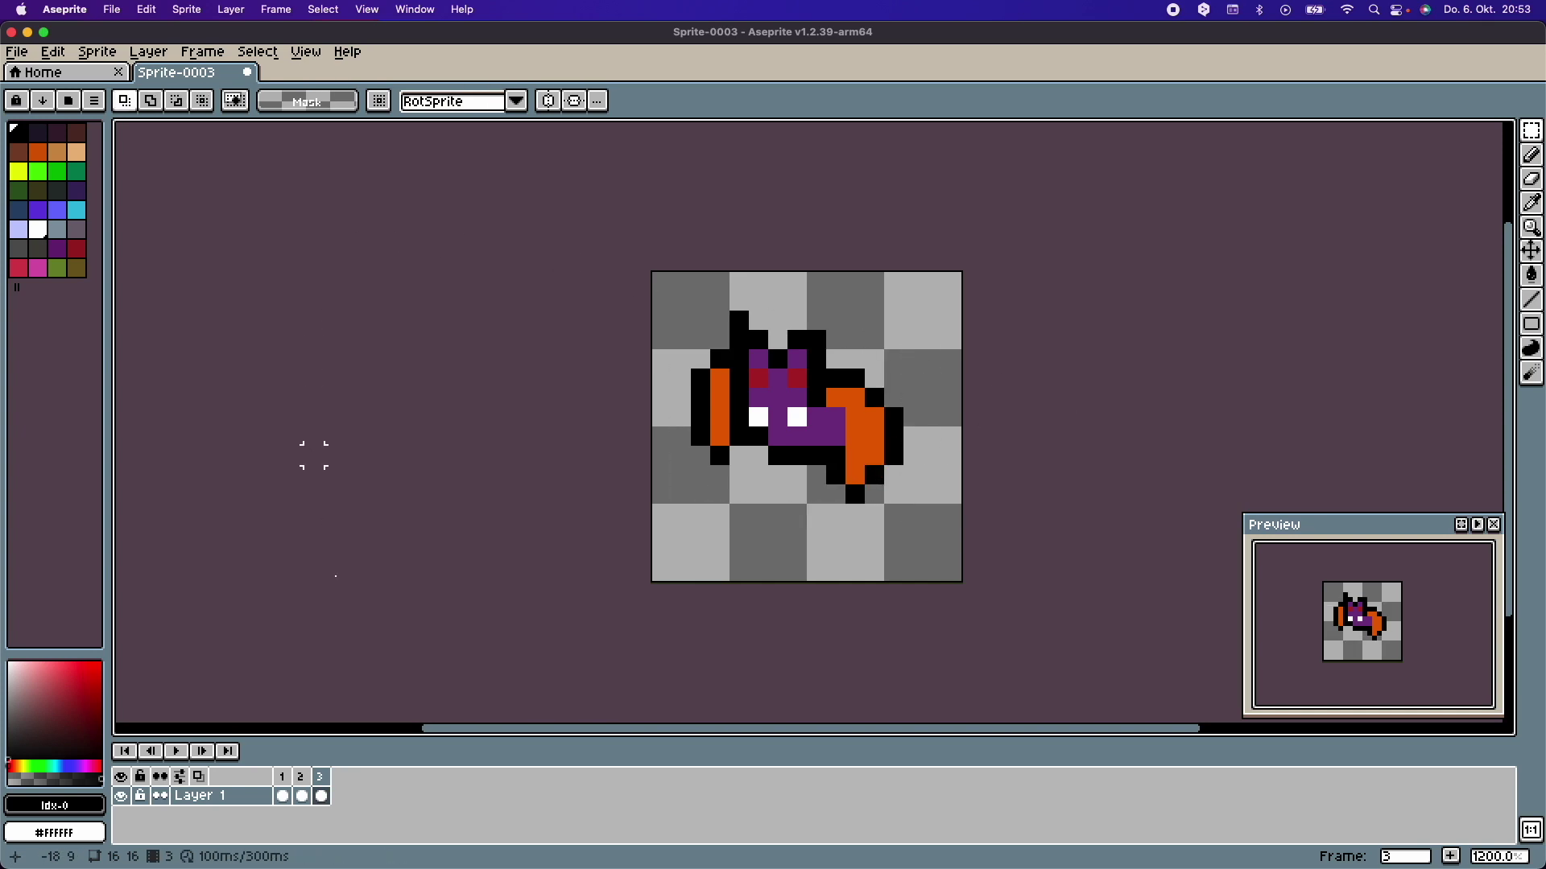
left_click(177, 751)
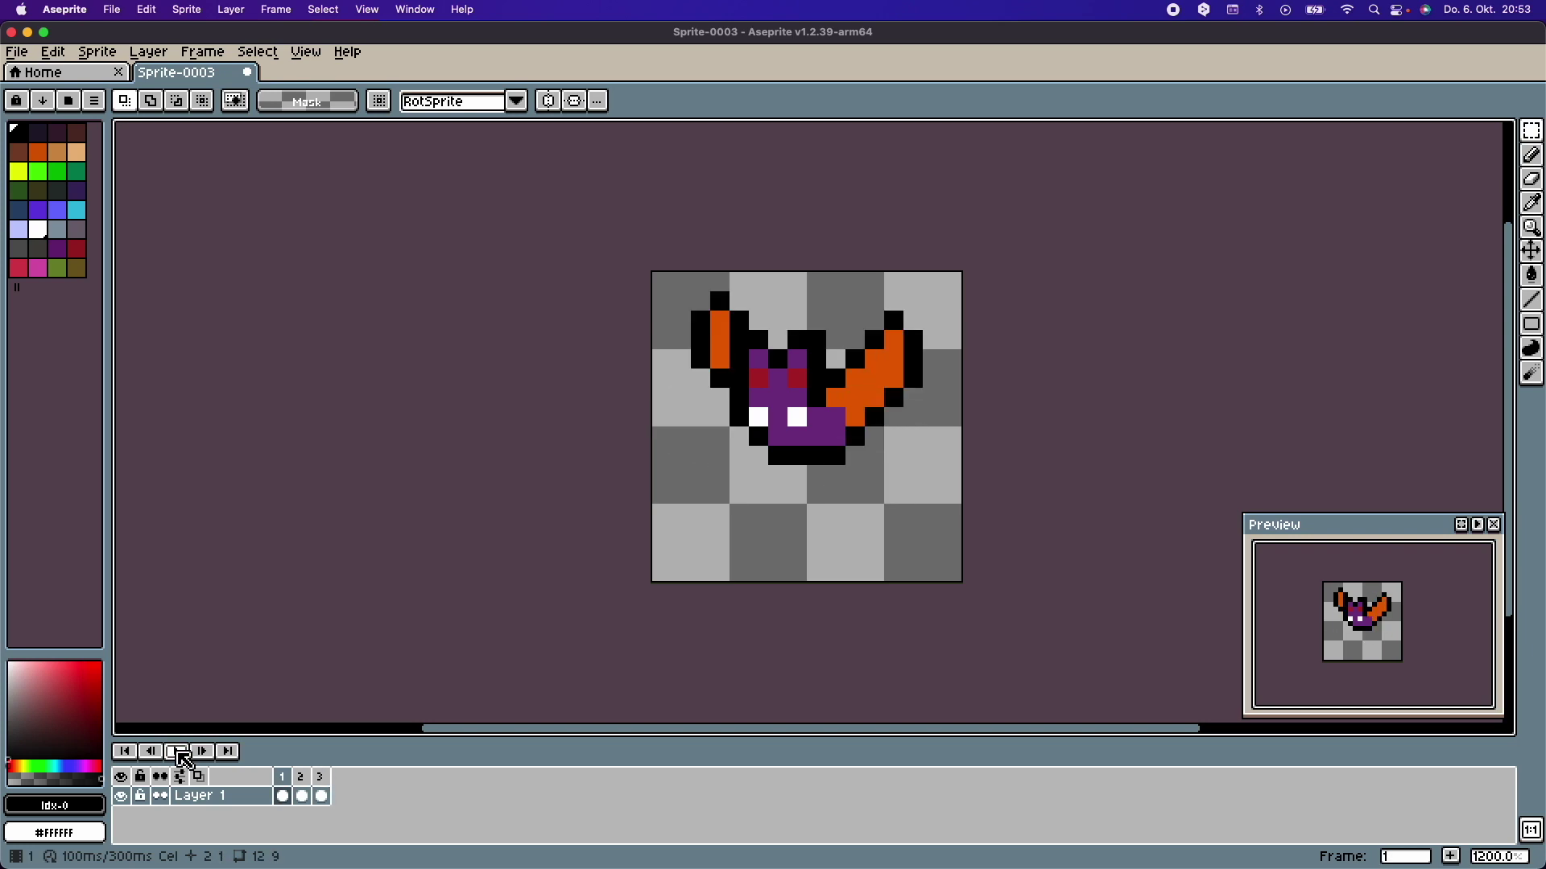
left_click(178, 752)
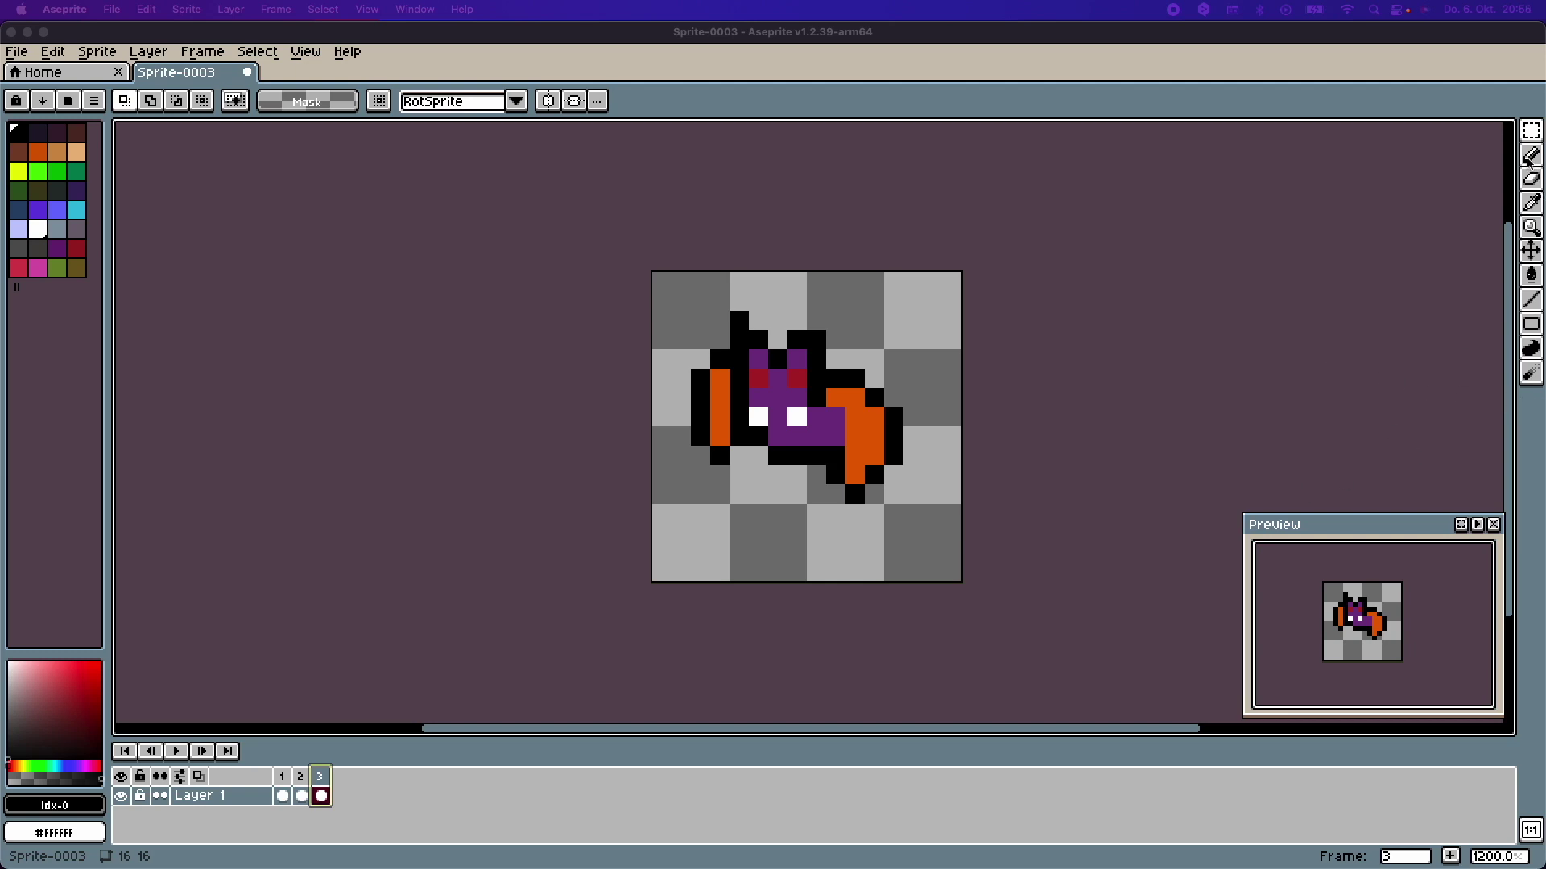
- Add a fourth frame duplicated from frame 3
right_click(320, 776)
left_click(390, 757)
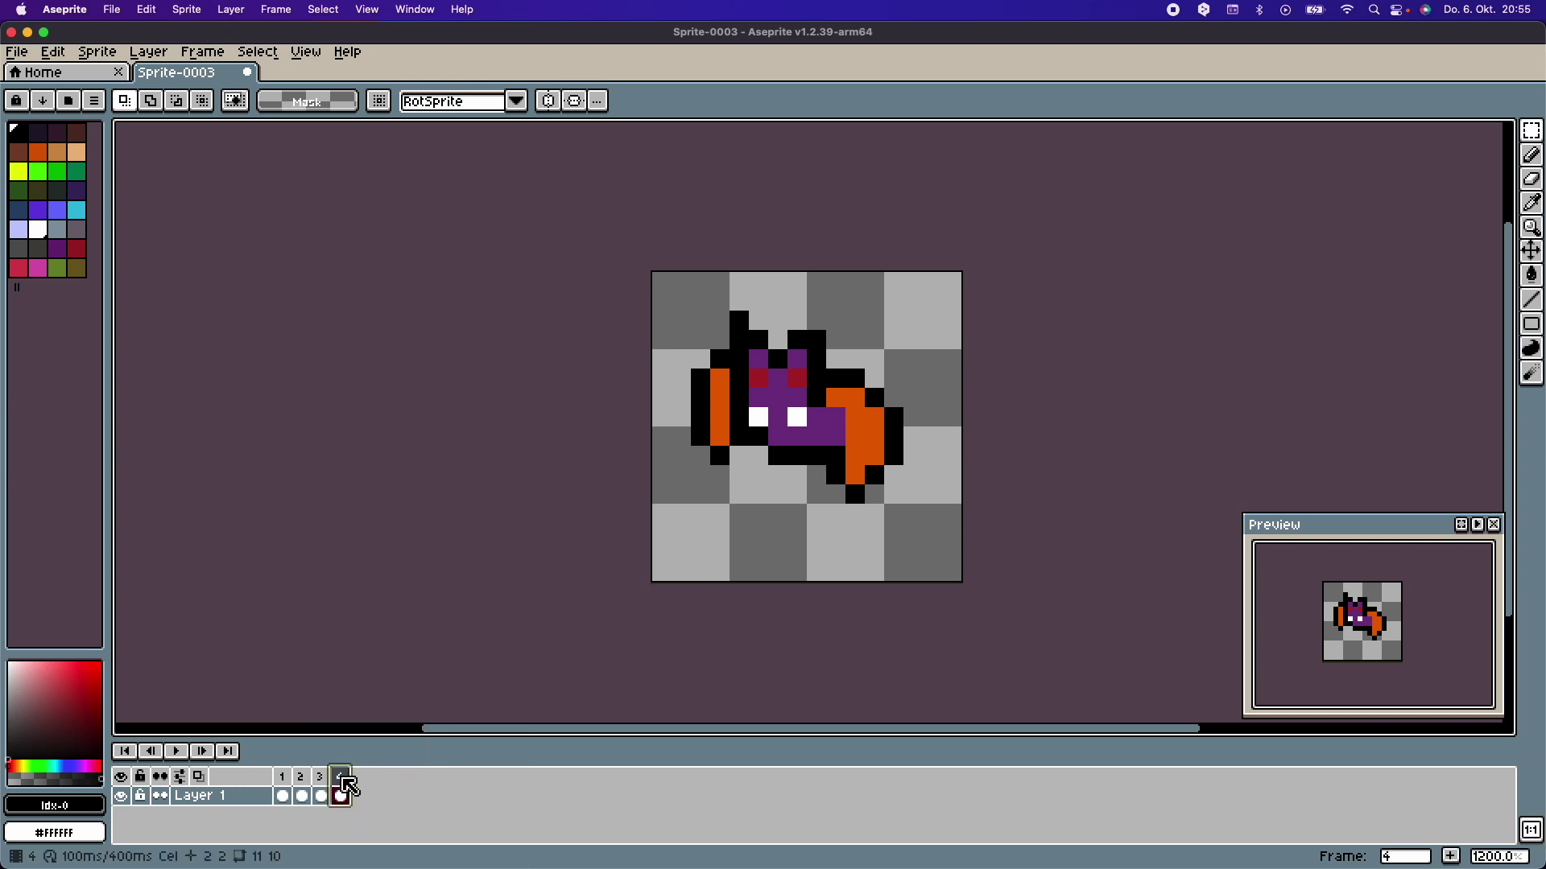
key("b")
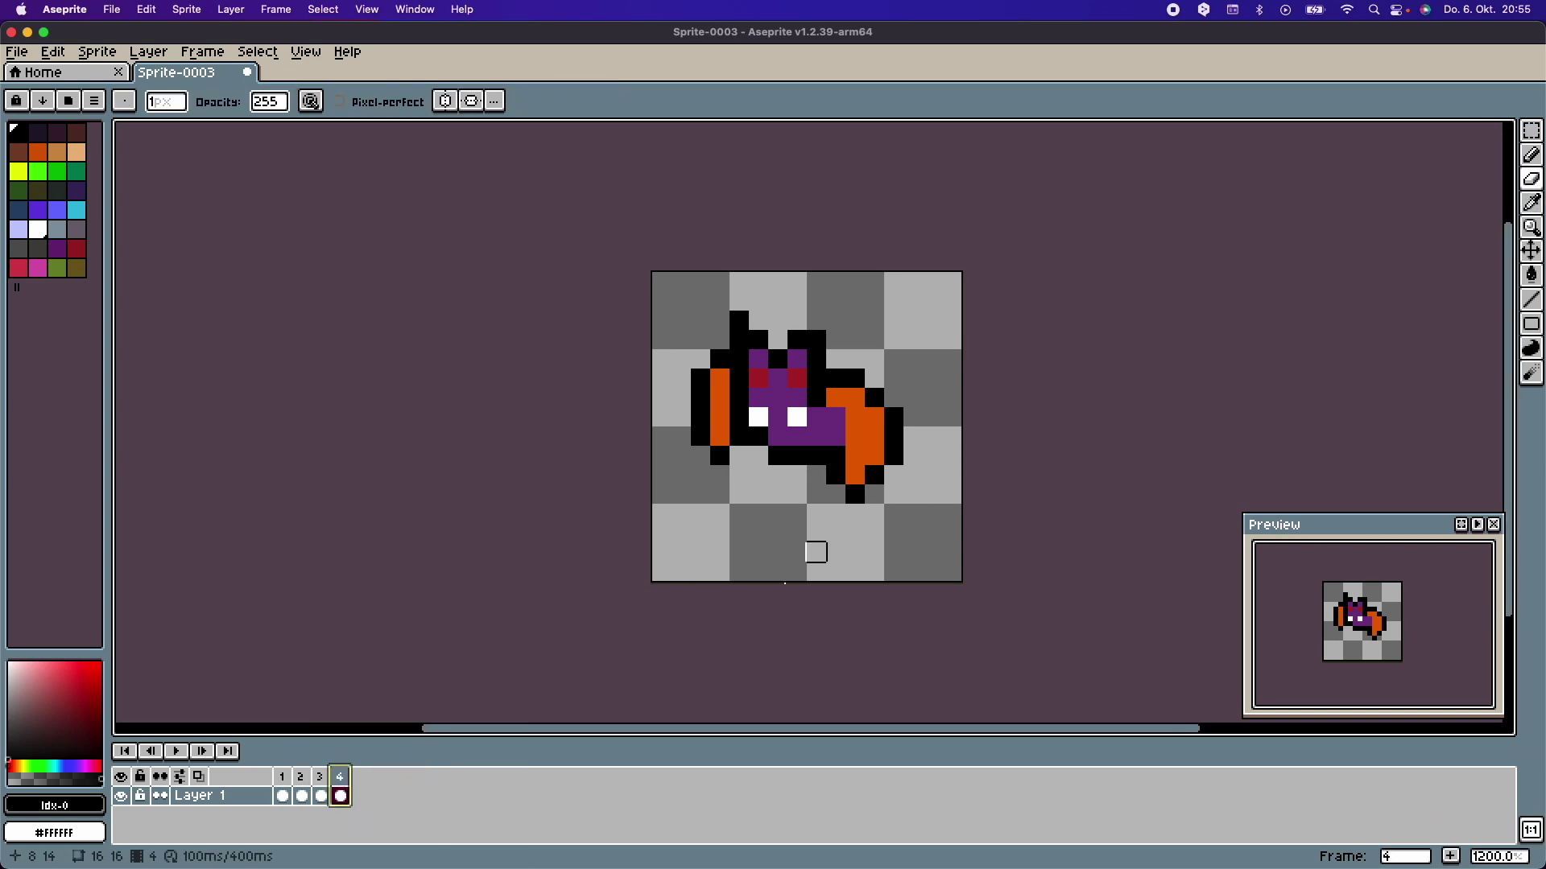
- Erase both wings and their black outlines from frame 4, leaving only the body
mouse_move(854, 512)
left_mouse_down()
mouse_move(865, 475)
mouse_move(831, 475)
mouse_move(854, 475)
left_mouse_up()
mouse_move(874, 417)
left_mouse_down()
mouse_move(855, 437)
mouse_move(835, 378)
left_mouse_up()
left_click_drag(719, 360, 700, 378)
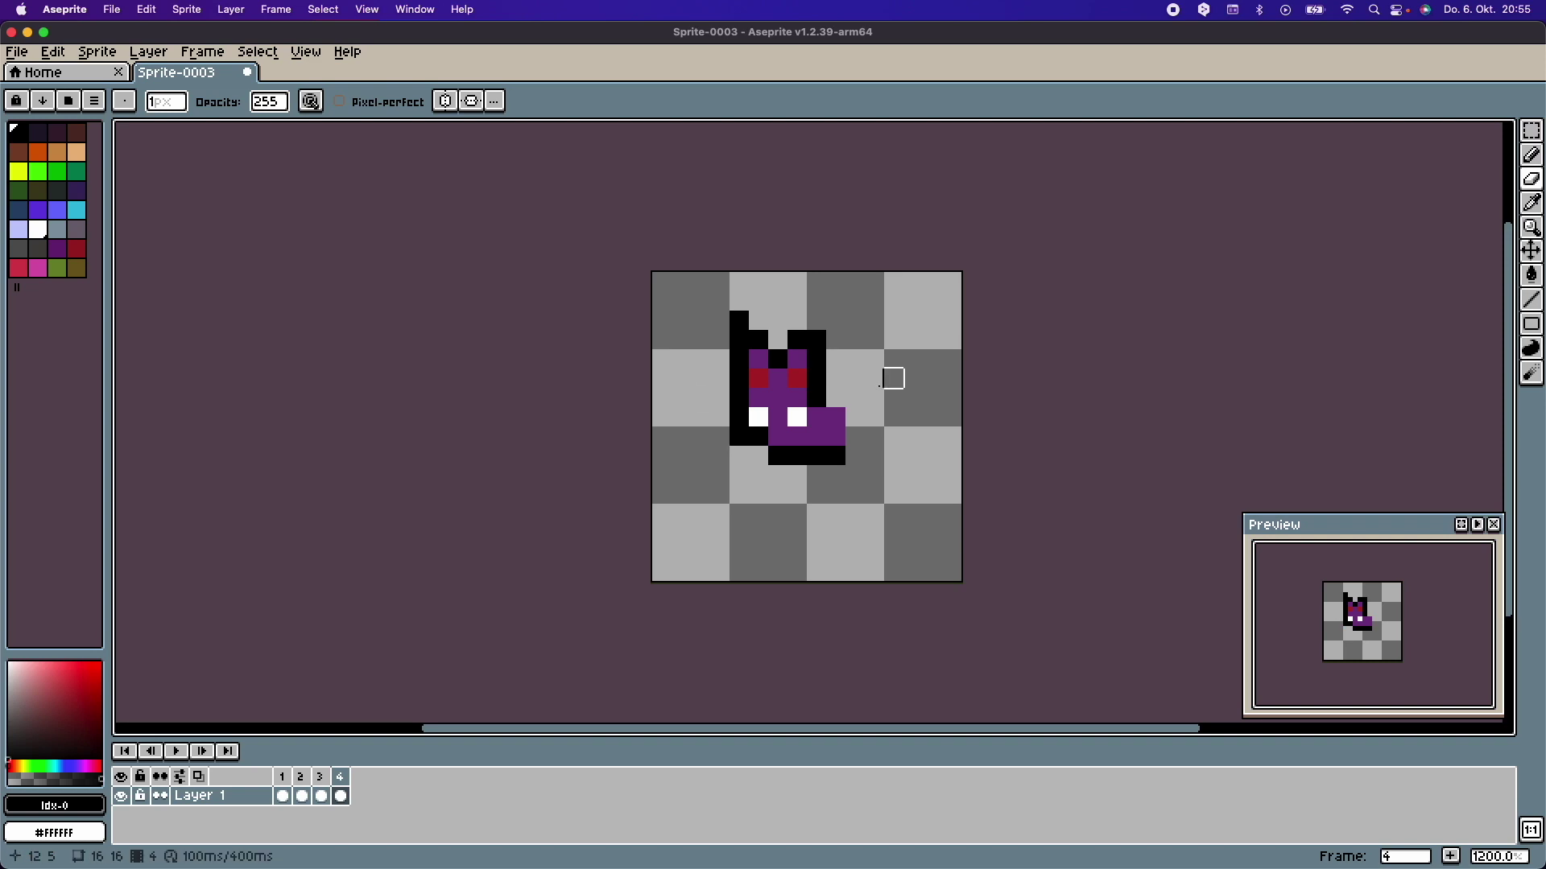
left_click(1531, 155)
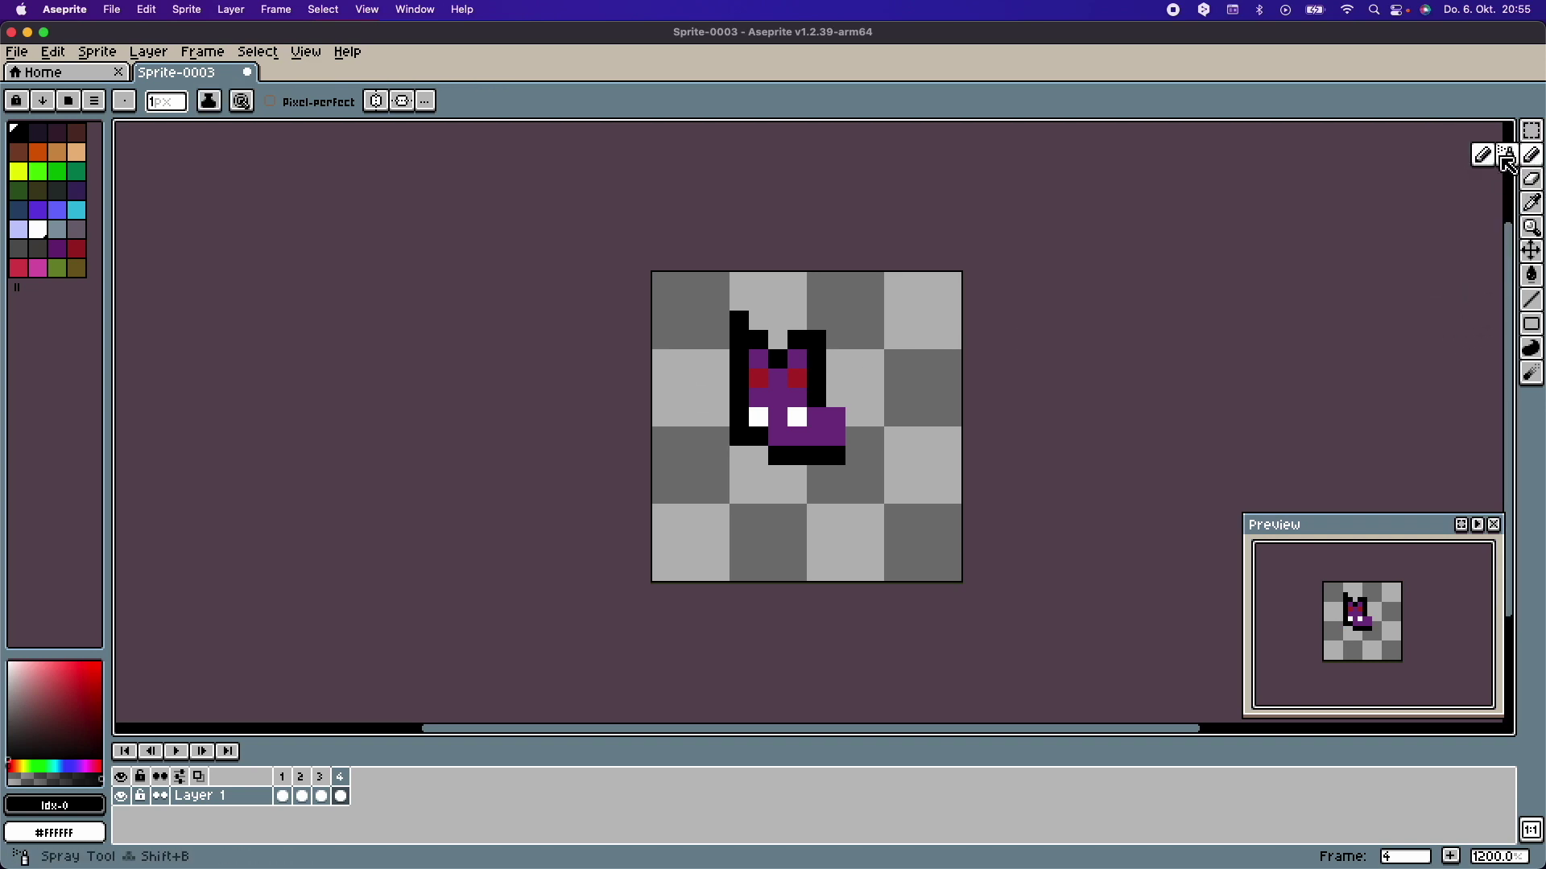
- Paint orange wings stretched out low on both sides of the frame 4 bat
left_click(38, 151)
left_click(835, 435)
left_click_drag(841, 399, 855, 400)
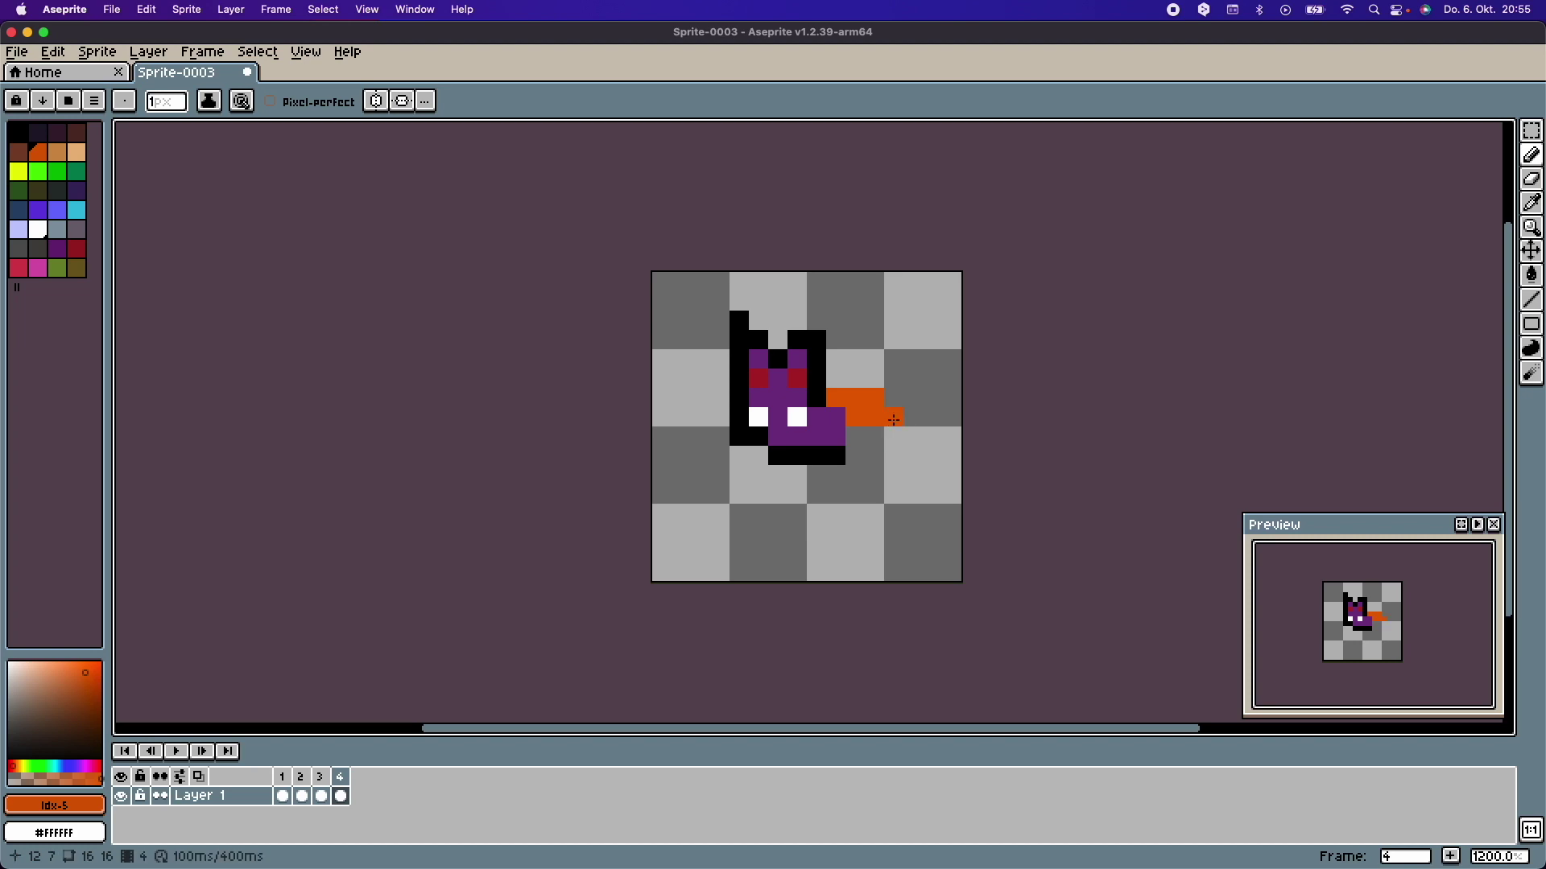
left_click_drag(836, 378, 855, 378)
left_click(720, 379)
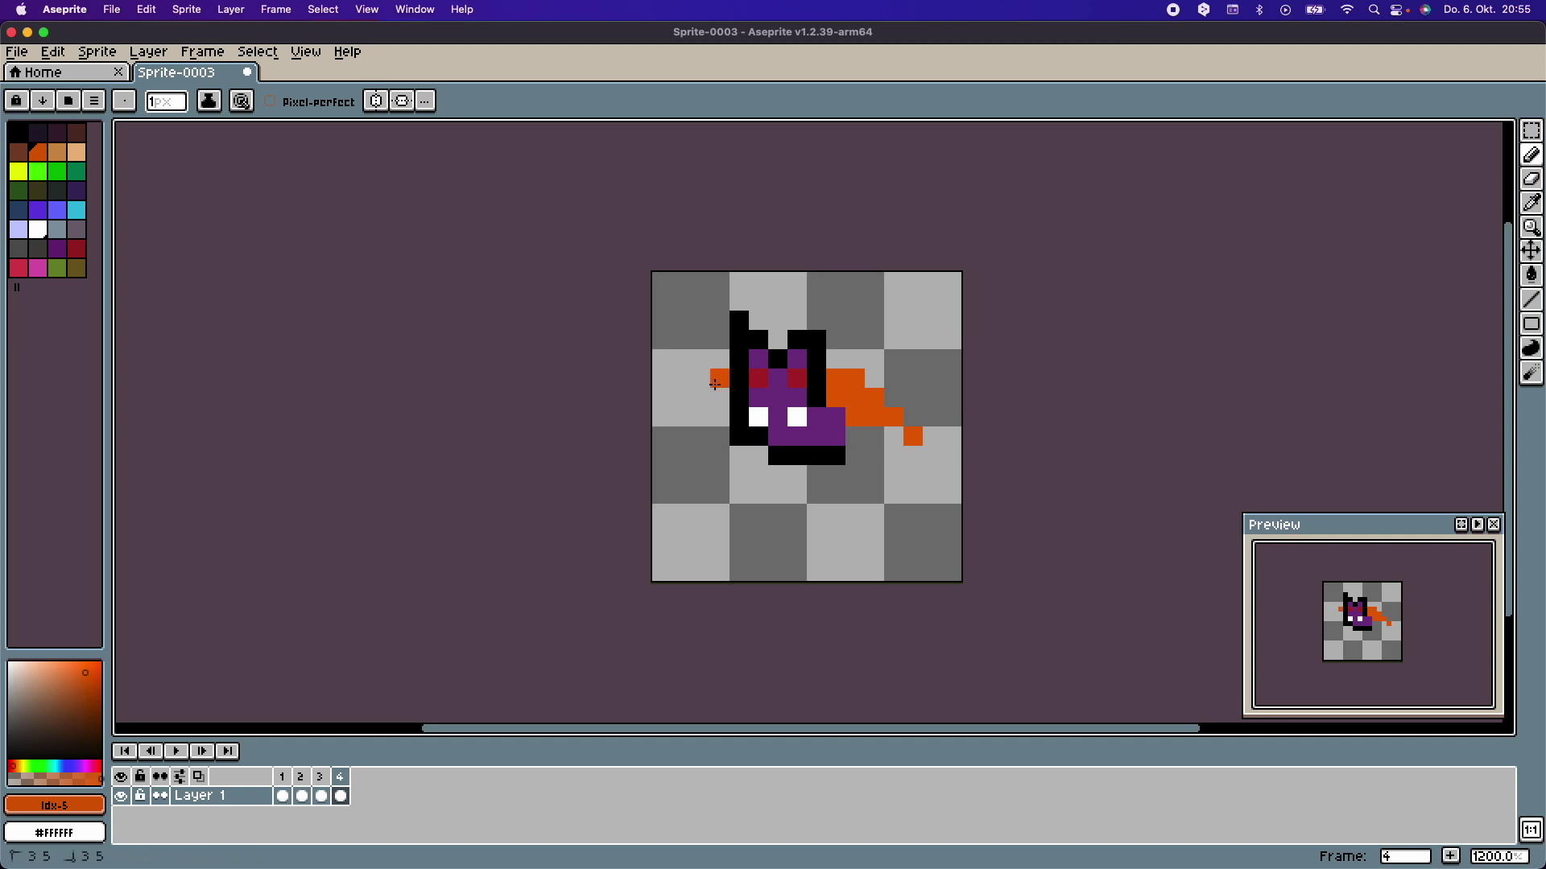
left_click(700, 418)
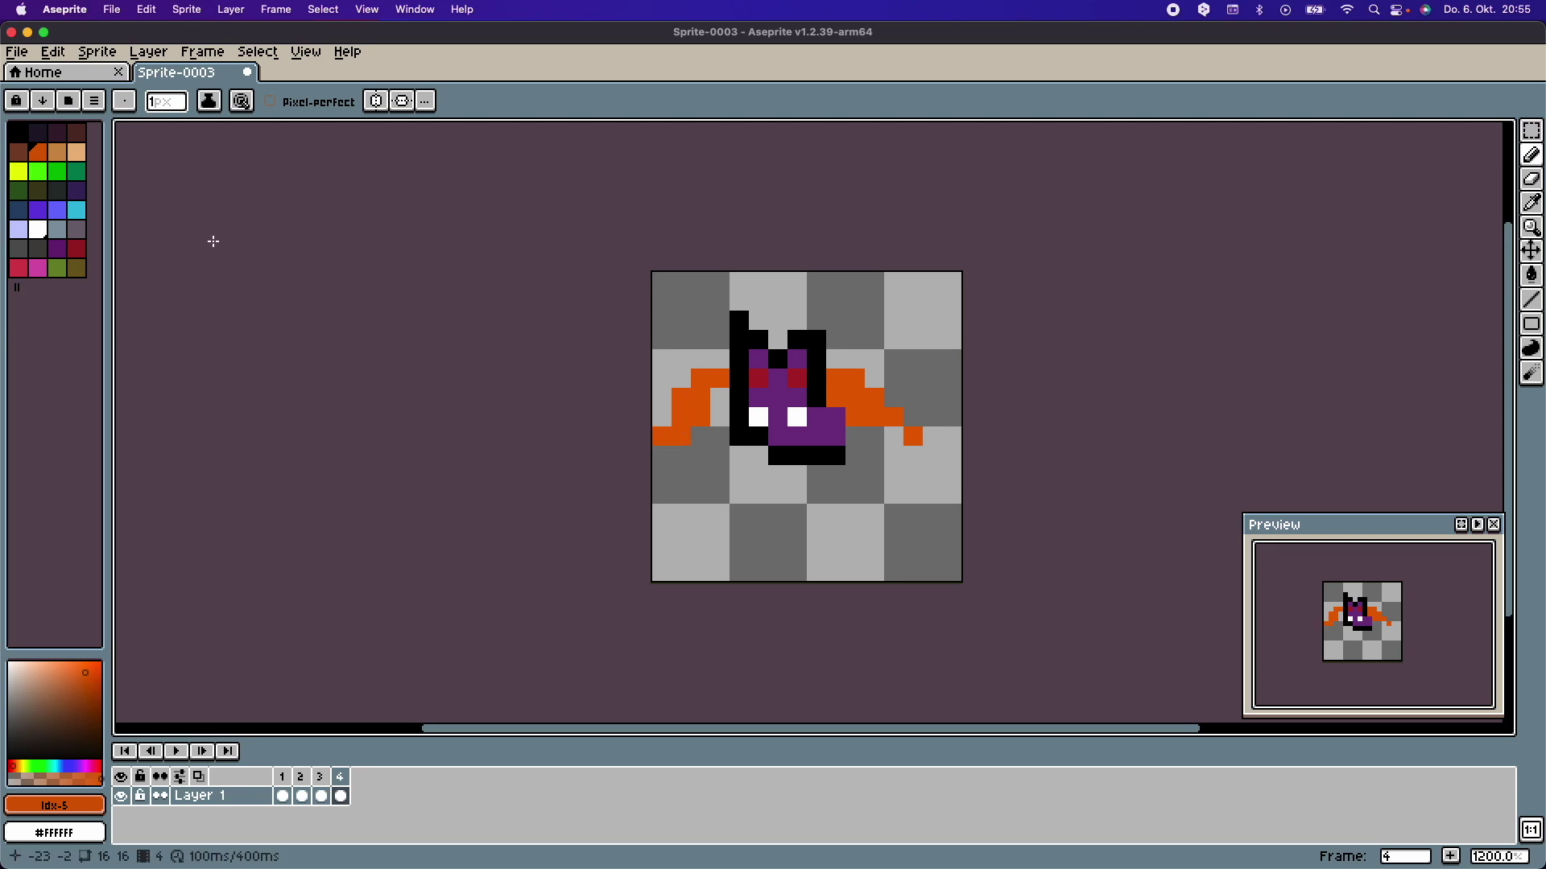
- Draw a black outline along the left wing's top edge, undoing stray pixels
left_click(706, 365)
key("super+z")
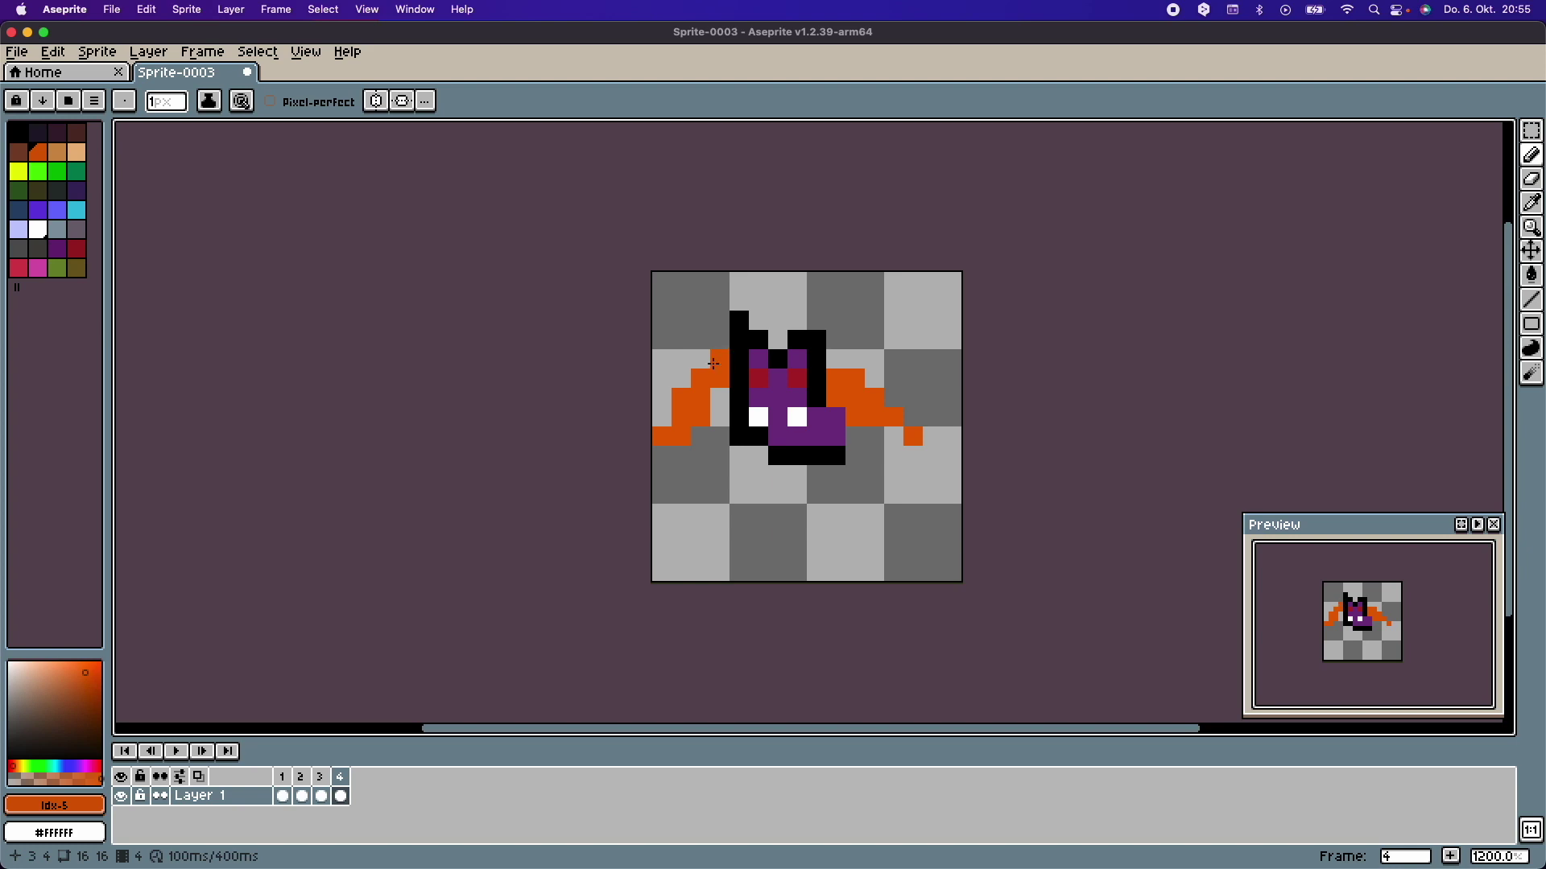
left_click(17, 131)
left_click(705, 346)
key("super+z")
left_click(701, 359)
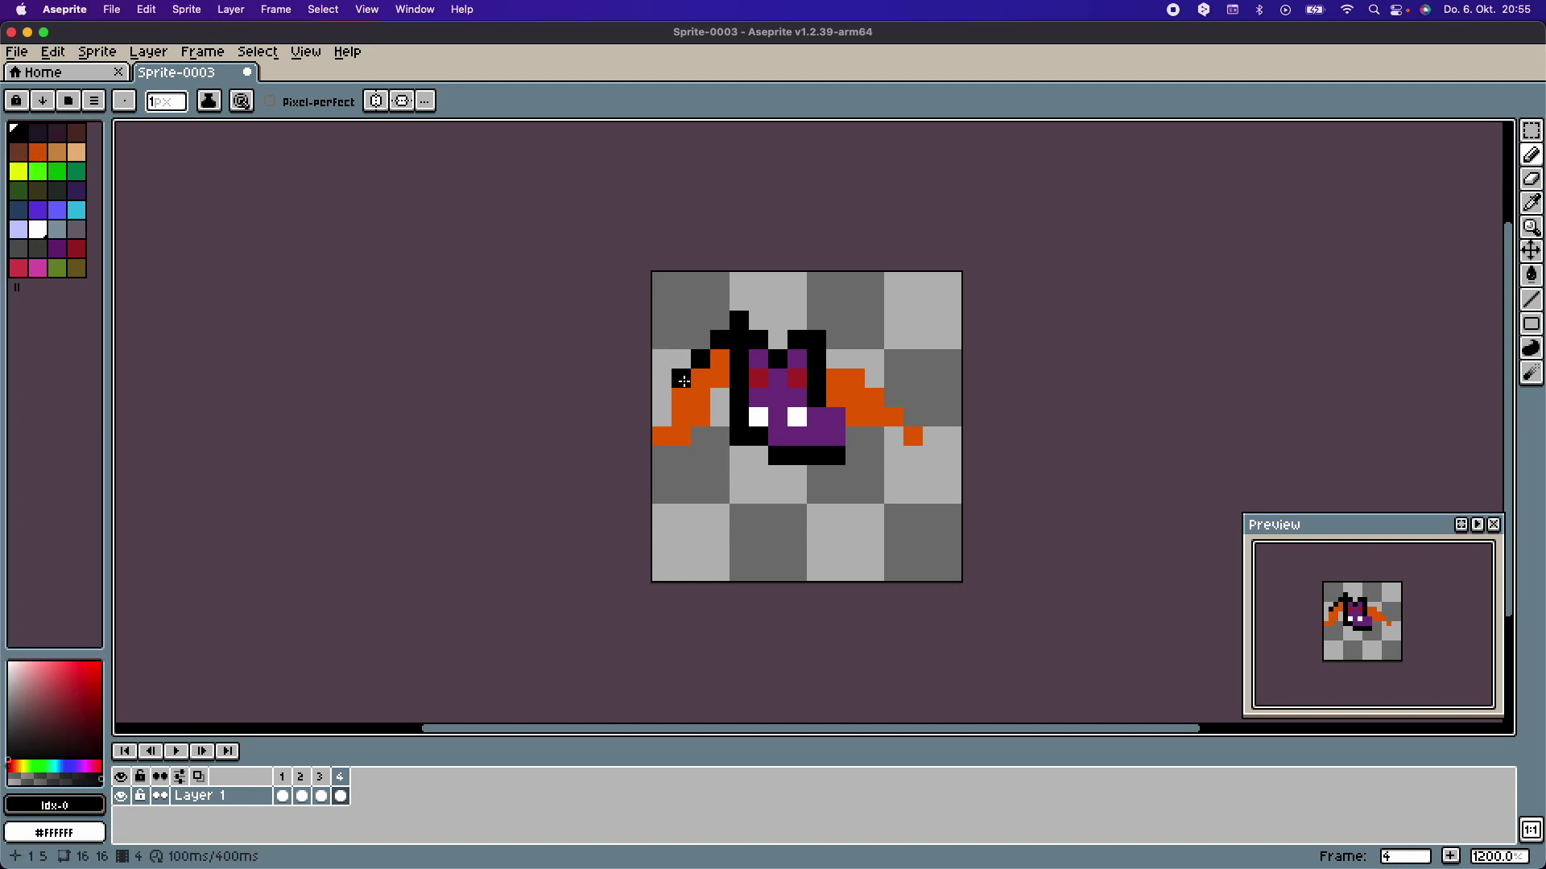
left_click(660, 402)
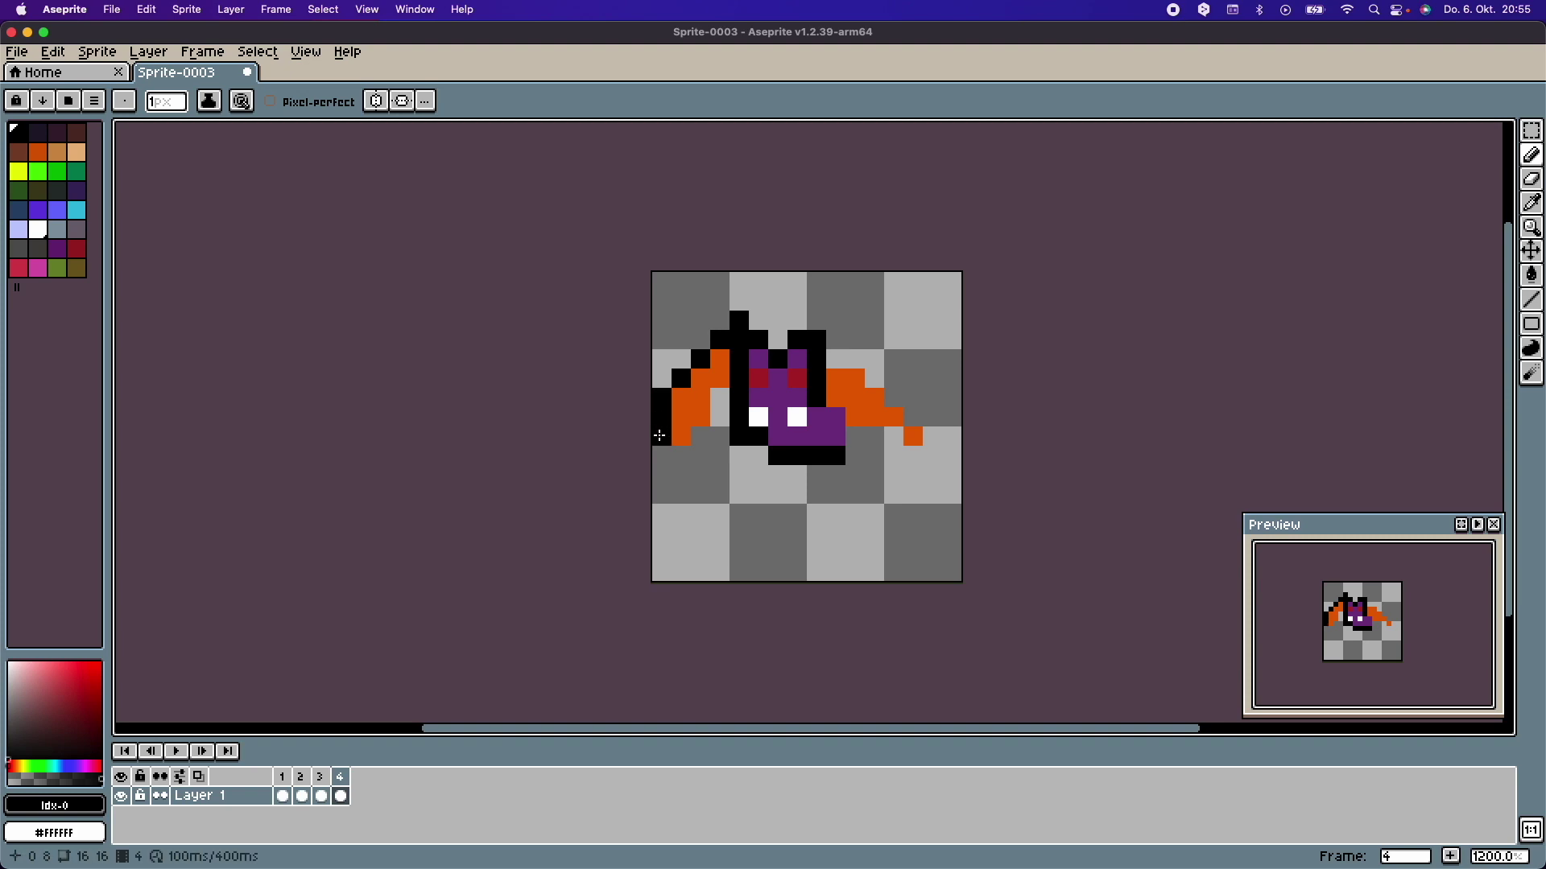
key("super+z")
left_click(682, 454)
- Erase leftover pixels at the left wing tip and outline its inner edge in black
key("super+z")
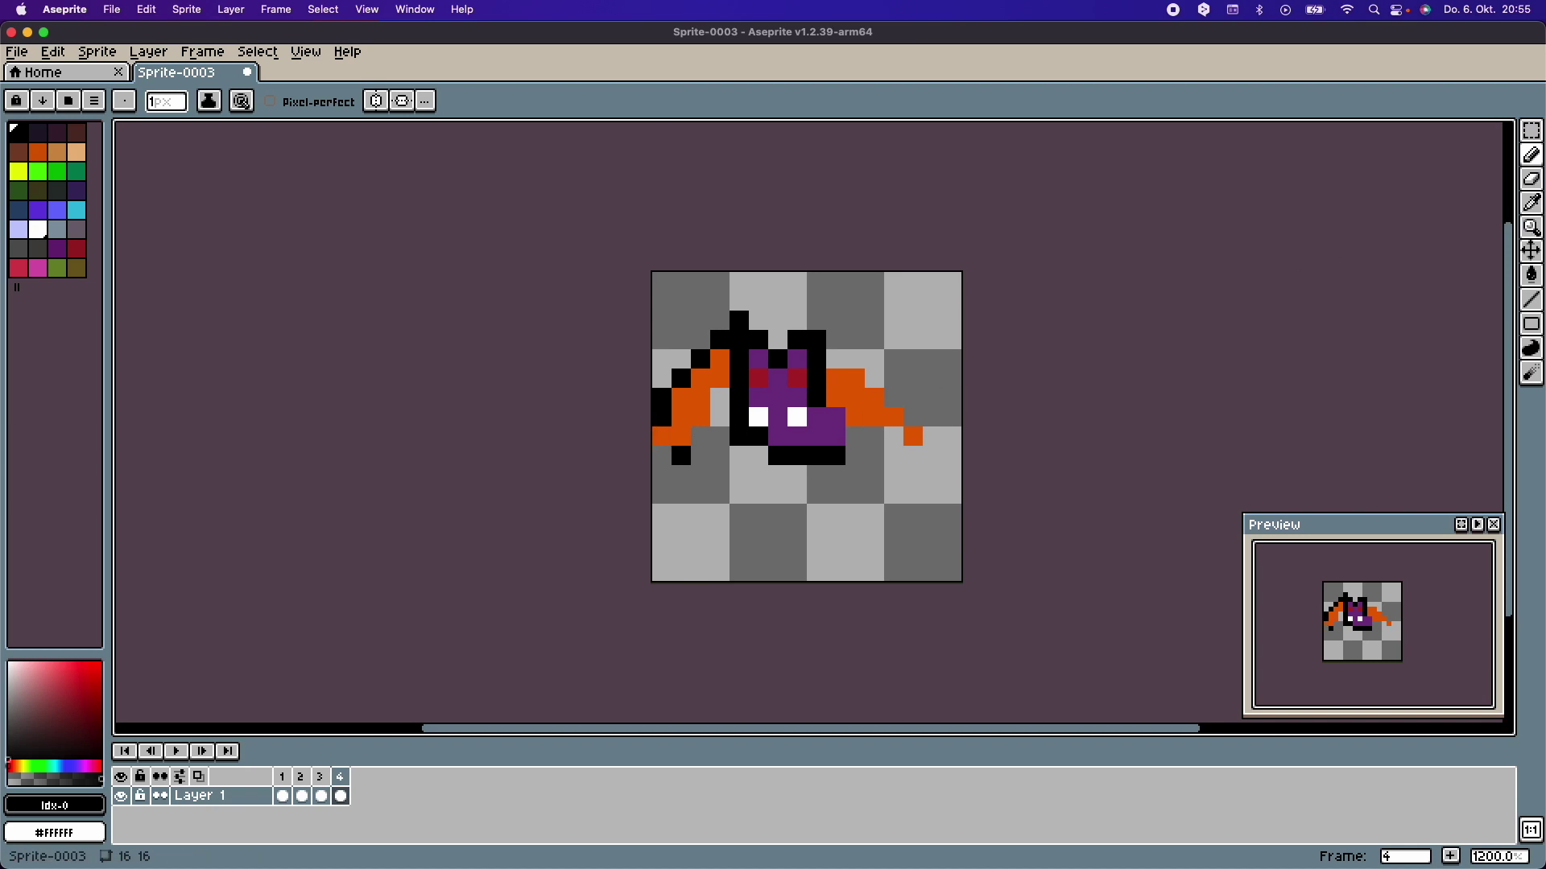
left_click(1531, 155)
left_click(660, 436)
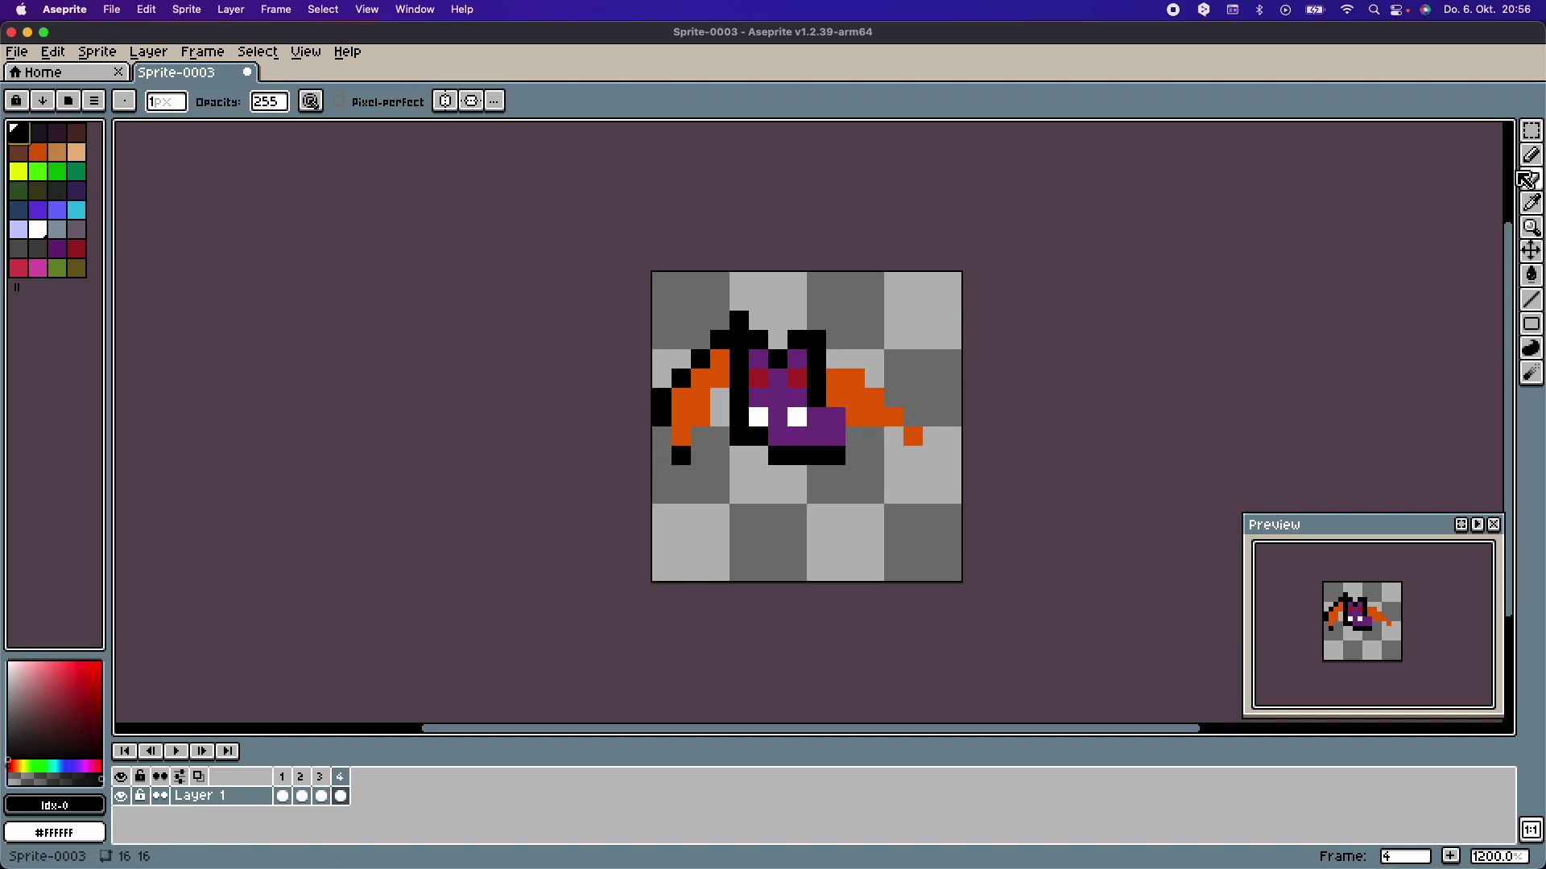
left_click(1531, 155)
left_click(700, 436)
left_click(719, 397)
- Outline the right wing's underside and upper edge in black, then play the animation
left_click(874, 436)
left_click(855, 435)
left_click(893, 436)
left_click(913, 455)
left_click(895, 399)
left_click(874, 378)
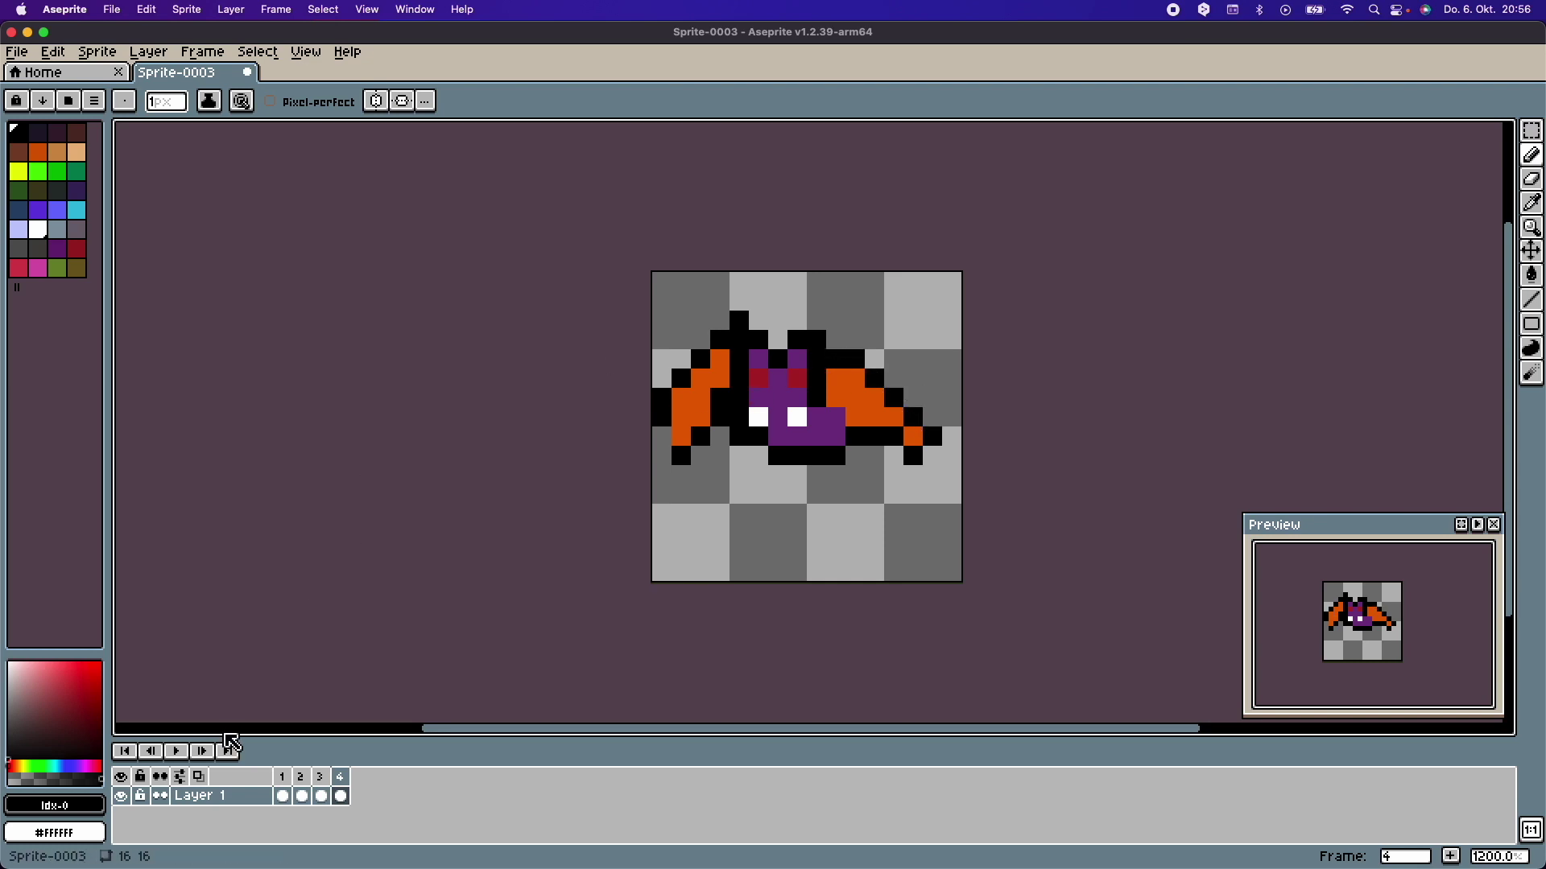
left_click(177, 752)
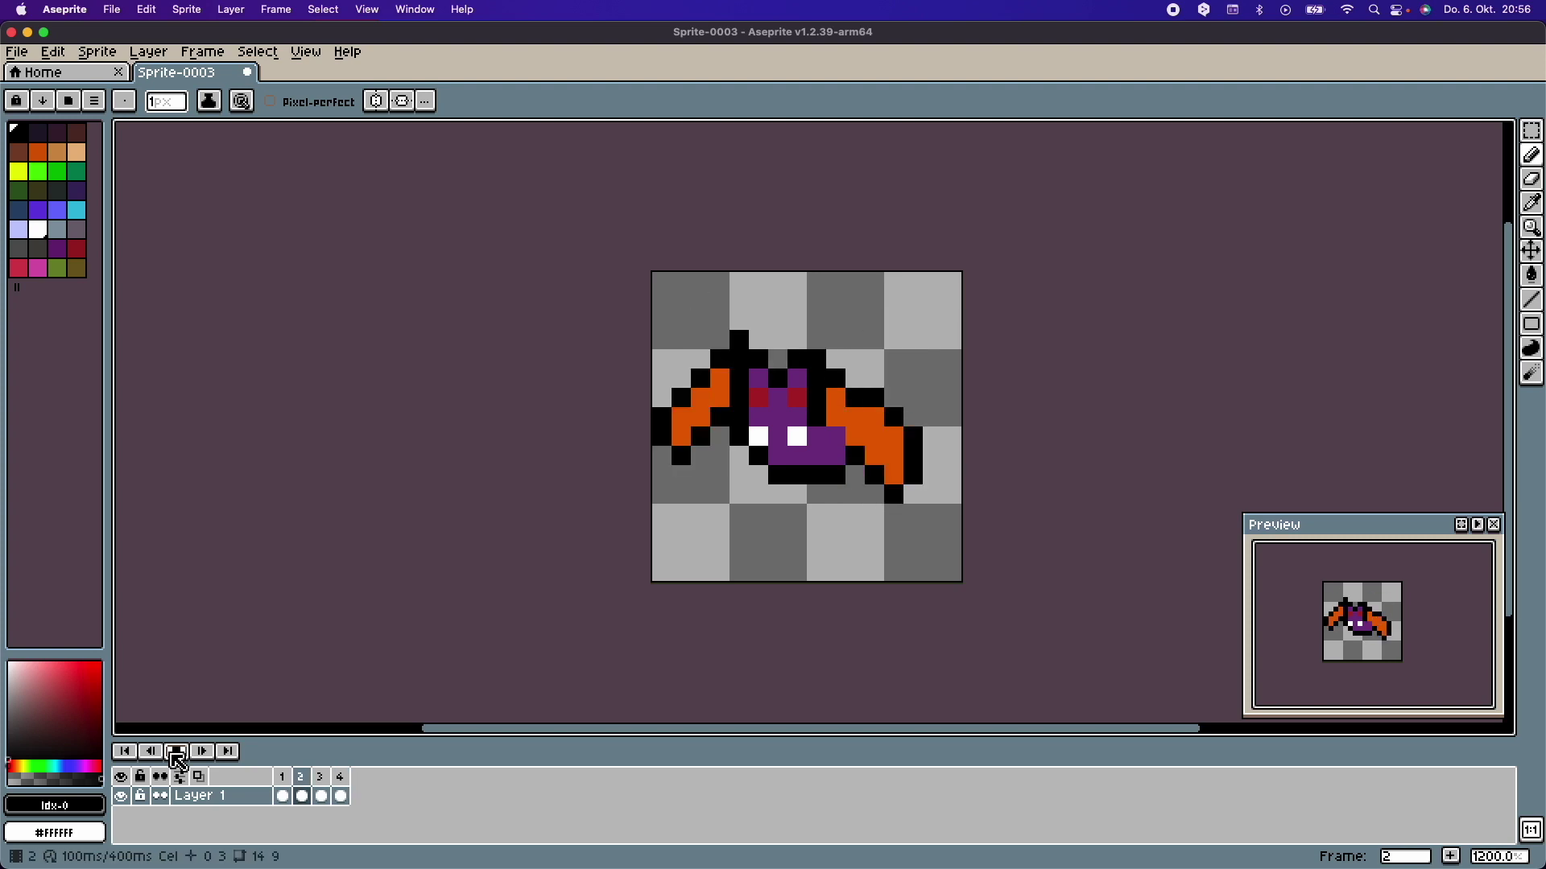
- Play the four-frame flap, move the Preview window beside the sprite, and replay it
left_click(178, 753)
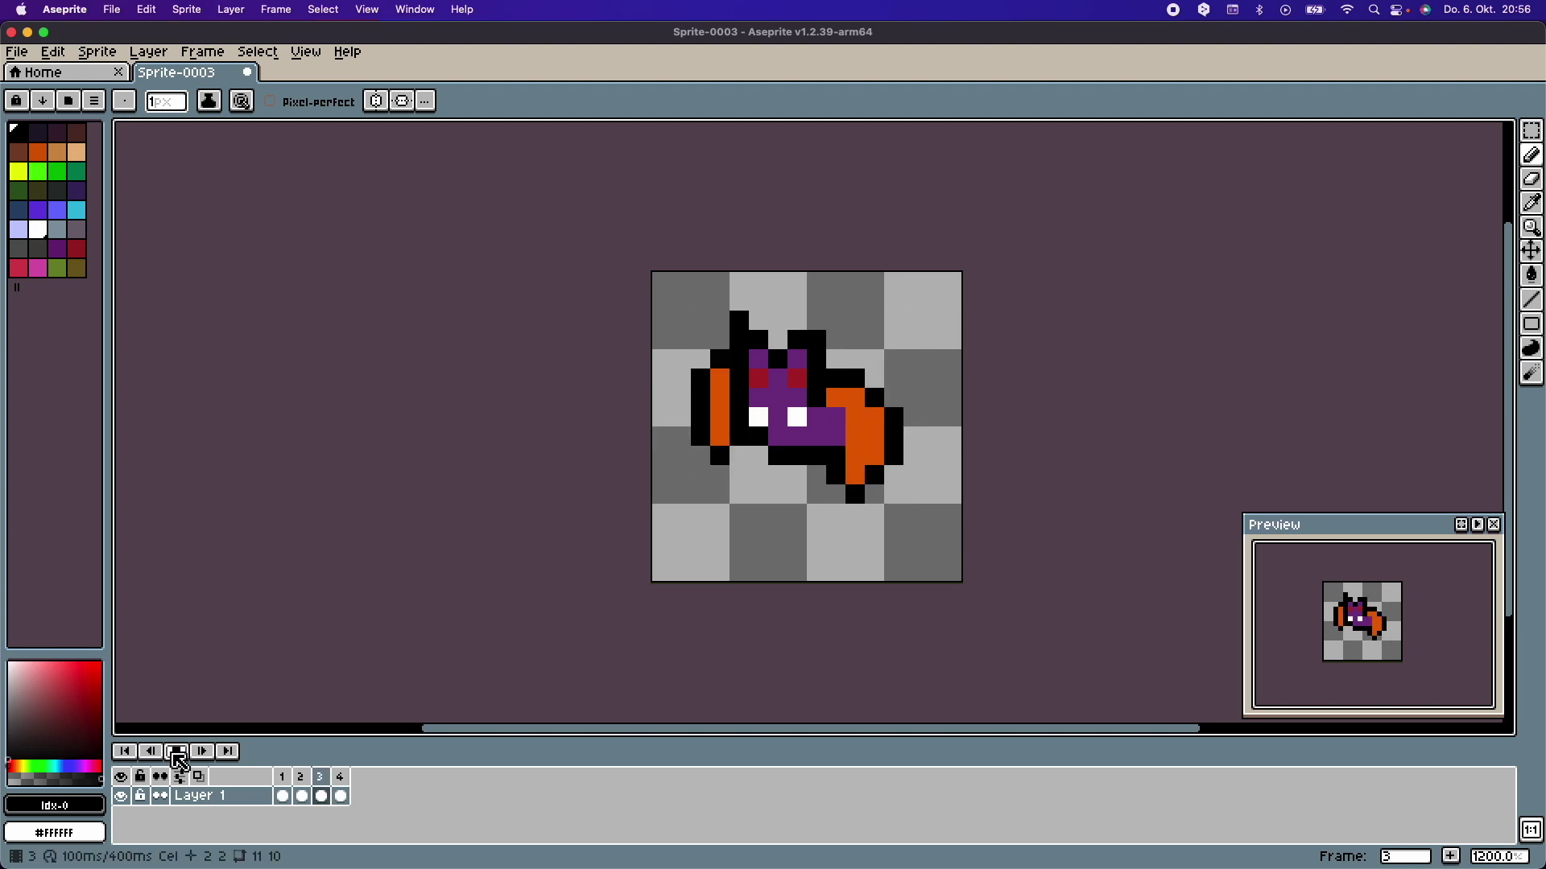
left_click(178, 753)
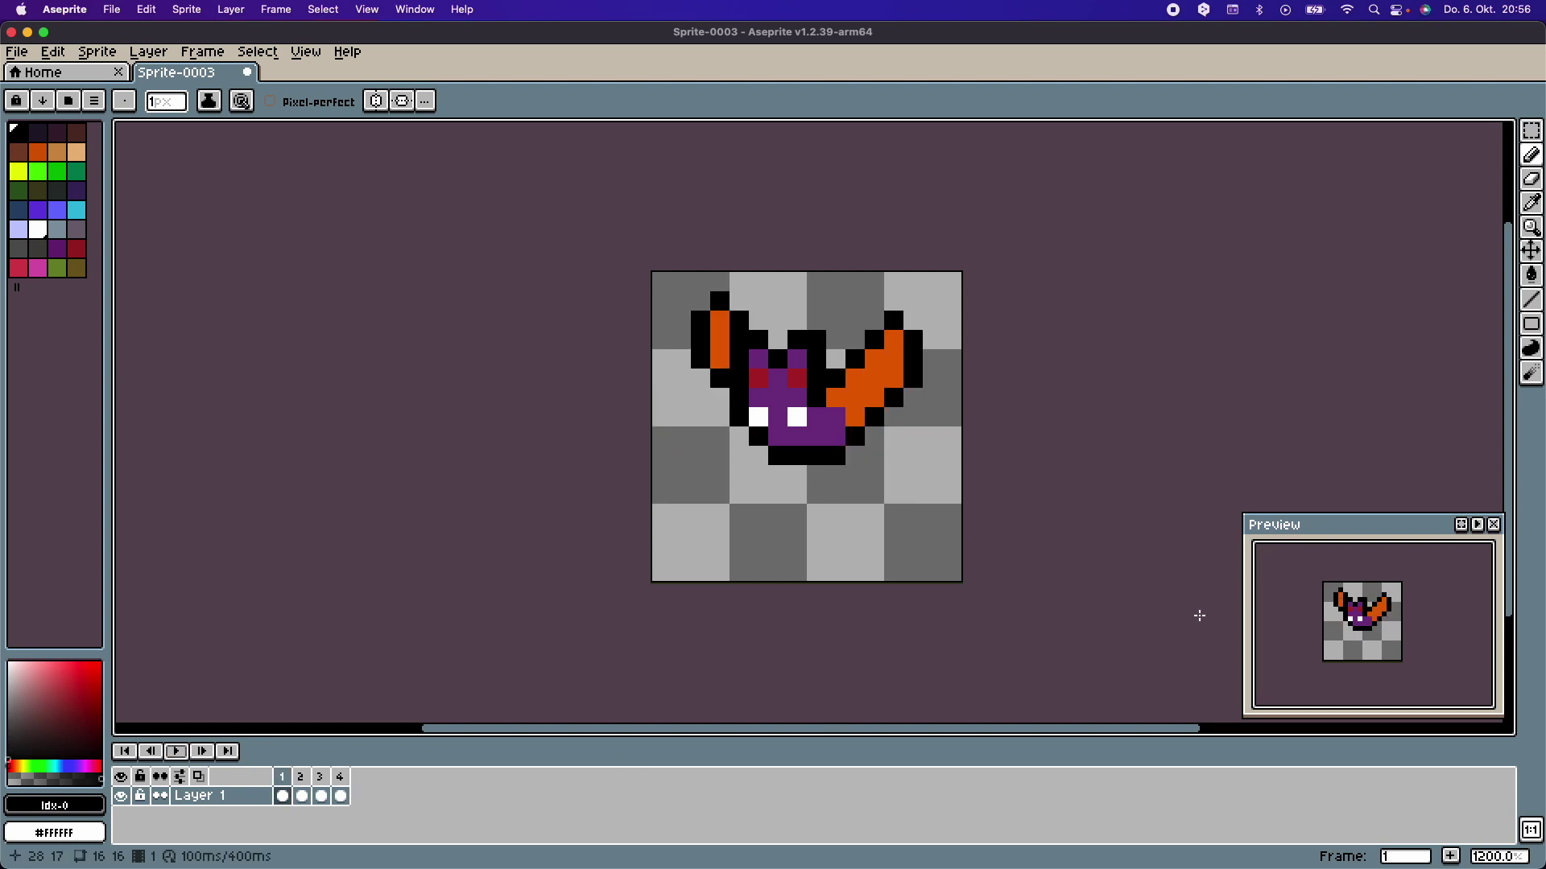
mouse_move(1318, 532)
left_mouse_down()
mouse_move(1166, 416)
mouse_move(960, 322)
left_mouse_up()
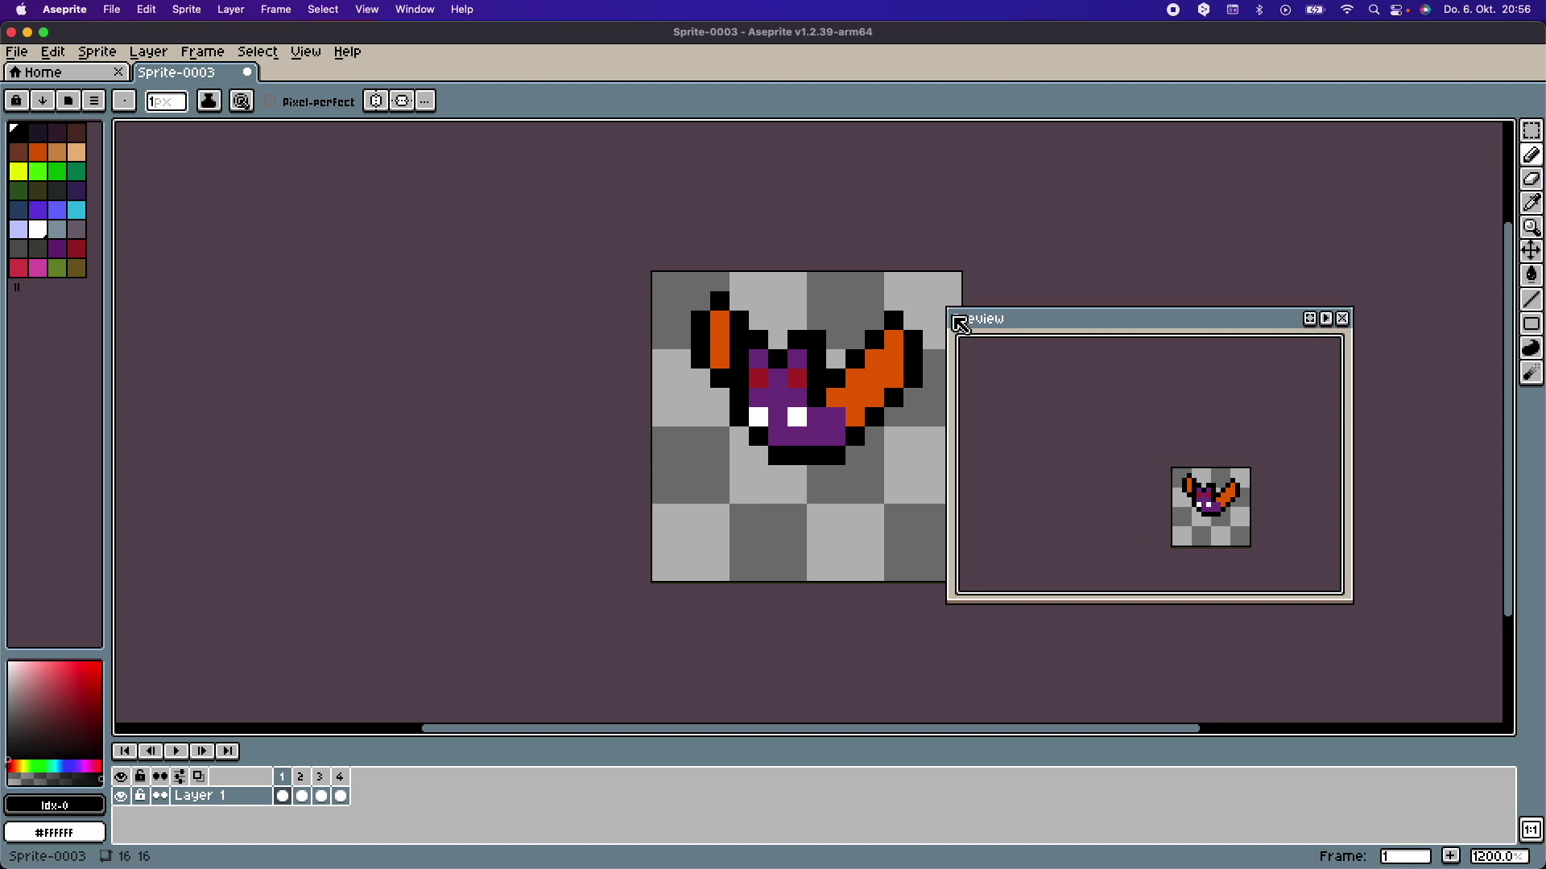
left_click_drag(1237, 503, 1171, 458)
left_click(178, 752)
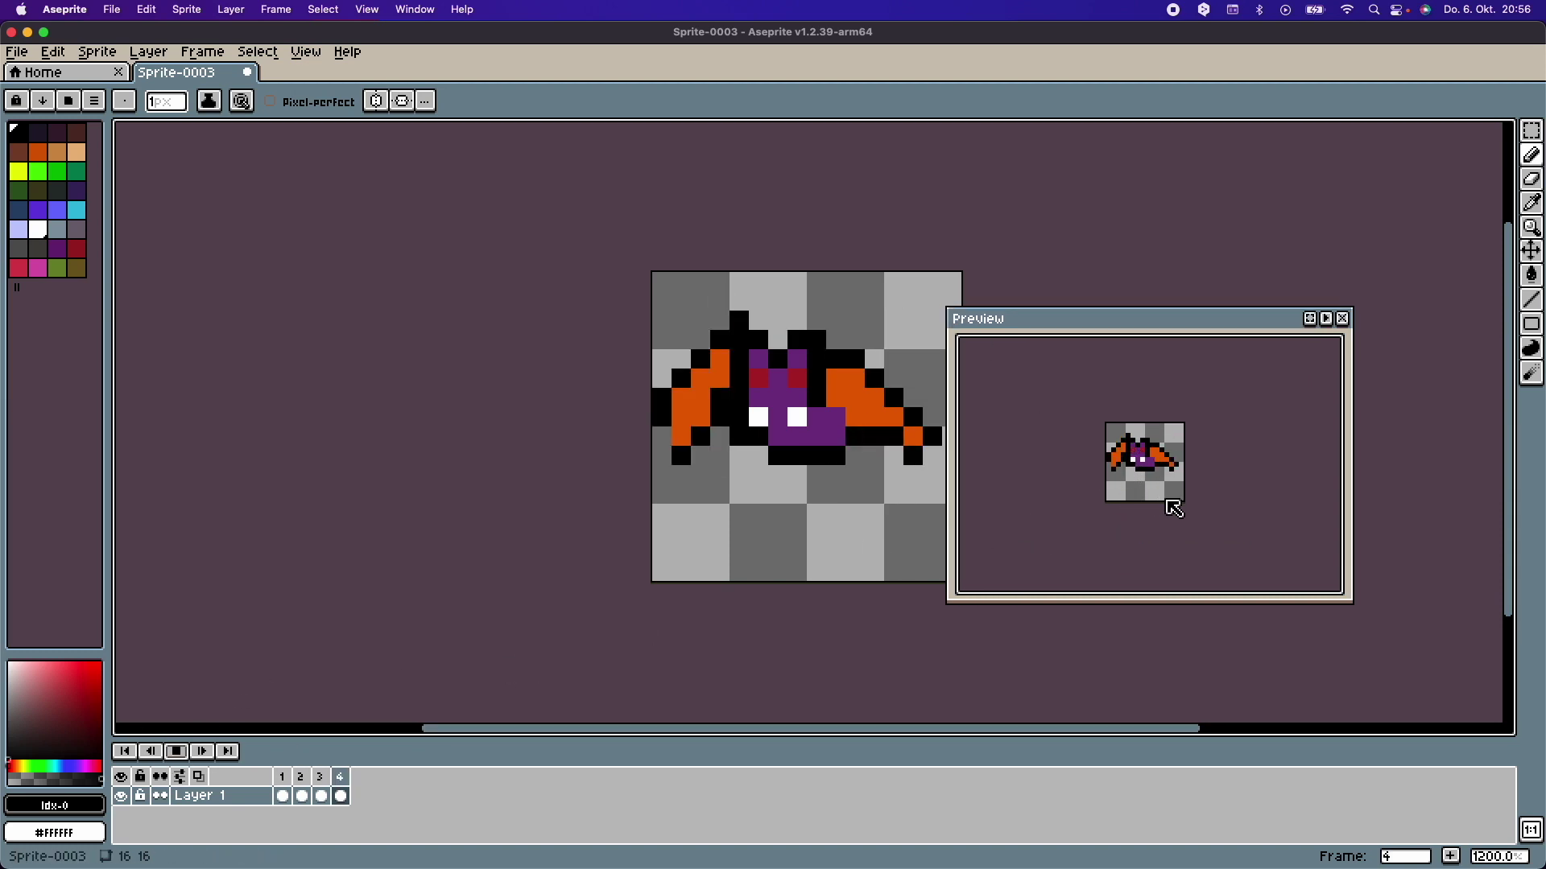